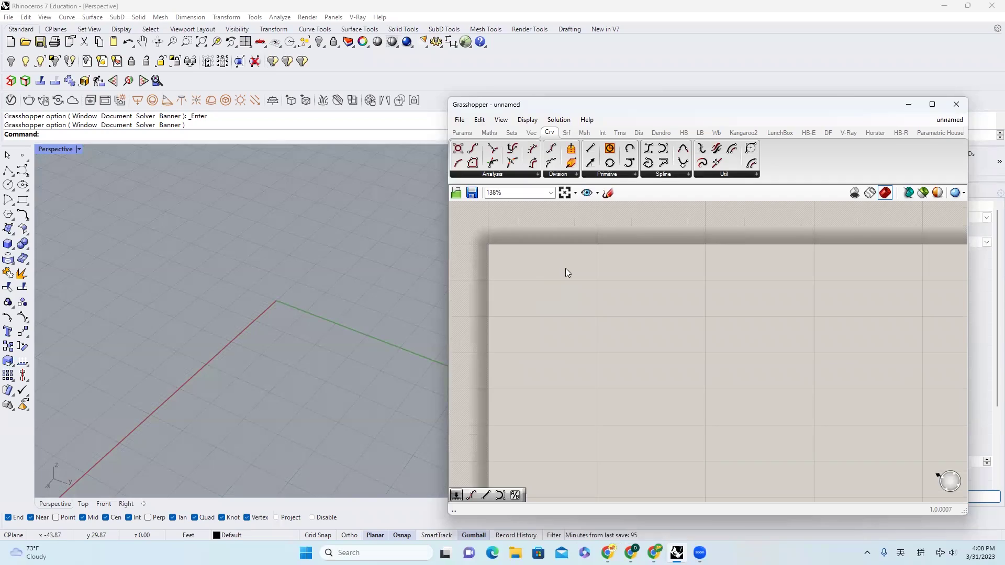
Add a Polygon component to the empty Grasshopper canvas
double_click(593, 284)
type("polygon")
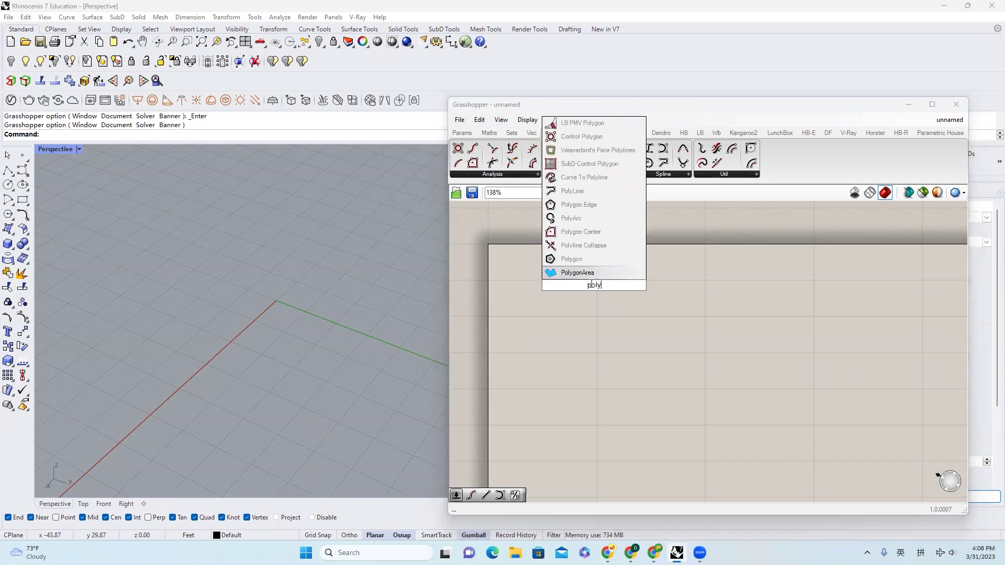
key("Return")
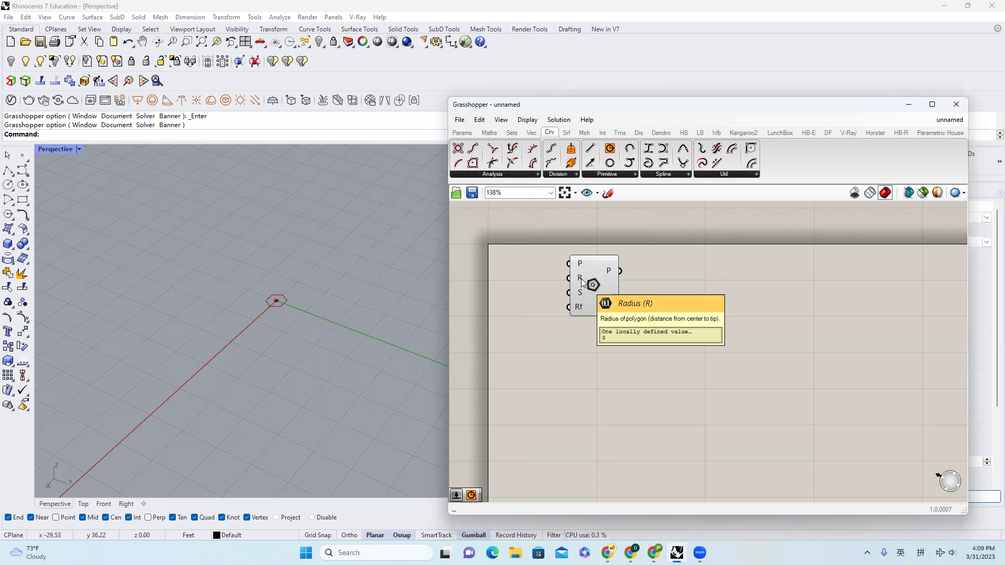
Feed the Polygon component's radius with a slider set to 55 and its segments with a slider set to 3
left_click_drag(590, 279, 657, 286)
double_click(537, 300)
type("55")
key("Return")
left_click_drag(599, 300, 638, 285)
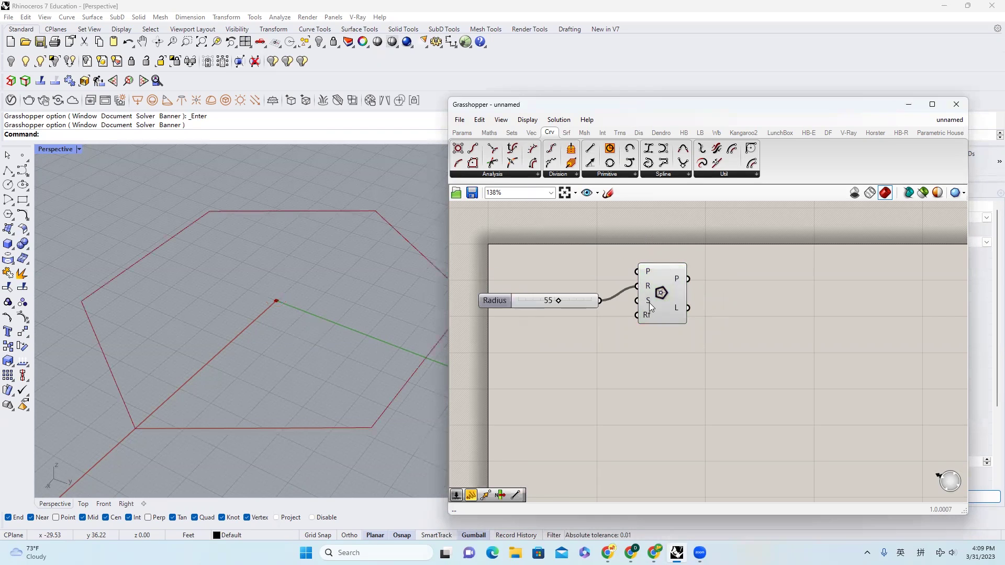
double_click(533, 340)
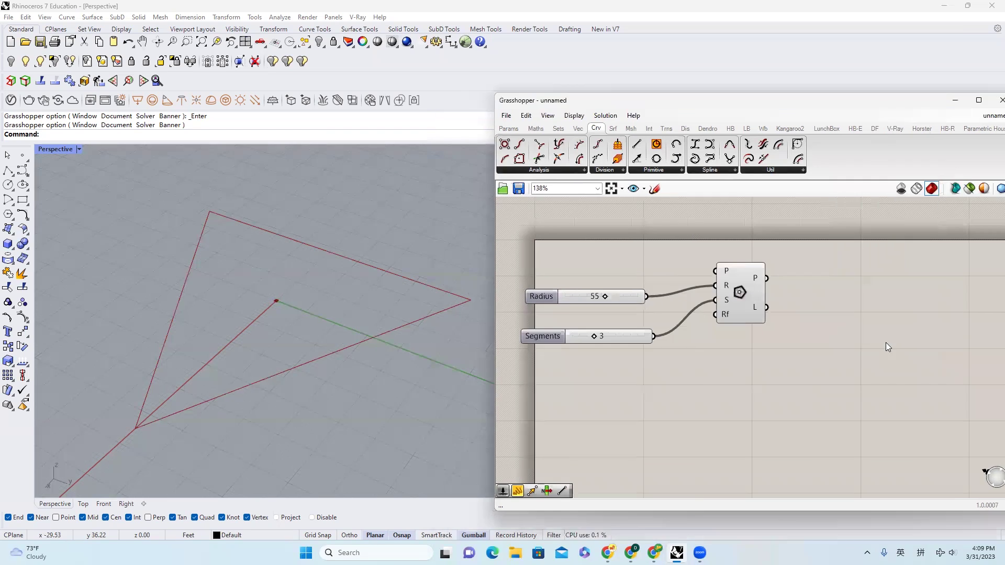
Add an Explode component fed by the polygon, and an End Points component fed by the exploded segments
double_click(816, 342)
type("explode")
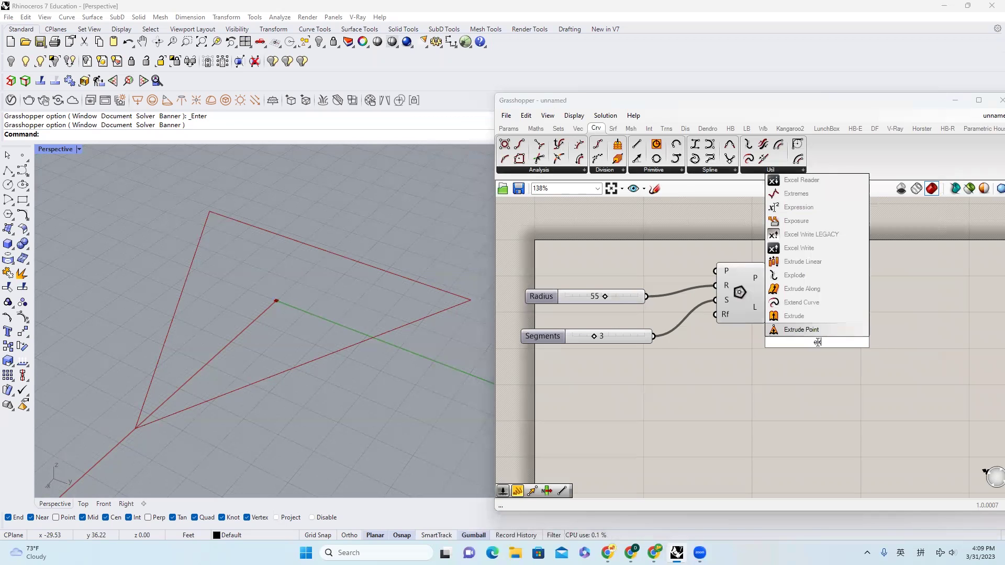
key("Return")
left_click_drag(766, 278, 790, 326)
mouse_move(839, 337)
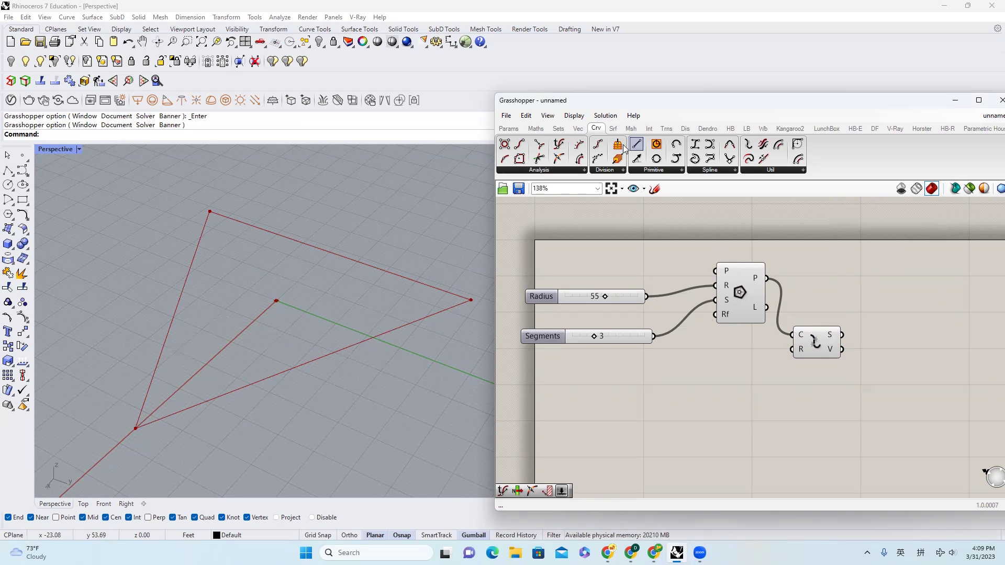
left_click_drag(538, 147, 874, 324)
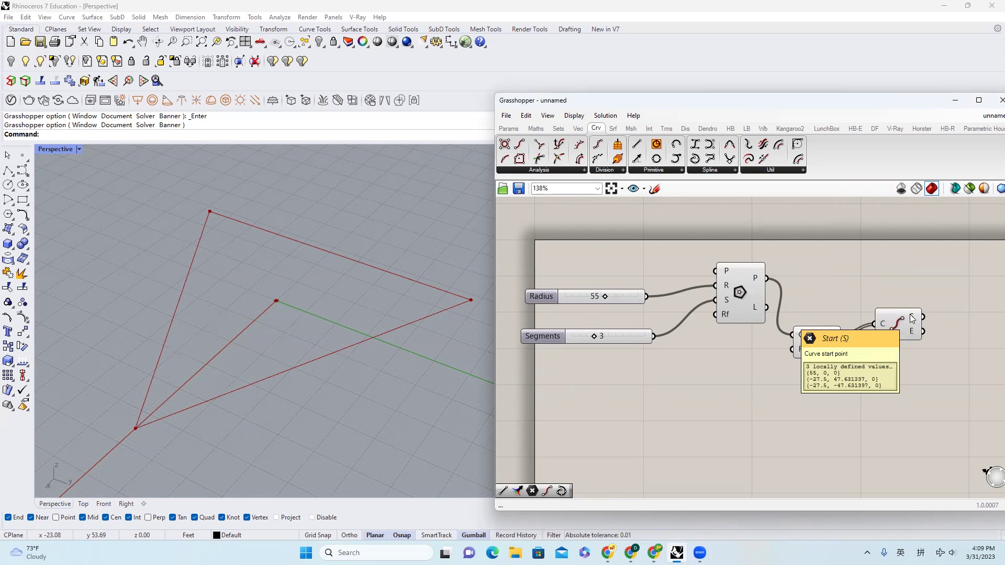
Add a Point On Curve component at 0.500 and feed it the exploded segments
right_click_drag(913, 334, 774, 338)
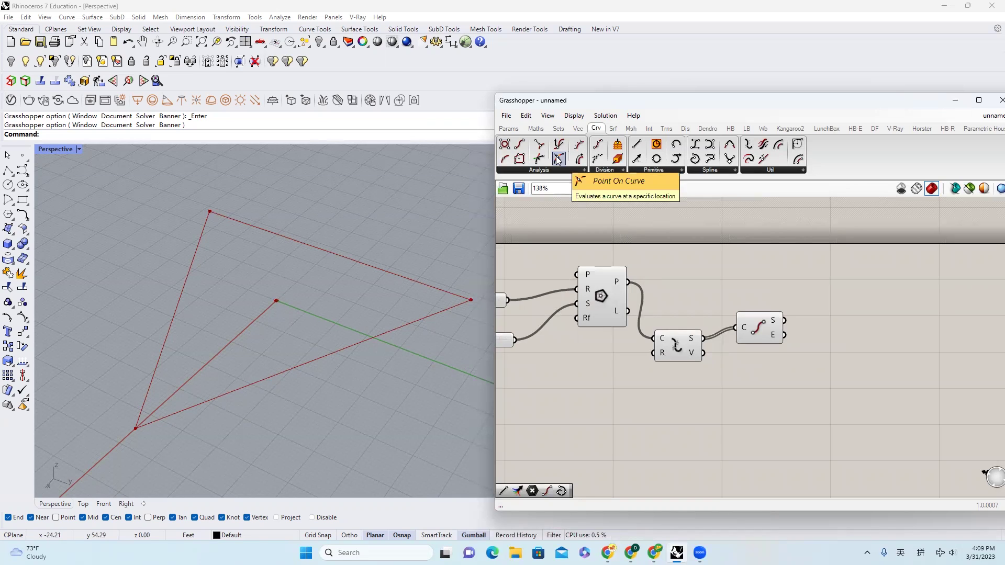
left_click_drag(557, 159, 736, 382)
left_click_drag(707, 341, 702, 388)
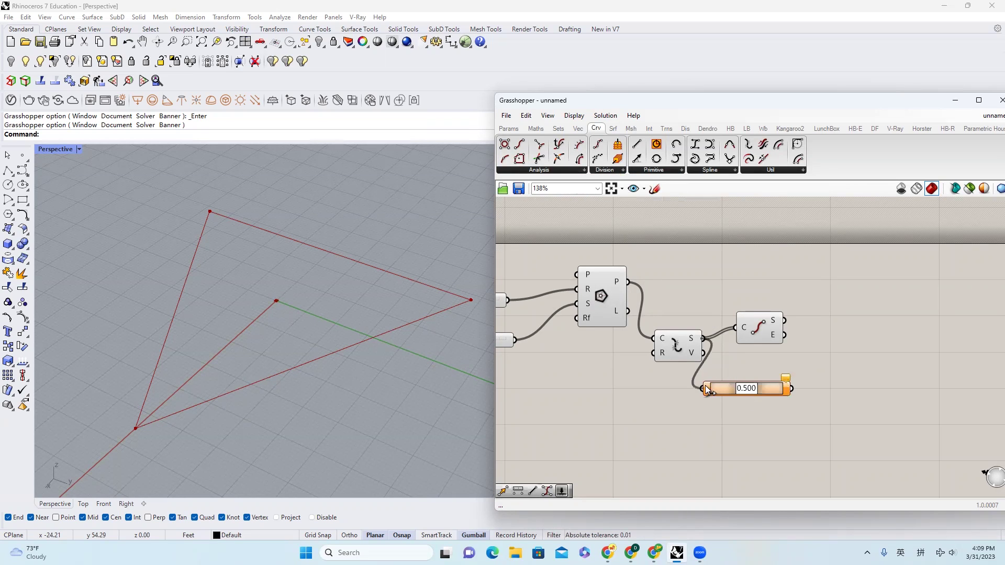
left_click(769, 390)
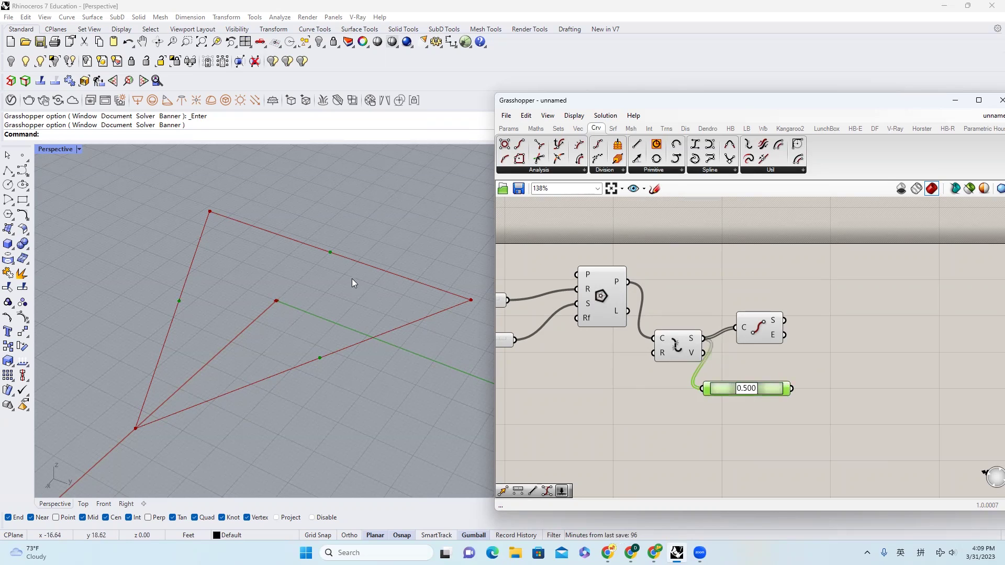
Move End Points out of the way, add a Vector 2Pt component, and connect Point On Curve to its point A
left_click_drag(759, 328, 869, 304)
double_click(901, 350)
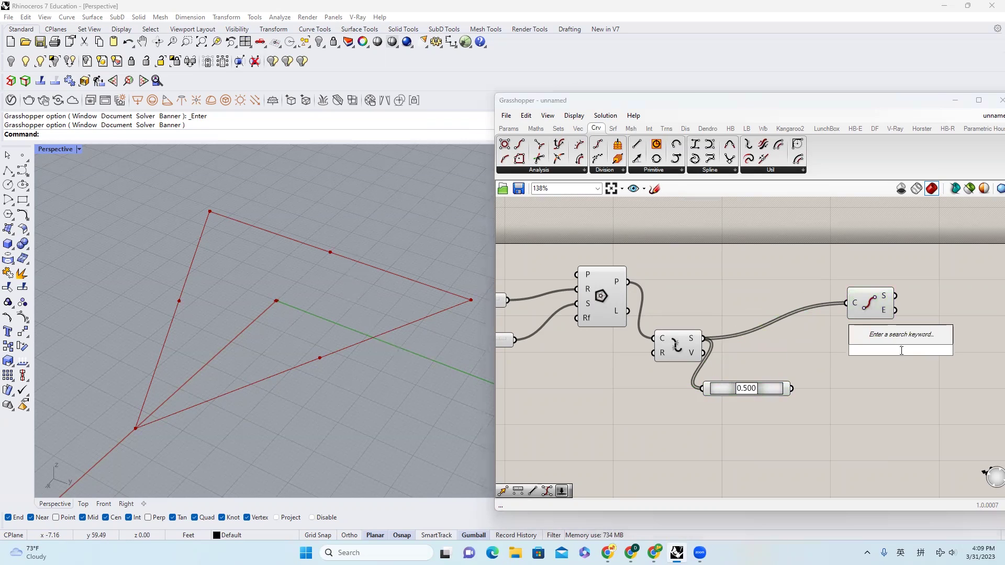
type("vec")
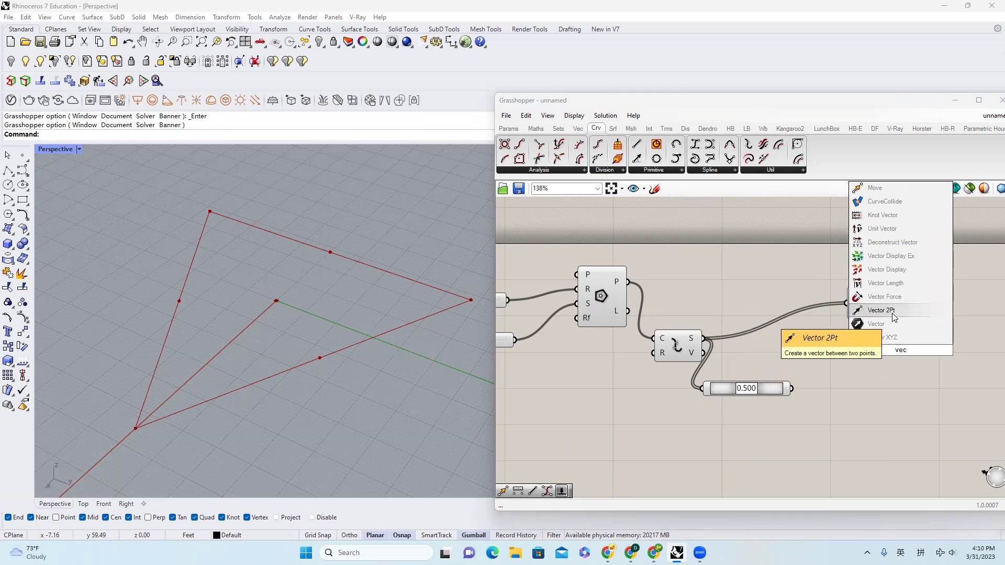
left_click(893, 314)
left_click_drag(902, 346, 885, 371)
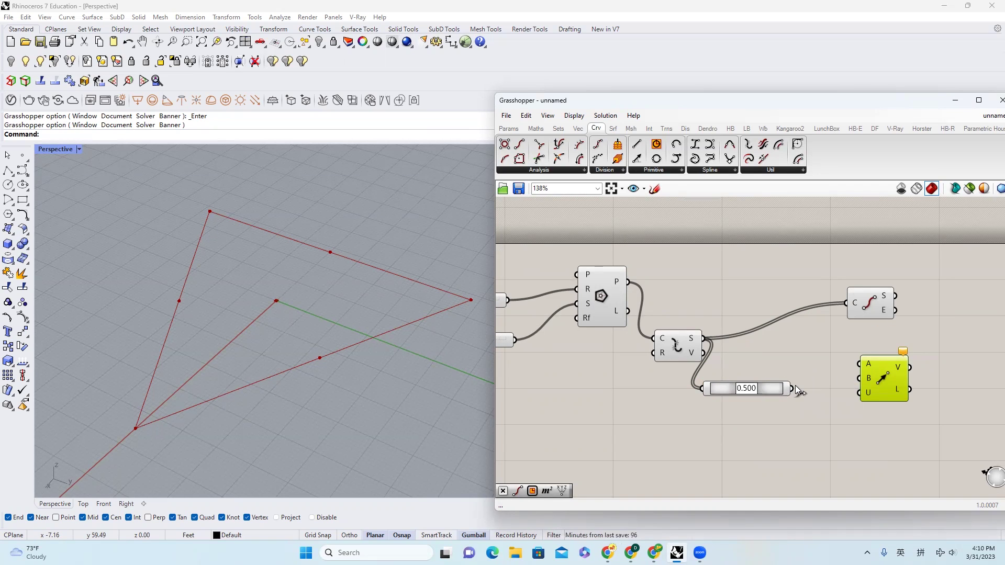
left_click_drag(793, 388, 855, 380)
Add an Area component for the polygon and connect its centroid to point B of Vector 2Pt
scroll(819, 350, "down", 2)
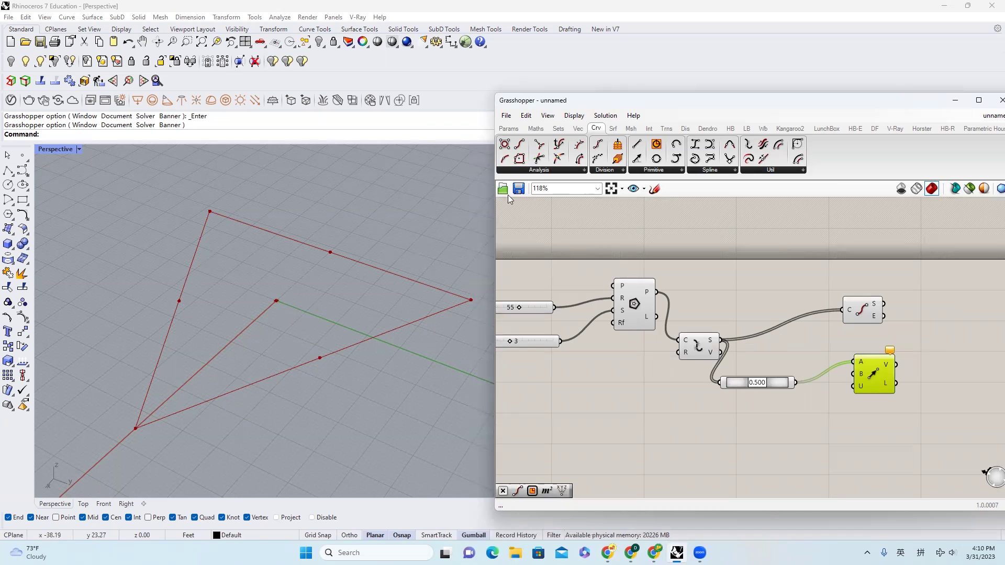
left_click(614, 131)
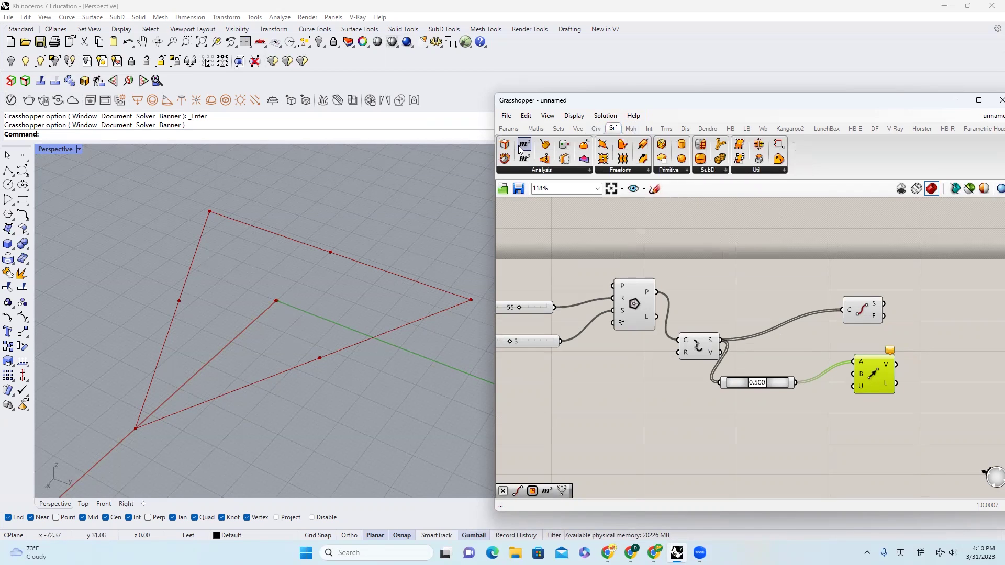
left_click_drag(524, 144, 747, 244)
left_click_drag(656, 292, 859, 375)
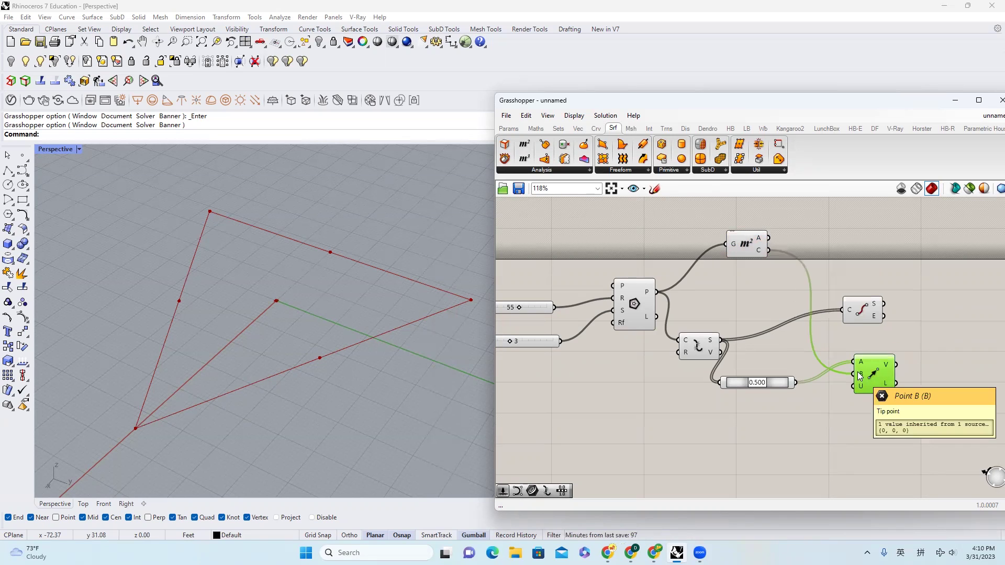
Shift End Points farther along the canvas, add a Move component, and connect Point On Curve to its geometry input
right_click_drag(869, 309, 777, 312)
left_click_drag(777, 312, 923, 306)
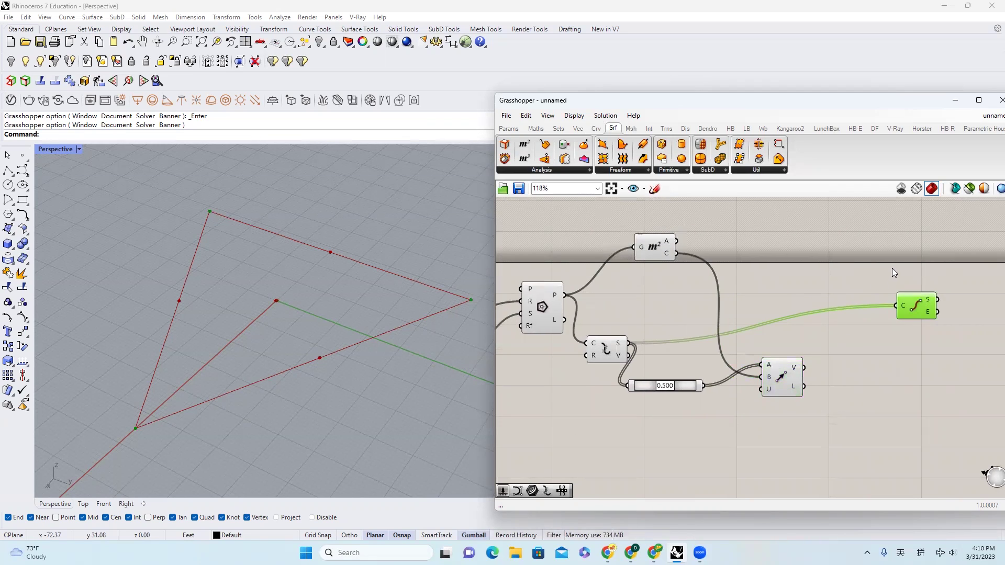
double_click(892, 268)
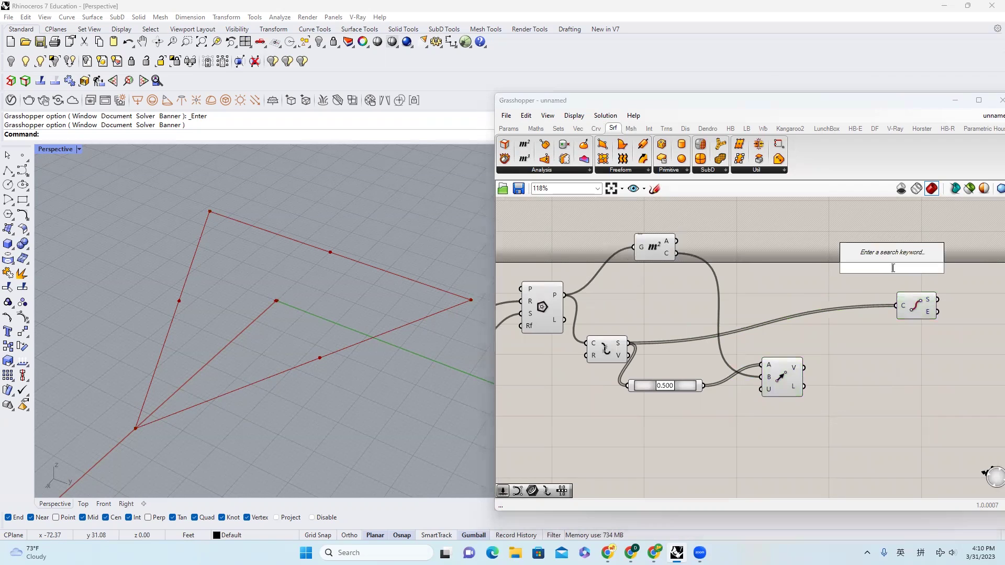
double_click(822, 260)
type("mo")
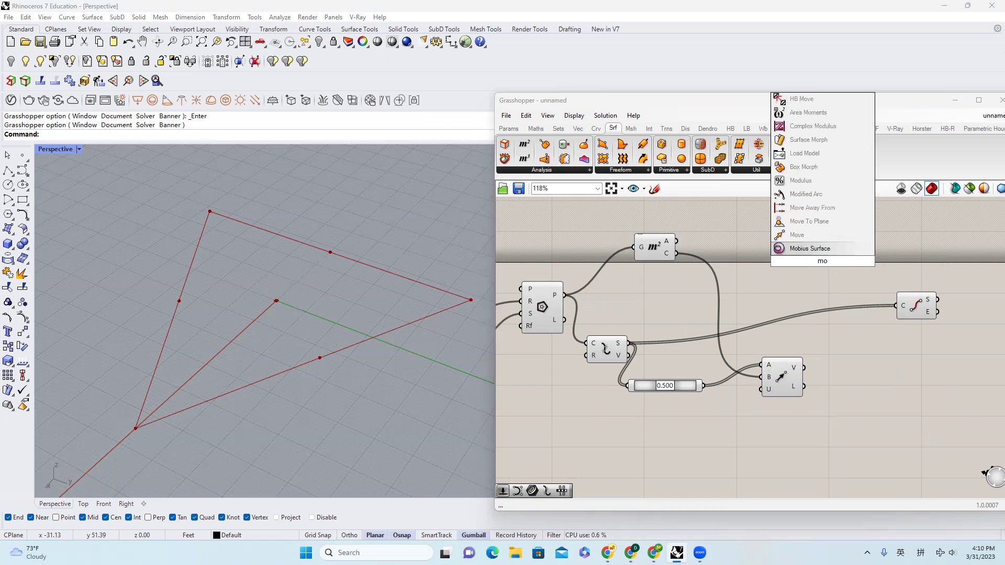
left_click(796, 235)
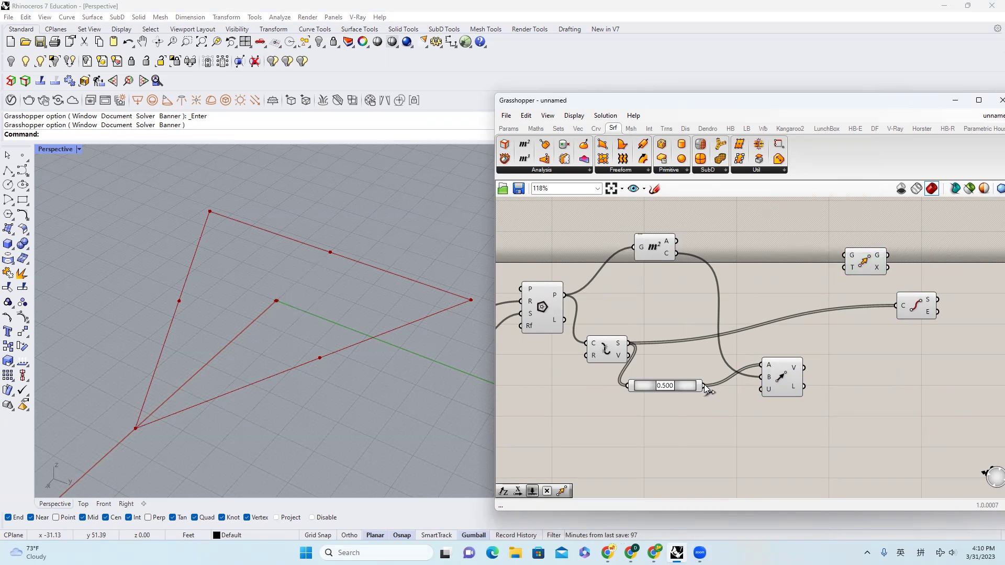
left_click_drag(705, 386, 844, 255)
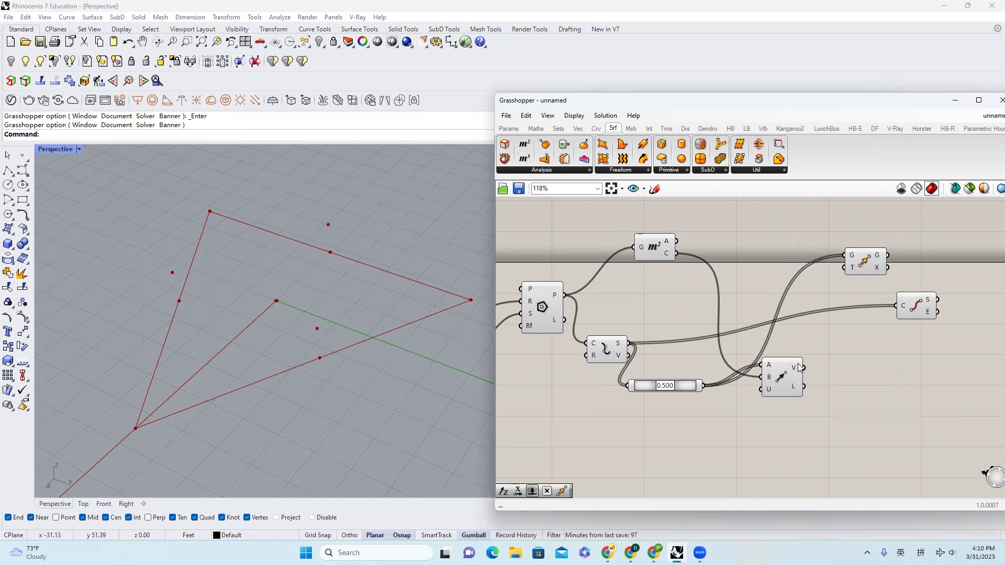
Reposition Vector 2Pt below the point slider, add a Multiplication component, and connect the vector to its input A
left_click_drag(798, 364, 753, 397)
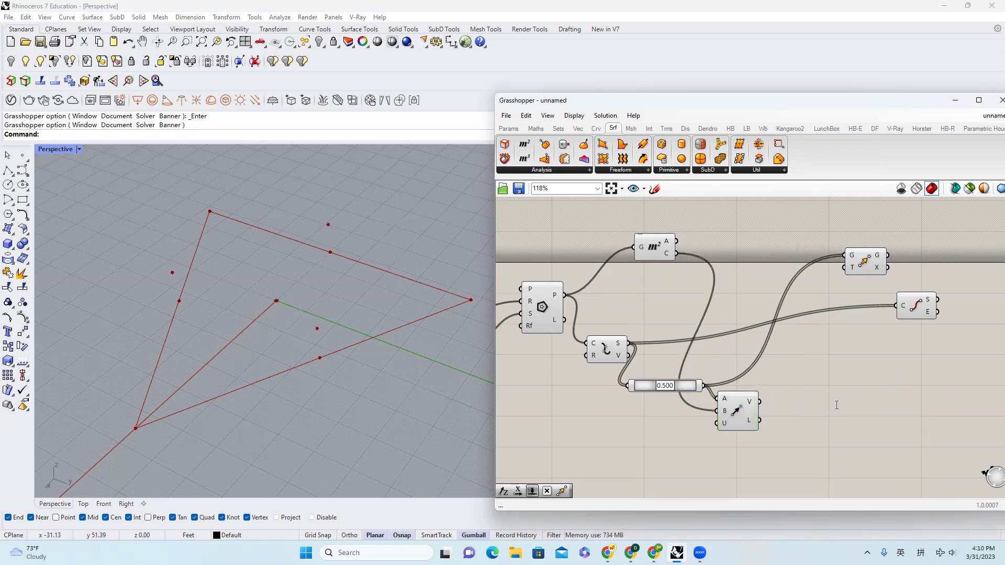
double_click(836, 405)
type("mu")
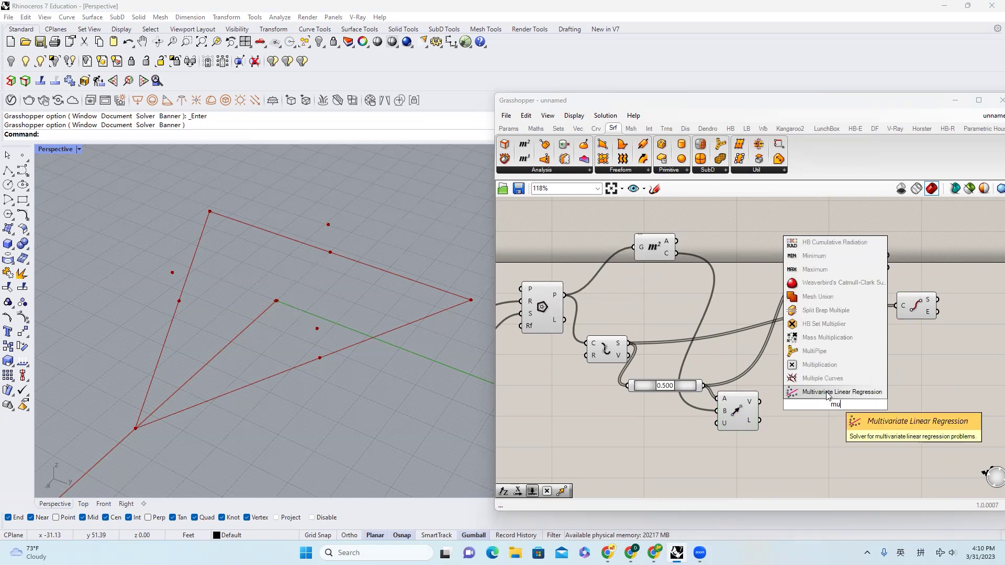
left_click(819, 365)
left_click_drag(760, 401, 814, 399)
Feed Multiplication's input B with a 1.222 slider, connect its result to Move's motion input, and place Move beside it
double_click(752, 451)
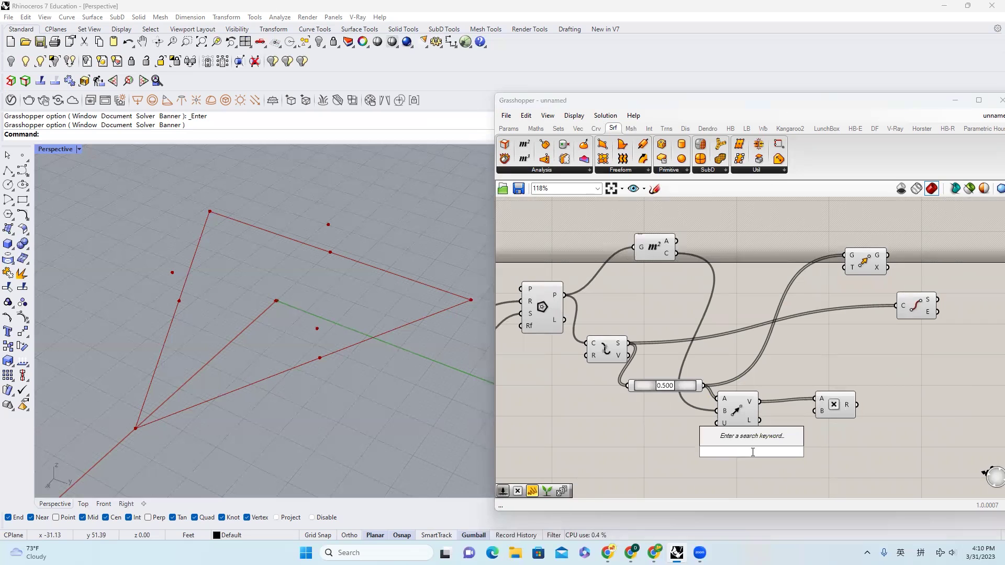
type("11.222")
key("Return")
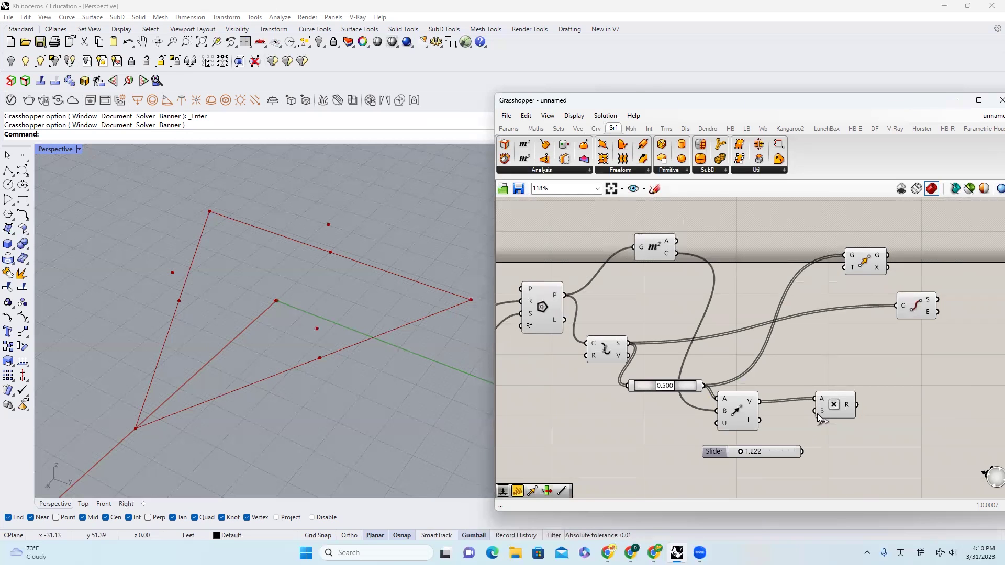
left_click_drag(856, 404, 849, 273)
left_click(864, 260)
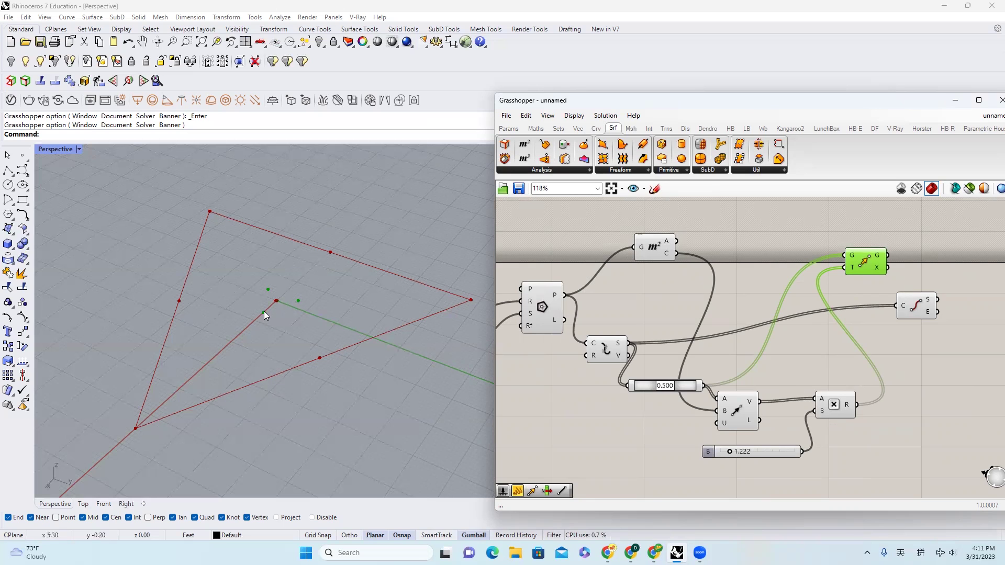
left_click_drag(864, 260, 889, 384)
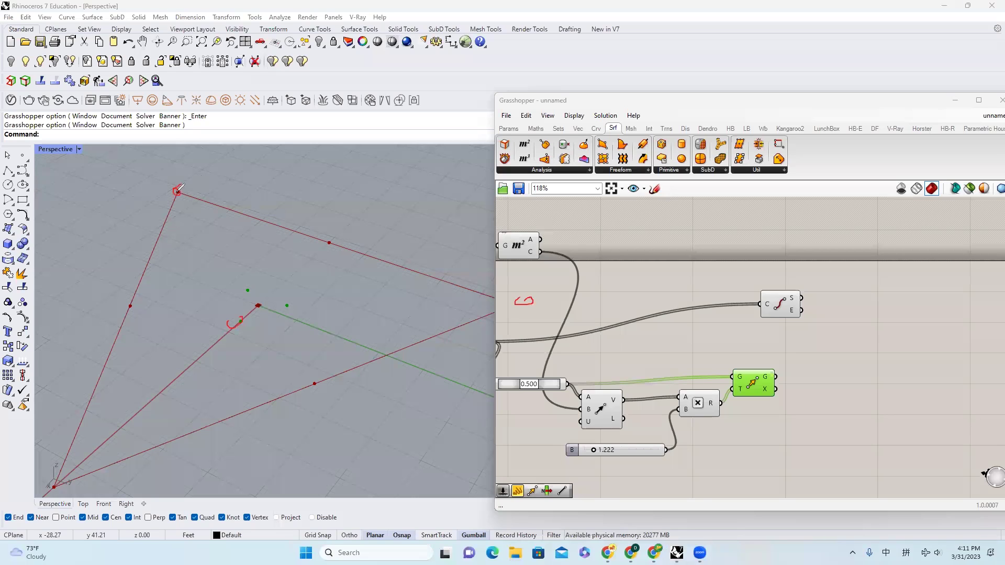
mouse_move(178, 192)
left_mouse_down()
mouse_move(240, 324)
mouse_move(513, 303)
left_mouse_up()
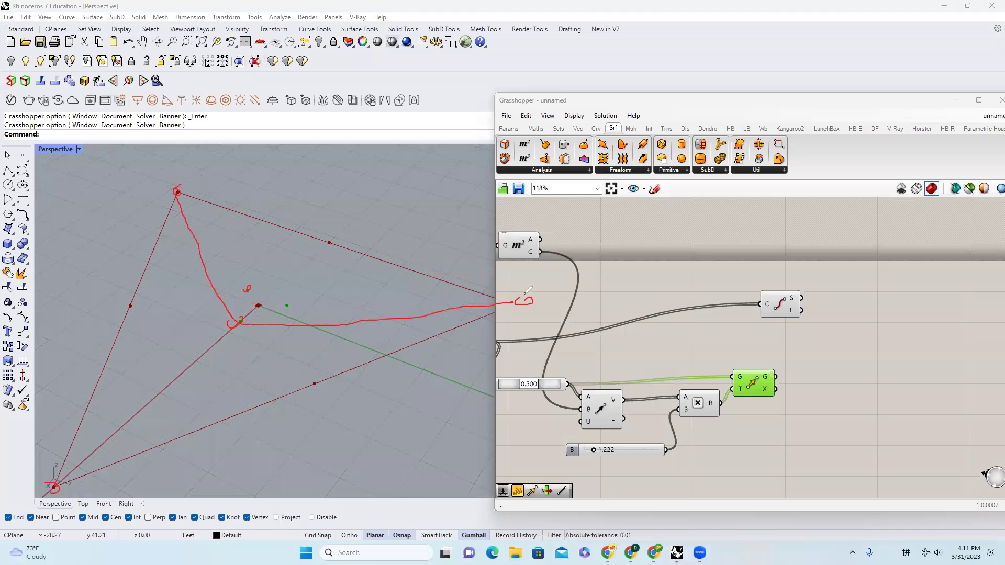
mouse_move(54, 486)
left_mouse_down()
mouse_move(308, 279)
mouse_move(541, 313)
left_mouse_up()
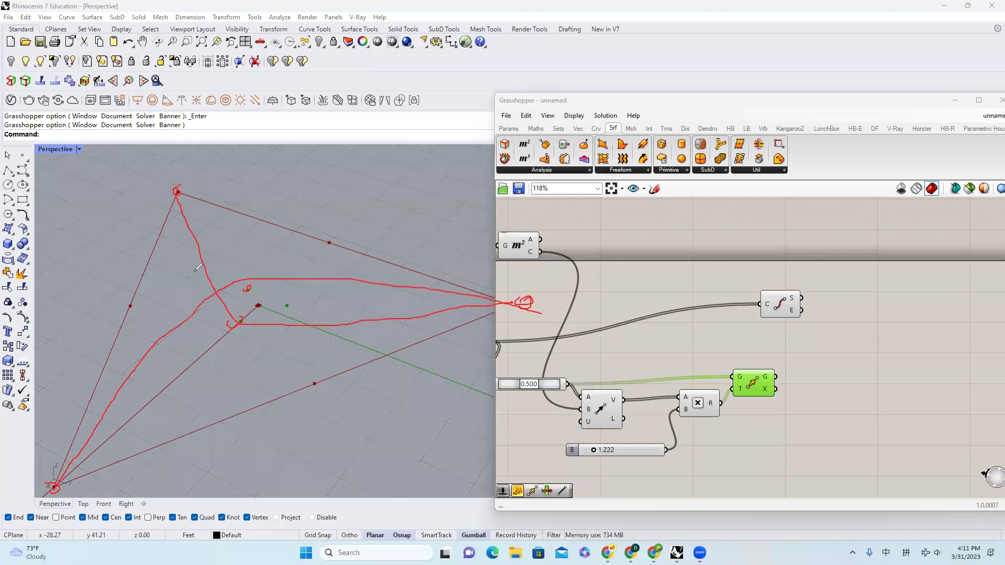
mouse_move(180, 194)
left_mouse_down()
mouse_move(272, 301)
mouse_move(126, 444)
left_mouse_up()
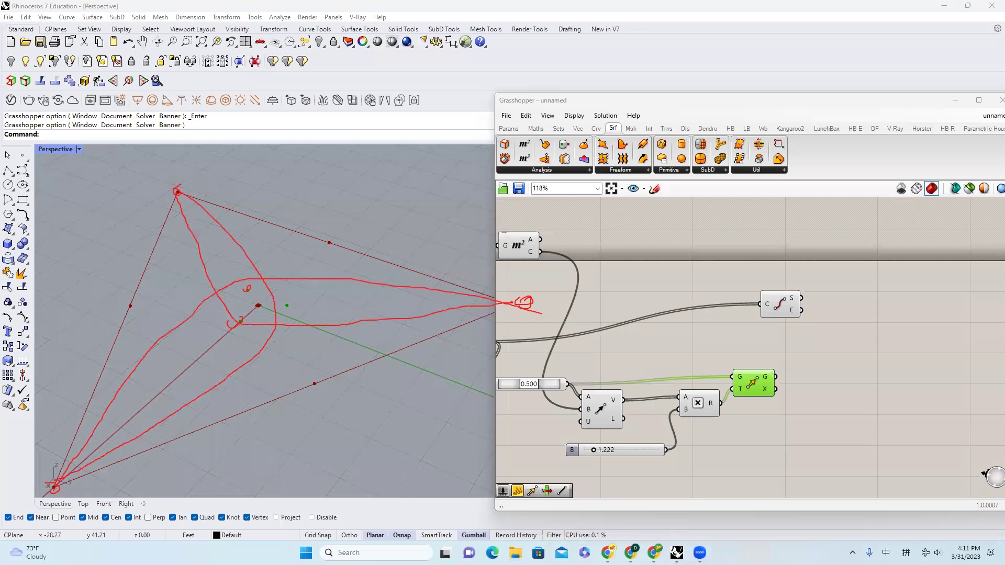
key("Escape")
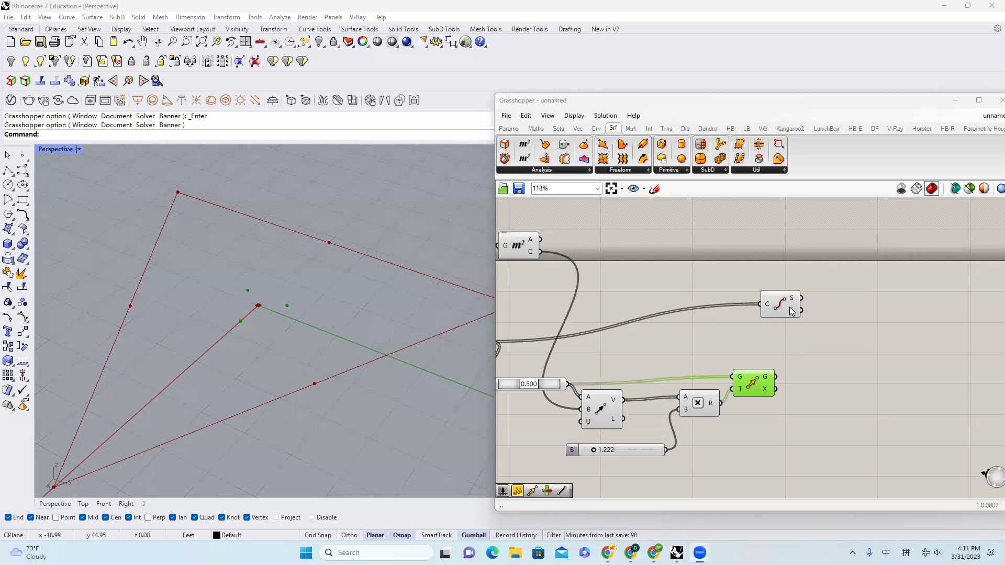
Add a Merge component after the Move component for combining the segment end points with the moved points
double_click(865, 381)
type("merge")
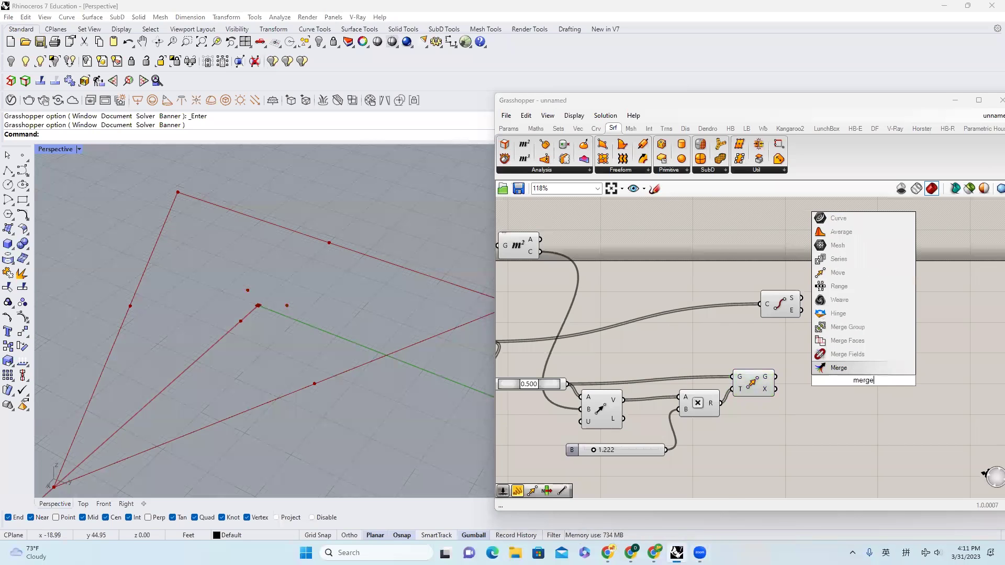
key("Return")
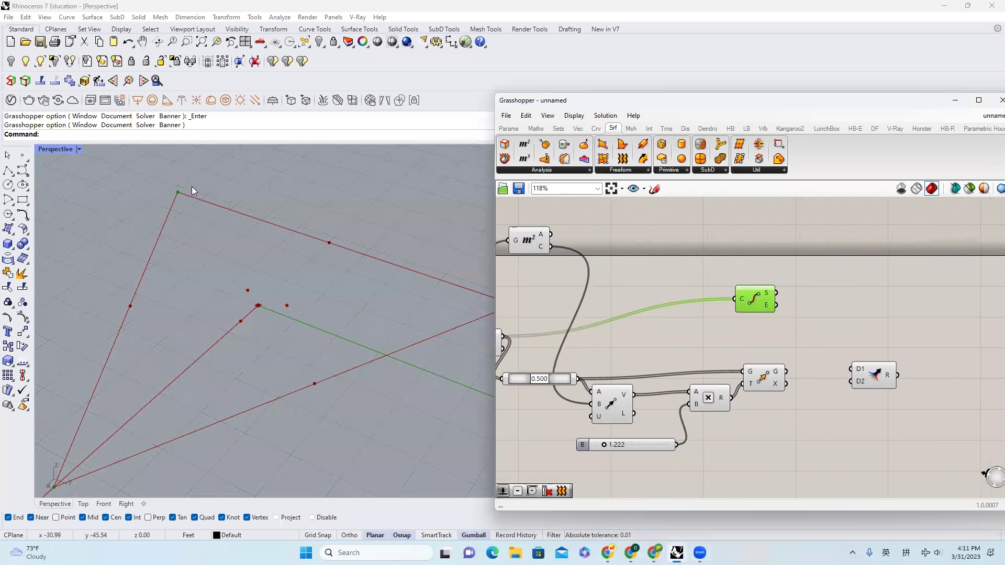
right_click_drag(191, 186, 151, 191, "shift")
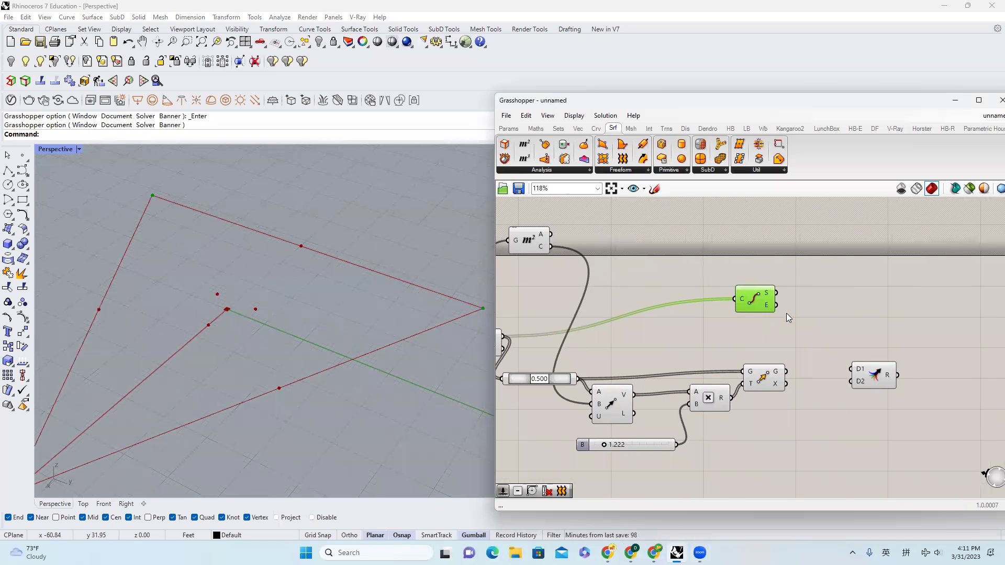
mouse_move(768, 290)
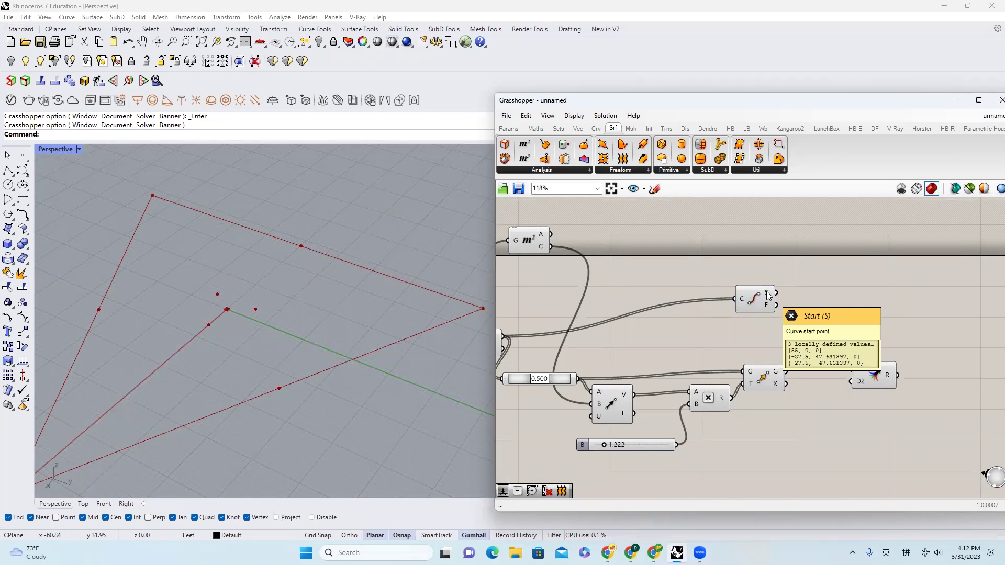
Add three Graft Tree components and feed them the edge start points, the edge end points and the moved points
double_click(809, 290)
type("graft")
key("Return")
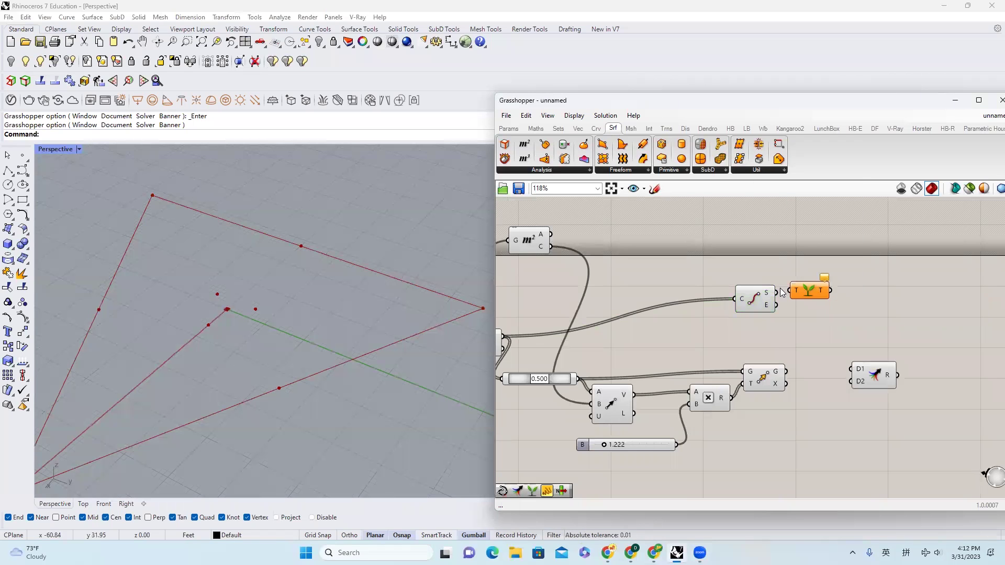
left_click_drag(776, 293, 798, 357)
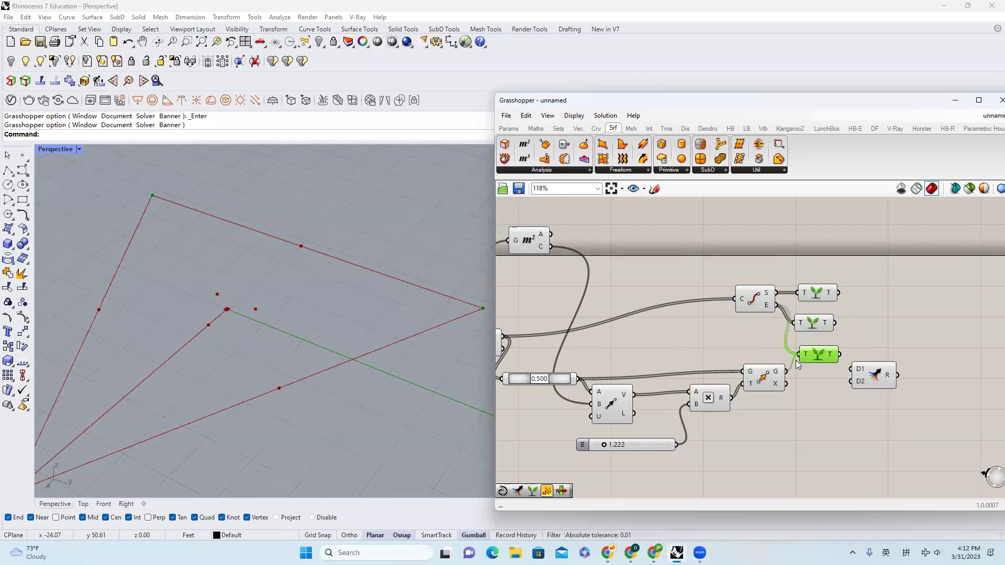
left_click_drag(812, 323, 808, 409)
left_click(826, 292)
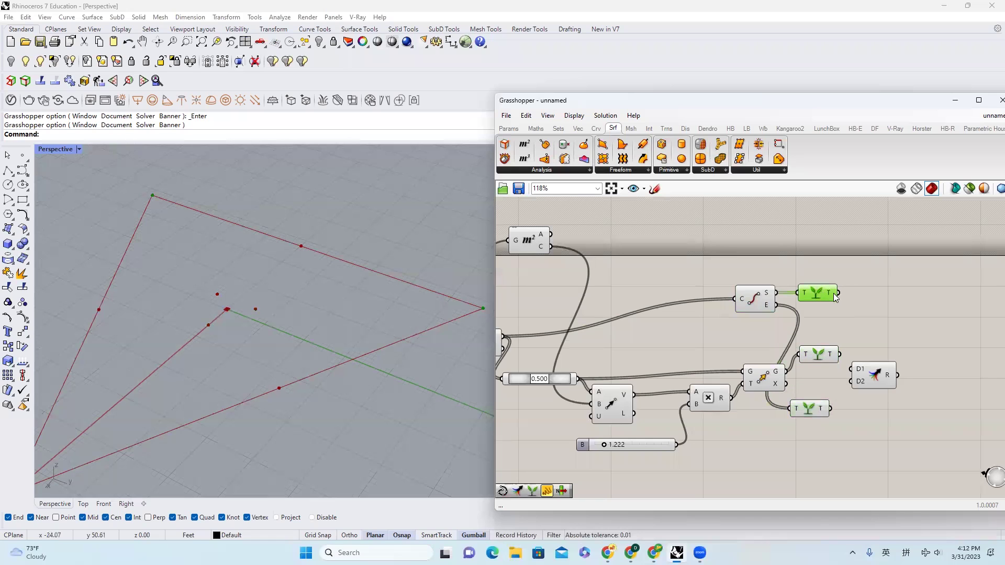
Connect the grafted start, moved and end points to Merge inputs D1, D2 and D3, in that order
left_click_drag(837, 293, 851, 369)
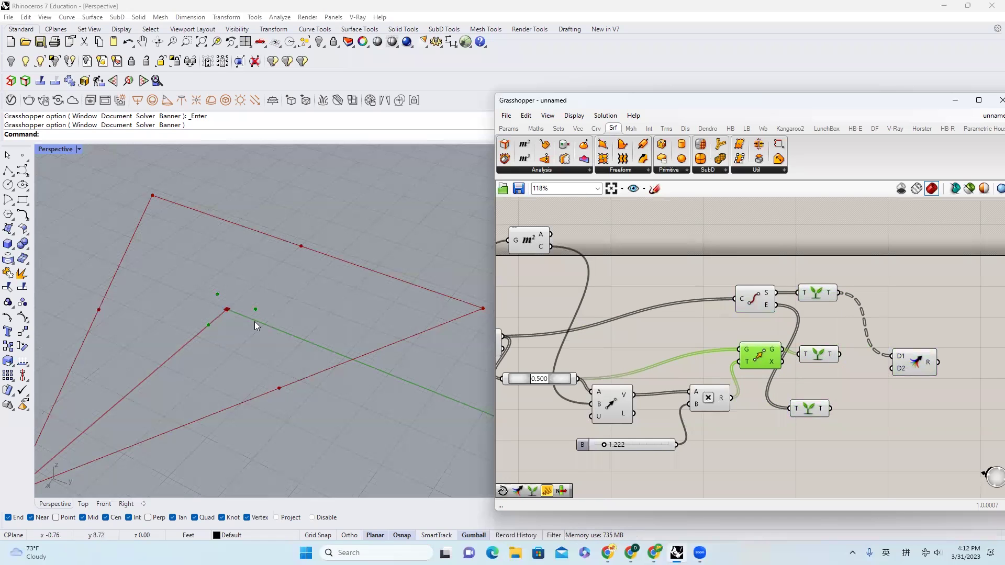
left_click_drag(839, 355, 892, 367)
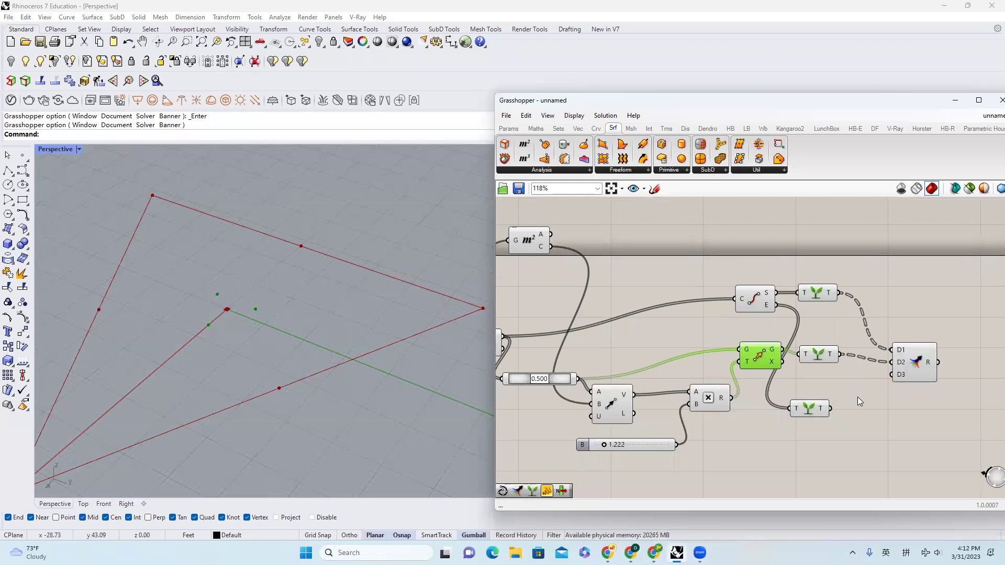
left_click_drag(825, 410, 892, 375)
right_click_drag(933, 379, 773, 362)
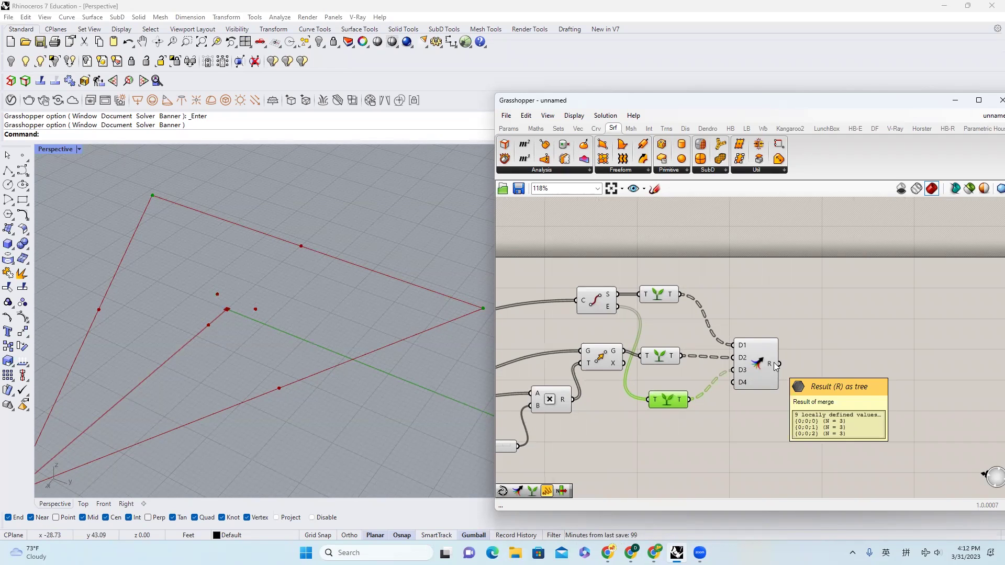
Add an Interpolate curve component after Merge and connect the merged result to its vertices input
left_click(597, 129)
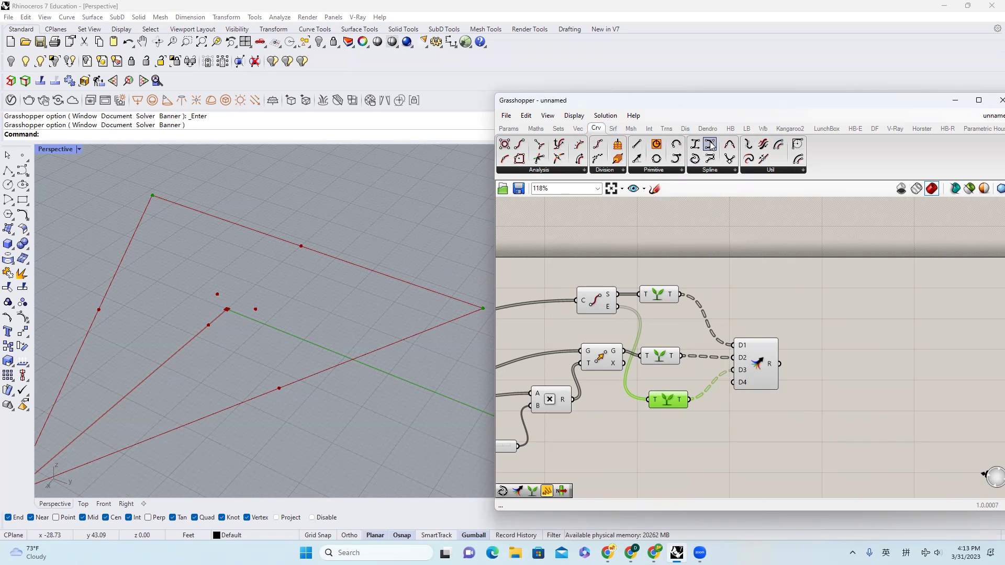
left_click_drag(696, 157, 859, 386)
left_click_drag(780, 365, 839, 369)
scroll(321, 237, "down", 3)
right_click_drag(322, 238, 320, 253)
right_click_drag(861, 355, 837, 346)
Add a Join Curves component, flatten the Interpolate curve output, and connect it to the join's curve input
double_click(930, 360)
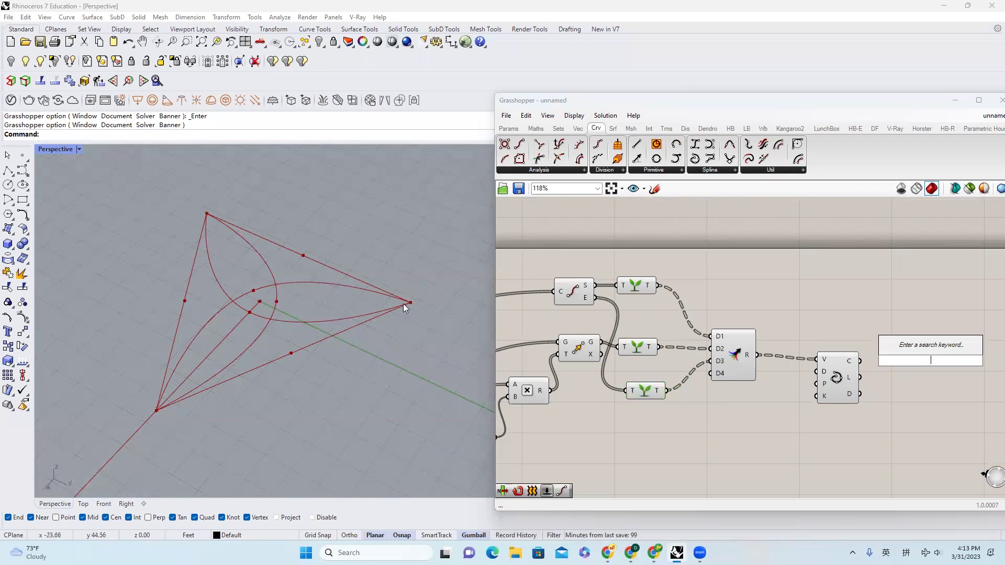
type("j")
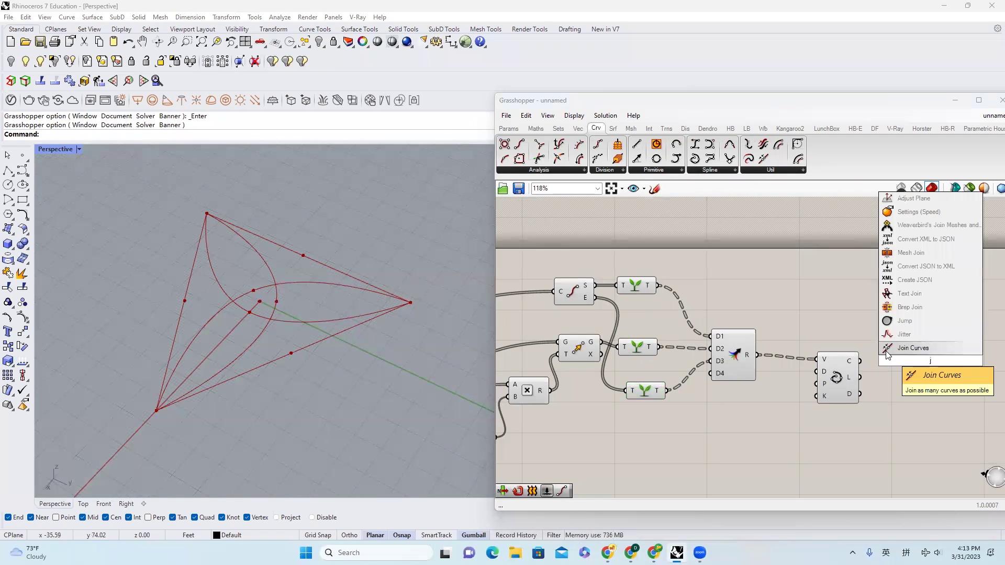
left_click(888, 349)
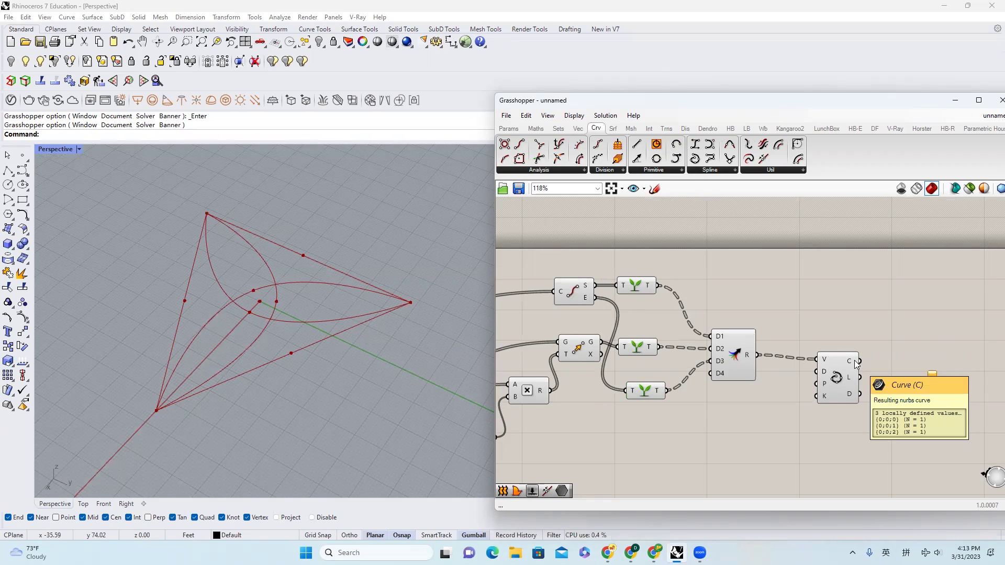
left_click_drag(855, 362, 838, 364)
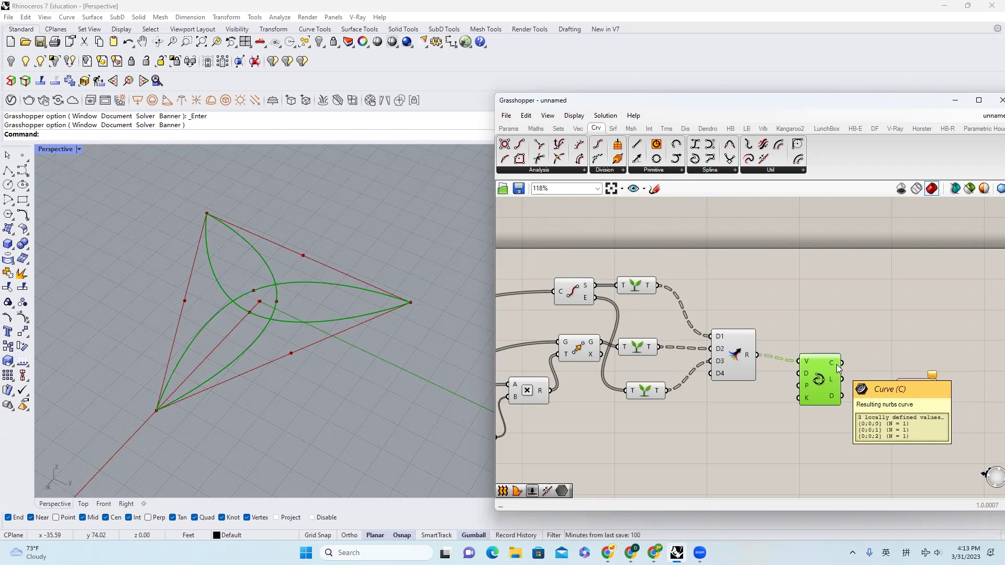
right_click(836, 361)
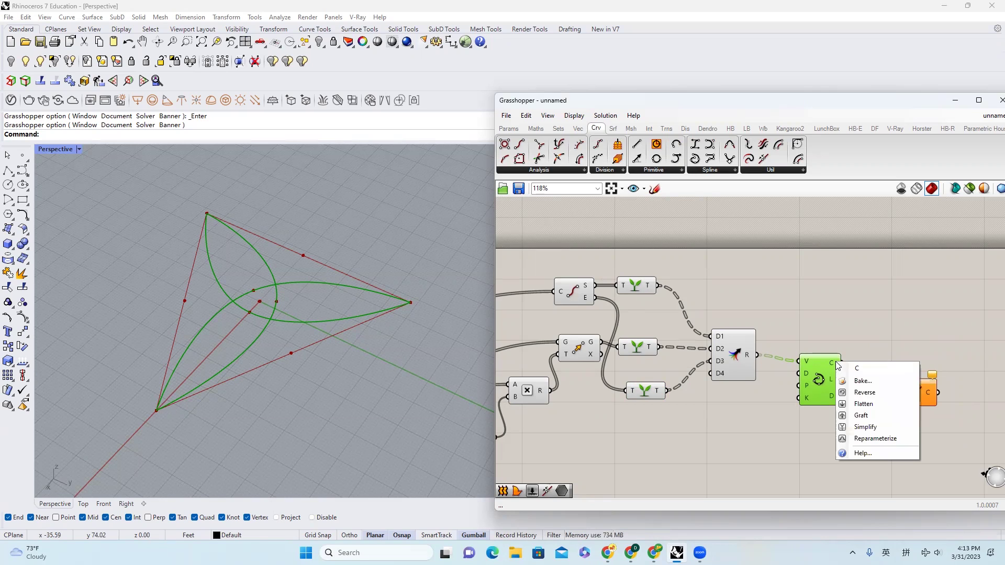
left_click(873, 406)
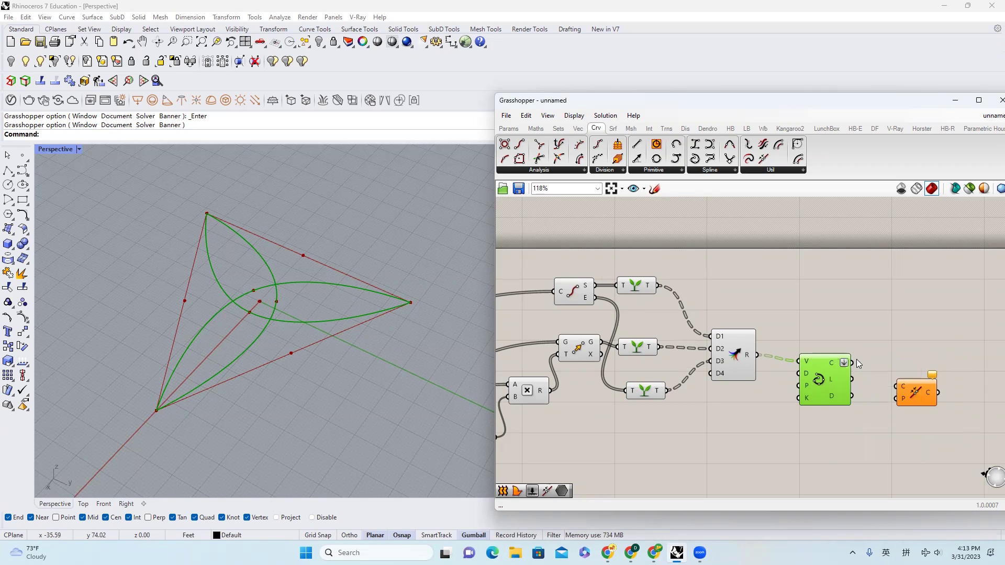
left_click_drag(852, 364, 895, 386)
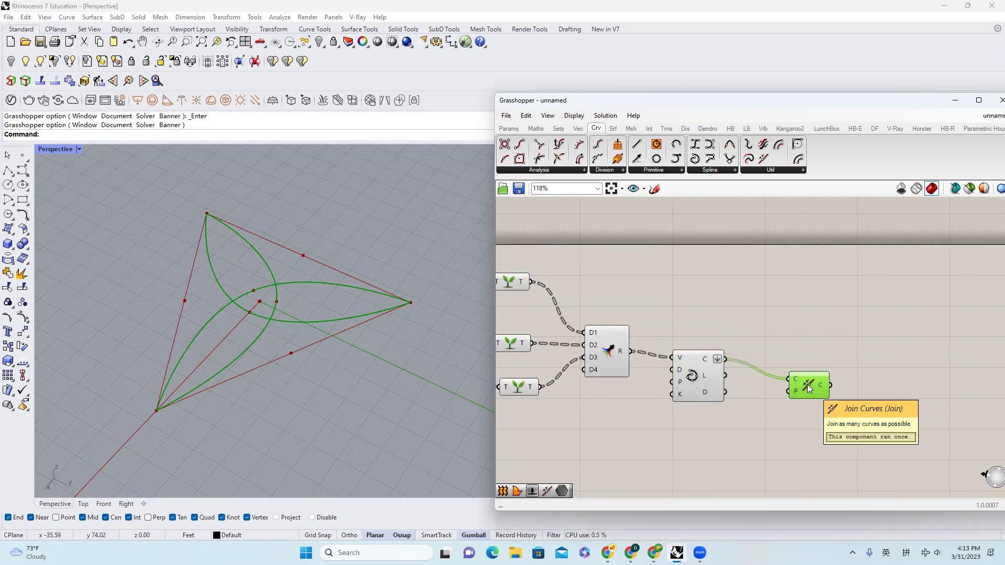
Add a curve Fillet component with a radius input and connect the joined curve to it
double_click(867, 384)
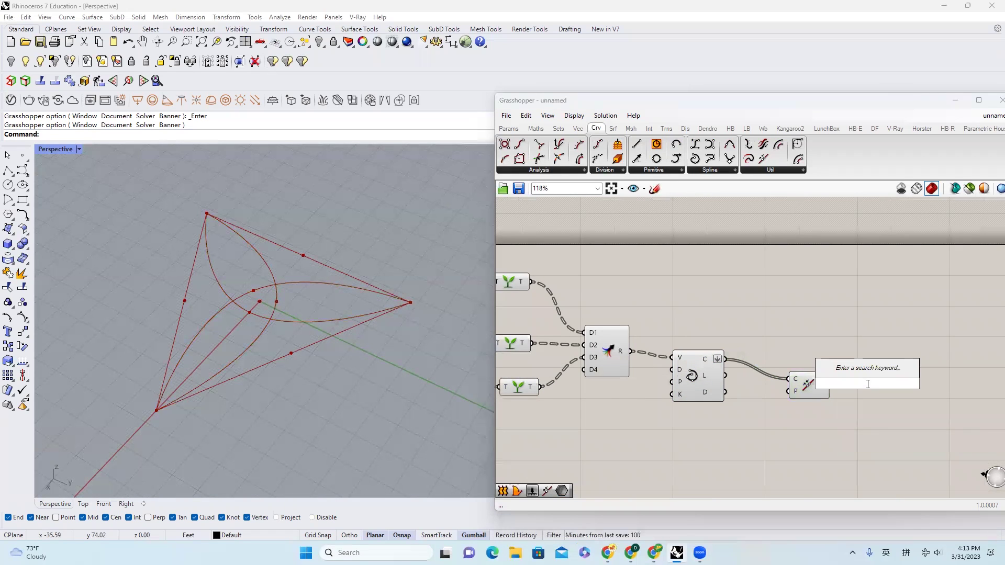
type("fillet")
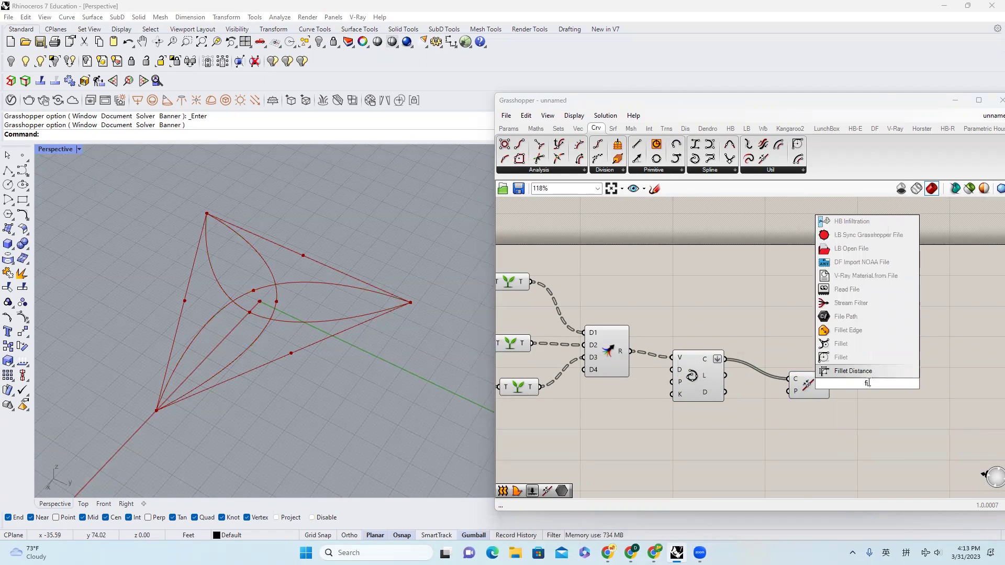
key("Return")
left_click_drag(831, 385, 896, 390)
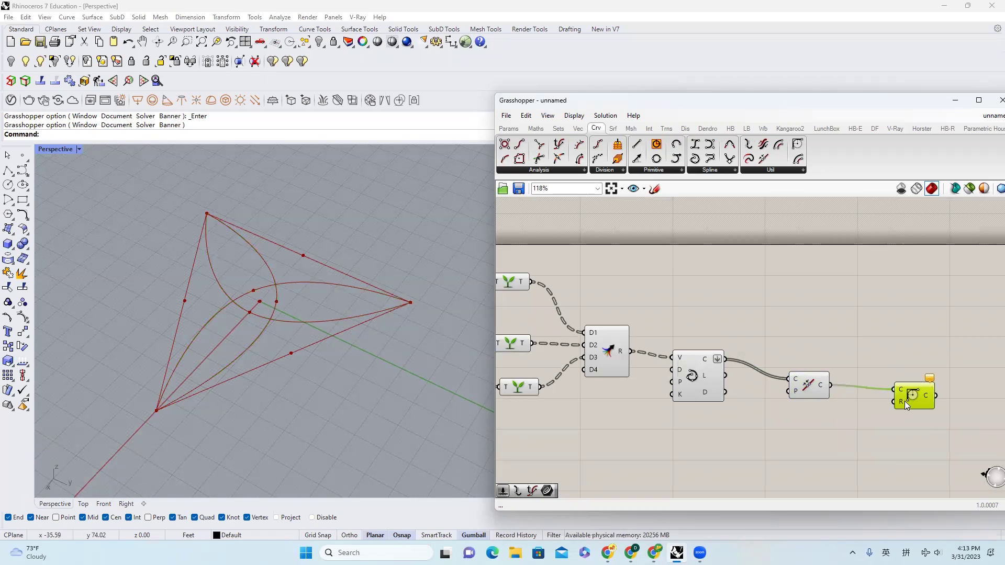
Create a 3.555 number slider and connect it to the Fillet radius input
double_click(831, 417)
type("3")
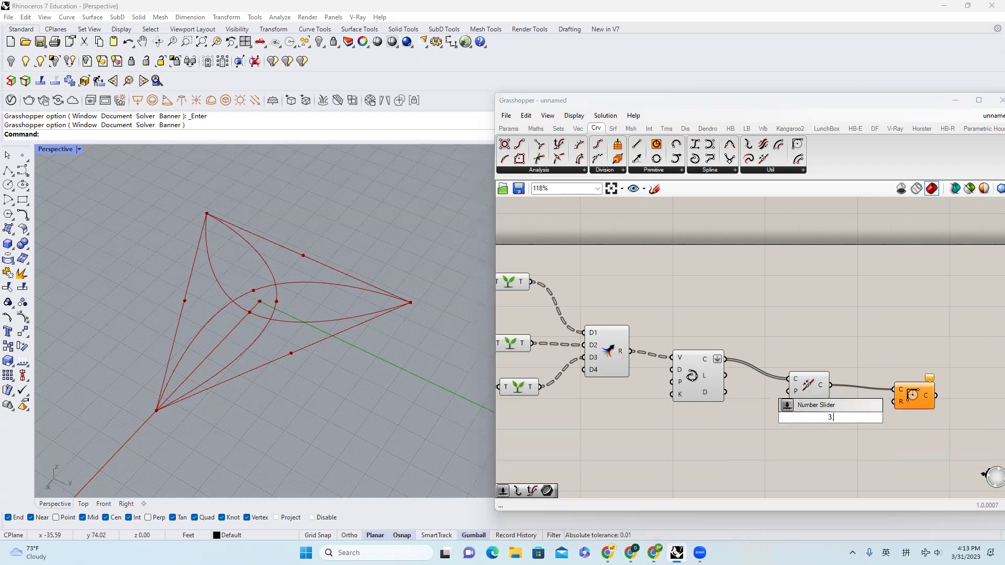
type(".555")
key("Return")
left_click_drag(884, 418, 893, 402)
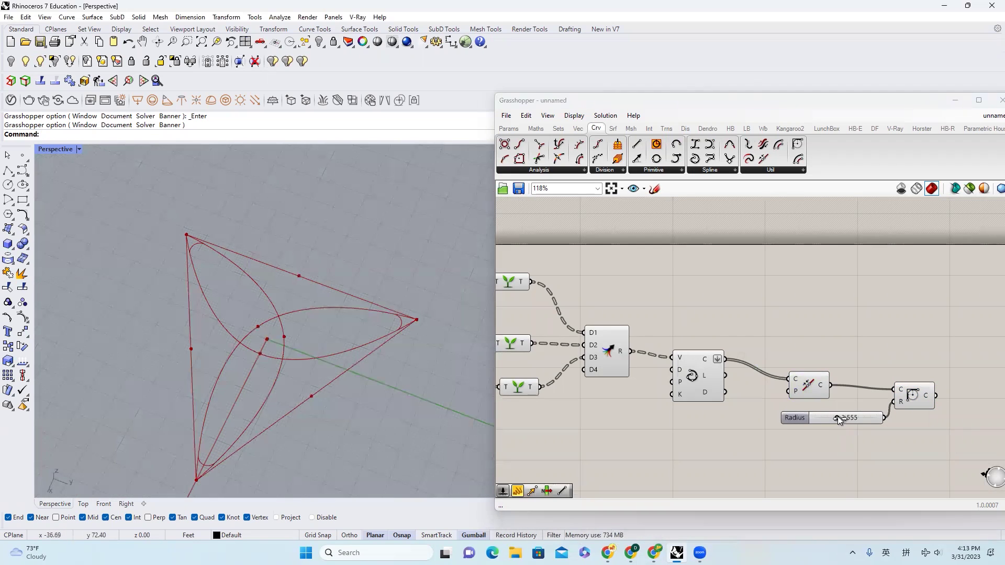
Set the Fillet radius slider to 6.105 and place it farther below the Fillet component
left_click_drag(837, 419, 853, 420)
right_click_drag(914, 429, 807, 420)
left_click_drag(806, 389, 808, 417)
Turn off the preview of the intermediate components, keeping only the Polygon and the filleted curve displayed
scroll(866, 361, "down", 4)
right_click_drag(796, 377, 873, 381)
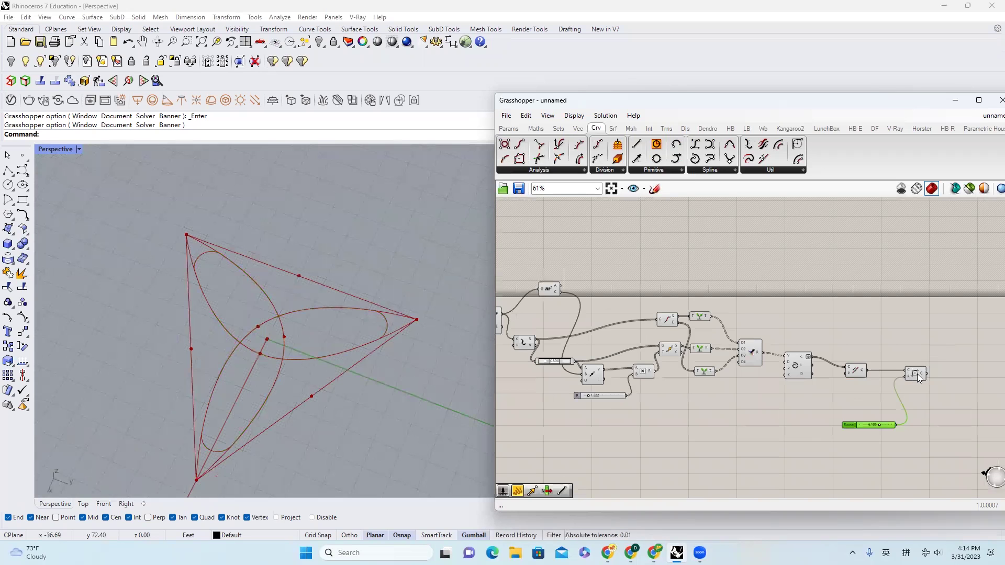
left_click(917, 373)
scroll(719, 352, "down", 1)
scroll(530, 310, "up", 2)
right_click_drag(530, 309, 573, 317)
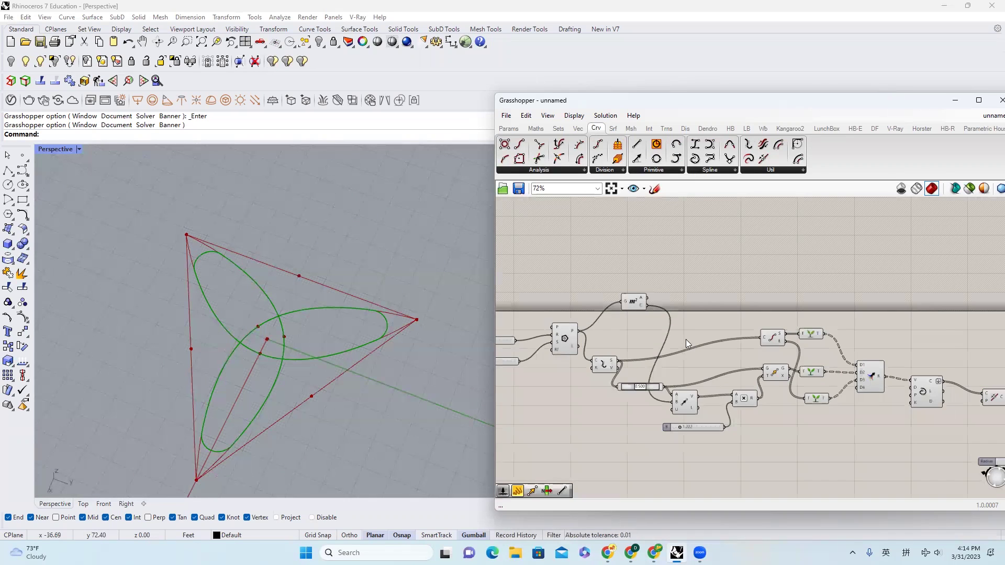
right_click_drag(1003, 292, 942, 292)
left_click_drag(942, 292, 541, 438)
key("ctrl+q")
right_click_drag(733, 354, 689, 328)
right_click_drag(461, 293, 423, 307)
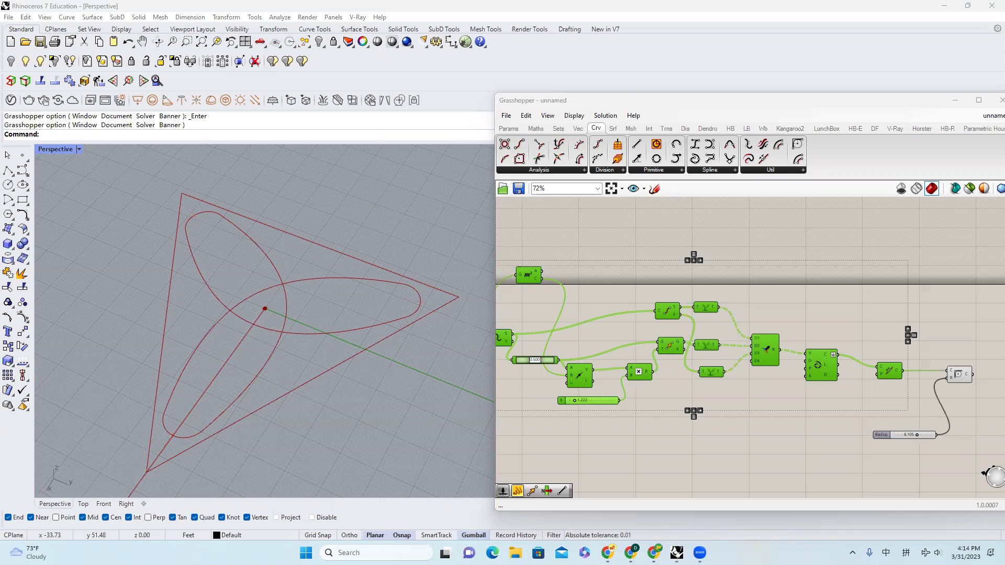
right_click(817, 348)
left_click(858, 283)
Add a Point On Curve component fed by the filleted curve and set it to 0.000 to locate the curve's start
right_click_drag(865, 255, 688, 222)
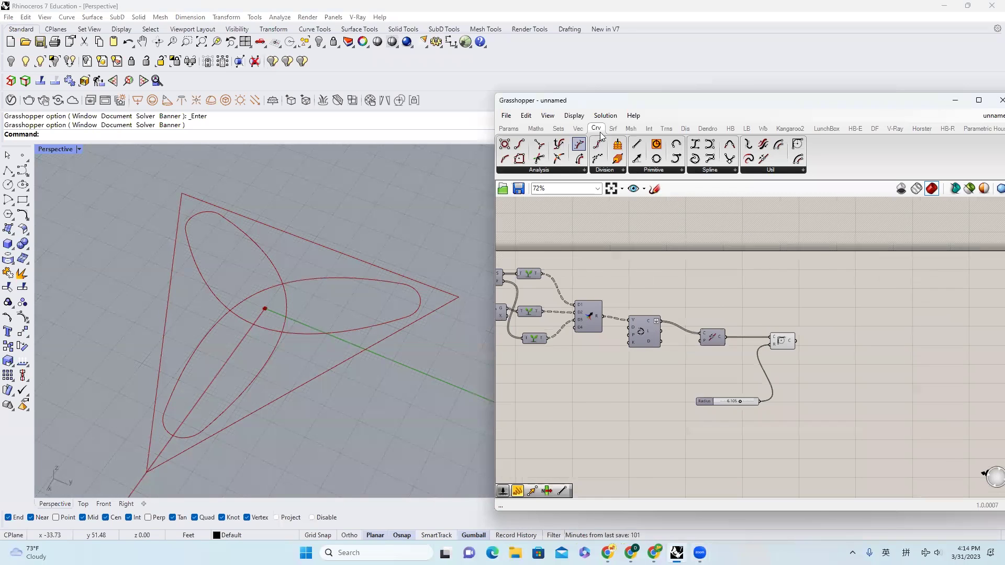
left_click(559, 158)
left_click(850, 366)
scroll(850, 366, "up", 3)
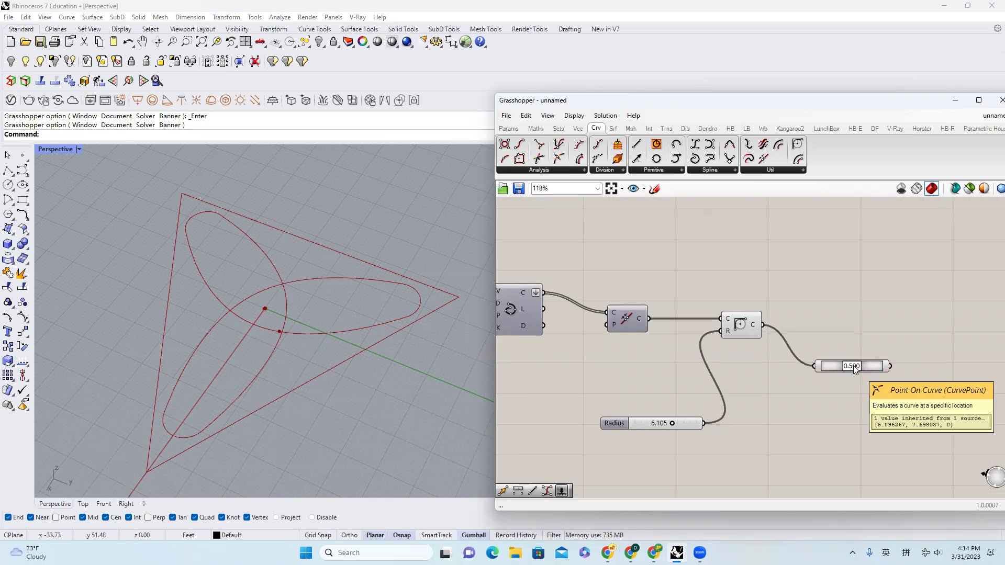
left_click_drag(853, 369, 829, 367)
left_click(851, 370)
scroll(239, 336, "up", 6)
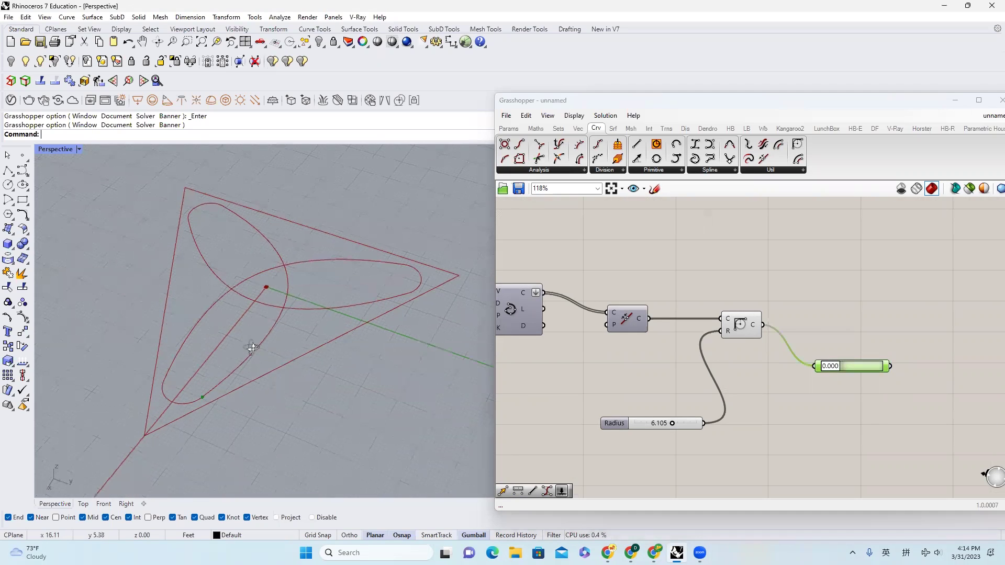
scroll(212, 369, "down", 6)
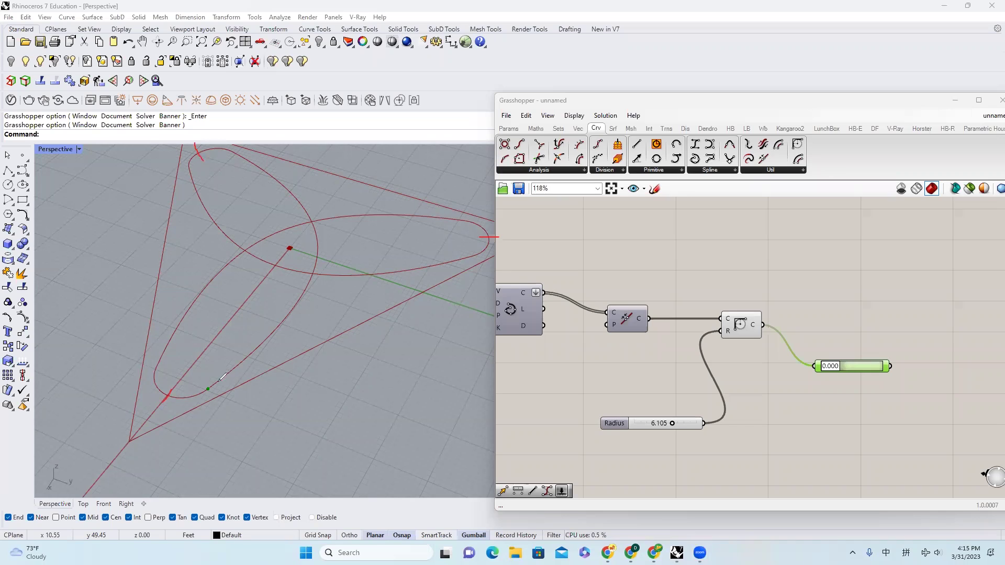
left_click_drag(209, 390, 175, 398)
Add a Control Points component and connect the Polygon output to its curve input
scroll(835, 313, "down", 6)
middle_click(695, 276)
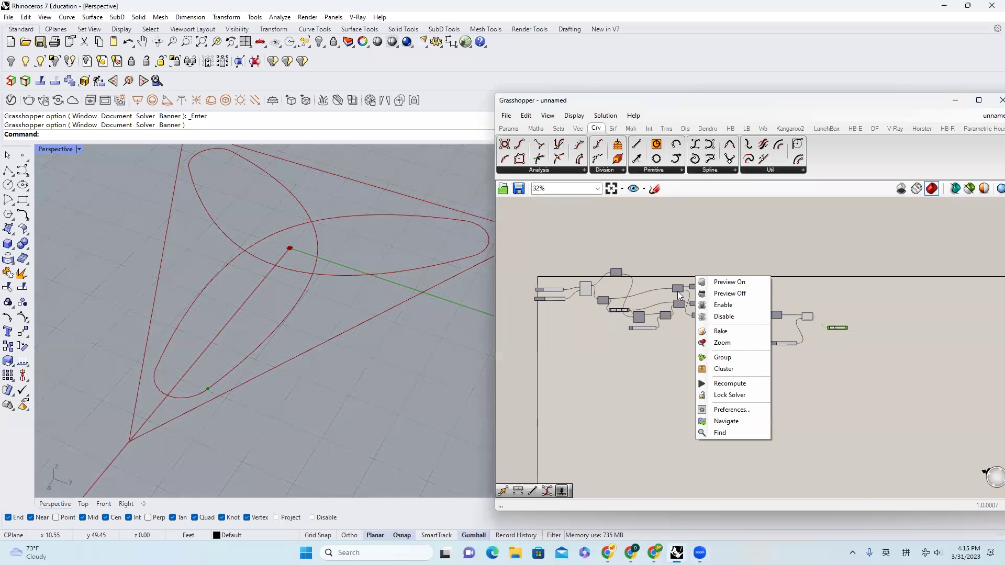
scroll(599, 277, "up", 6)
left_click(559, 288)
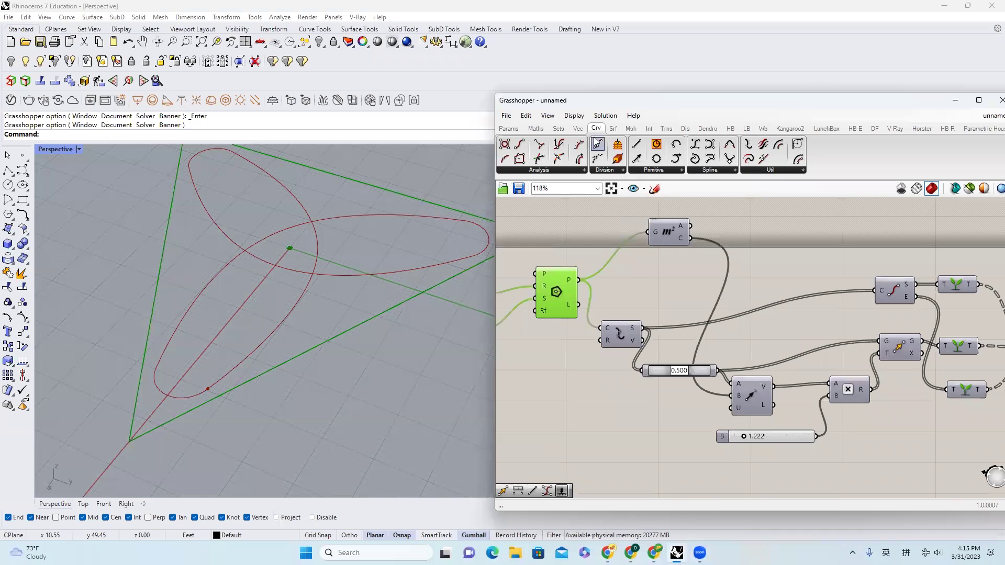
left_click(538, 174)
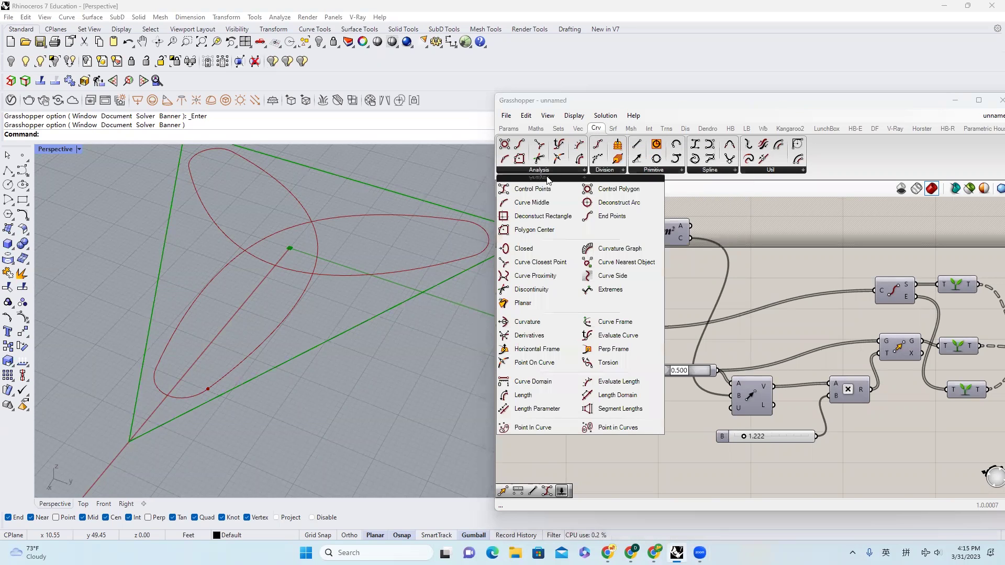
left_click(547, 184)
left_click(671, 280)
left_click_drag(572, 281, 763, 262)
Move the Control Points component up so it sits above the Area component
right_click_drag(756, 274, 734, 364)
scroll(223, 314, "down", 3)
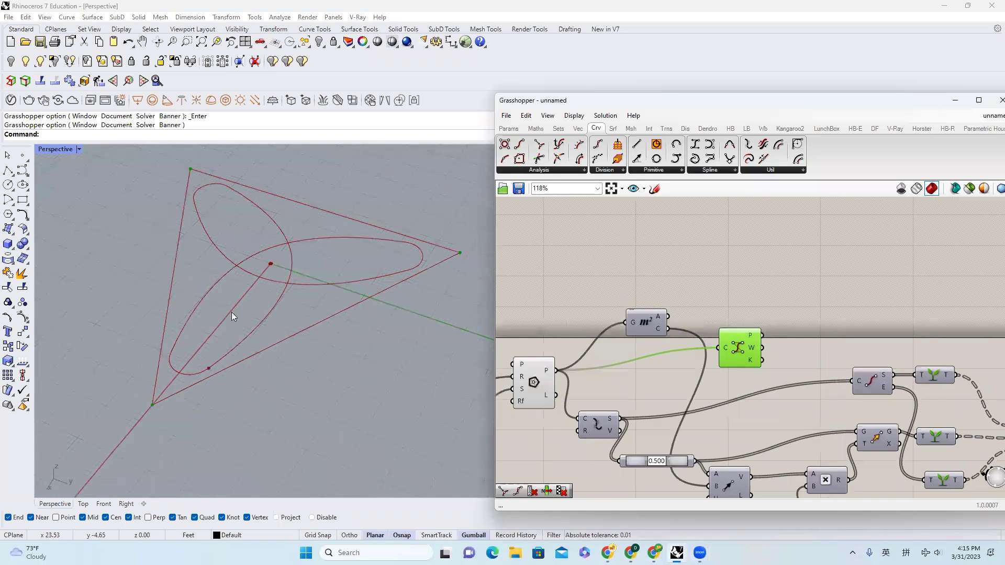
right_click_drag(233, 278, 170, 319, "shift")
left_click_drag(755, 338, 753, 300)
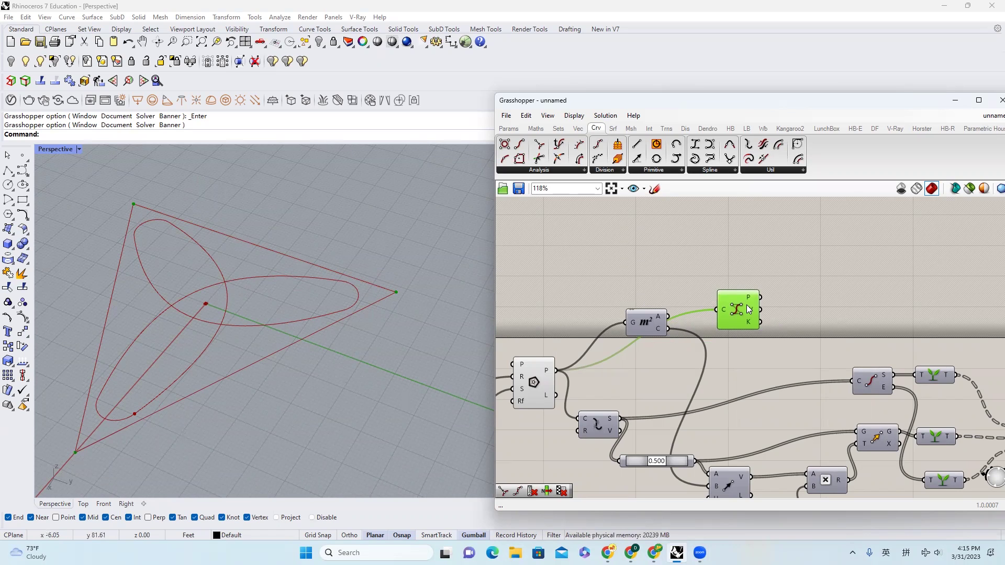
left_click_drag(746, 304, 748, 283)
scroll(98, 441, "up", 4)
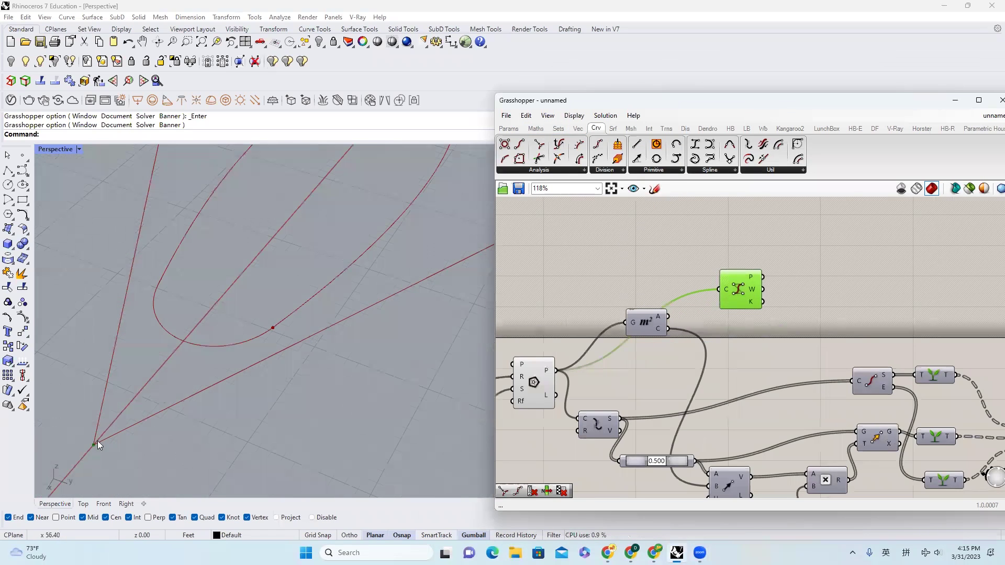
scroll(98, 445, "down", 5)
Add a List Item component beside Control Points and connect the polygon's points to its list input
left_click(535, 129)
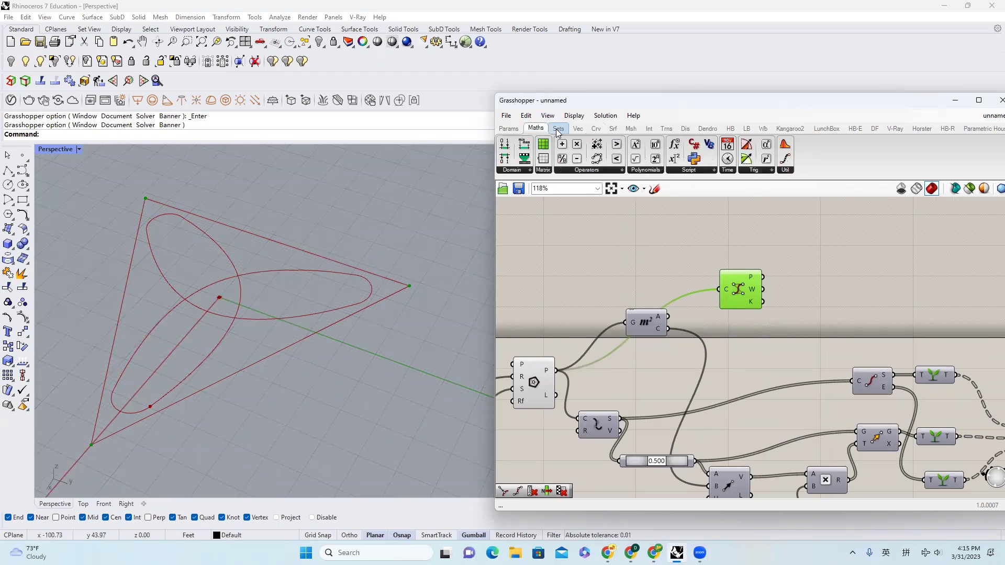
left_click(558, 129)
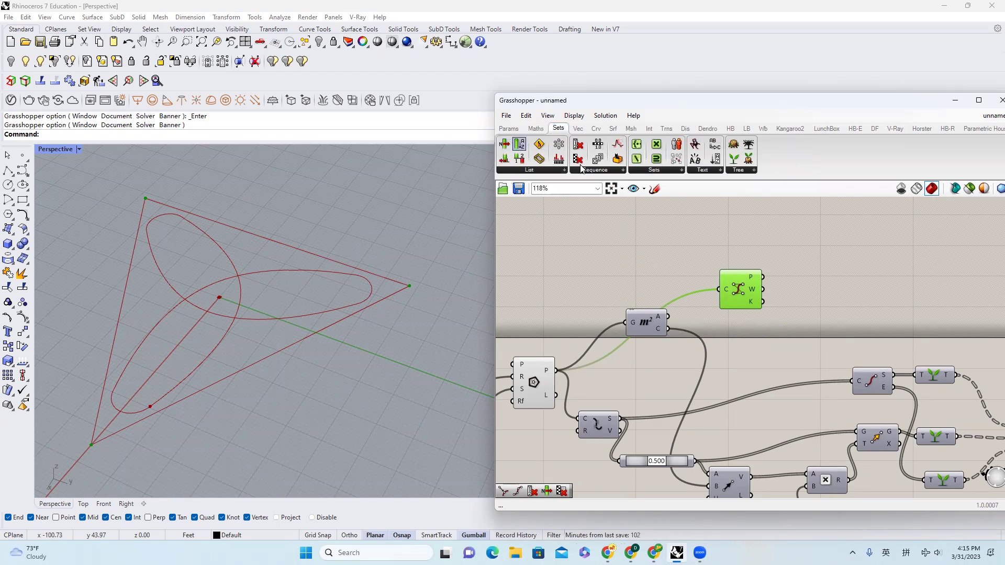
left_click_drag(519, 143, 822, 294)
scroll(845, 241, "down", 4)
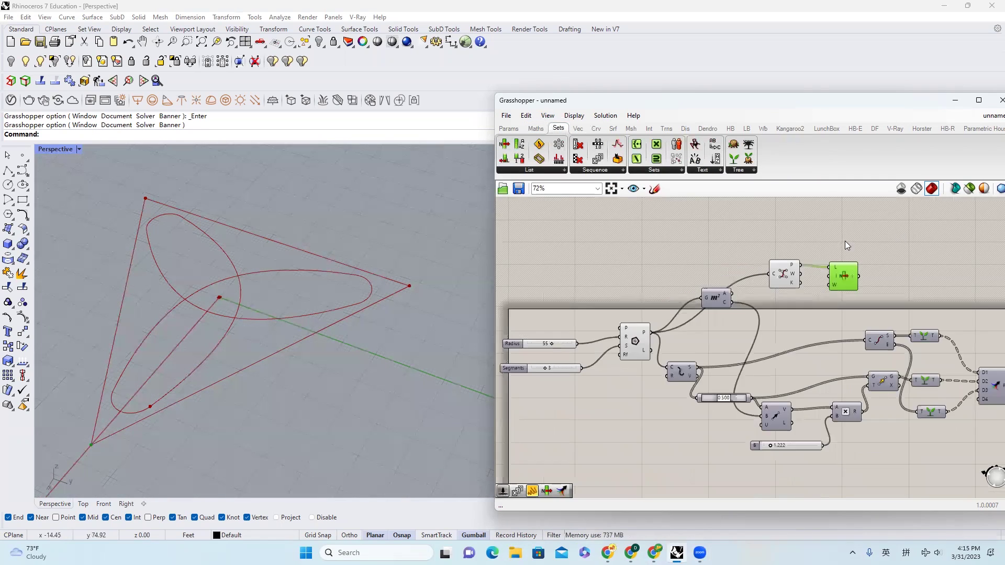
Move the List Item component across so it sits just above the Fillet component
left_click_drag(579, 273, 827, 341)
scroll(810, 344, "up", 4)
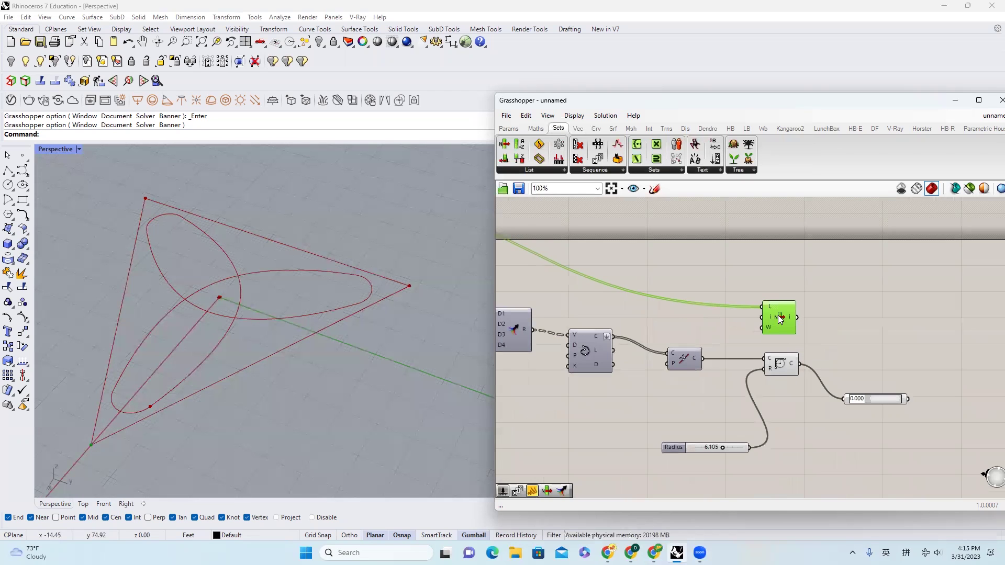
scroll(229, 379, "up", 3)
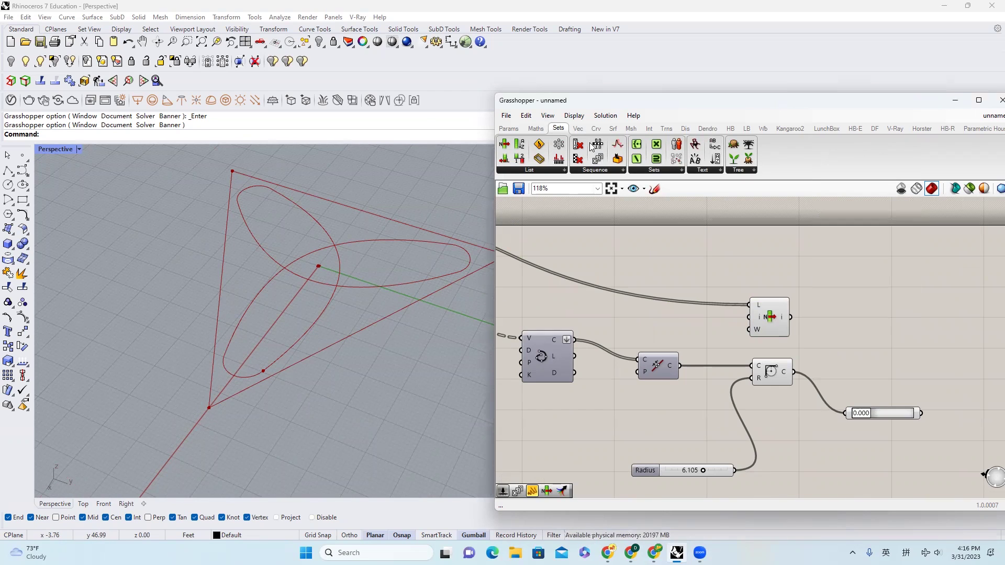
Add a Curve Closest Point component beside List Item and connect the list item output to its point input
left_click(595, 128)
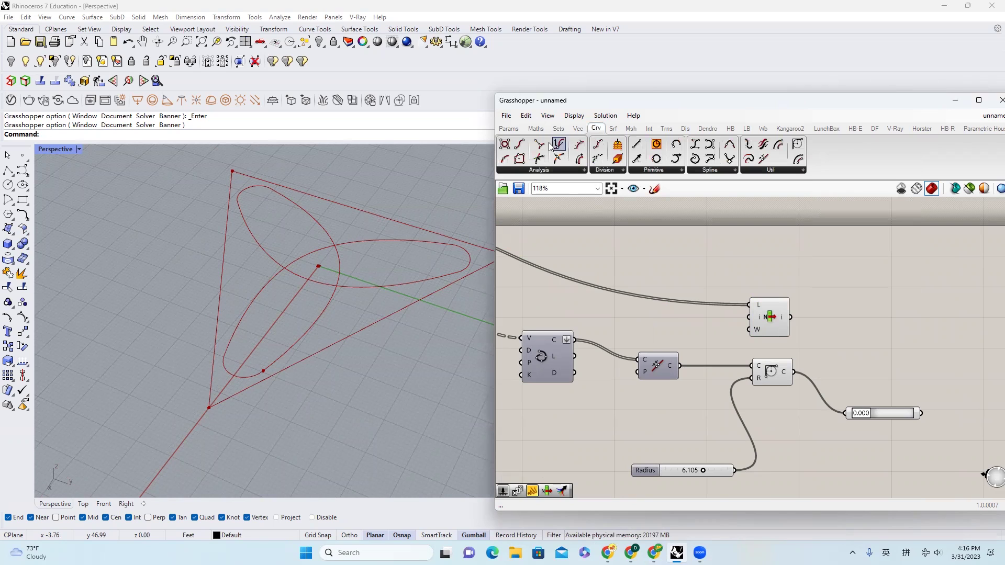
left_click_drag(544, 147, 863, 302)
left_click(770, 317)
scroll(210, 403, "up", 5)
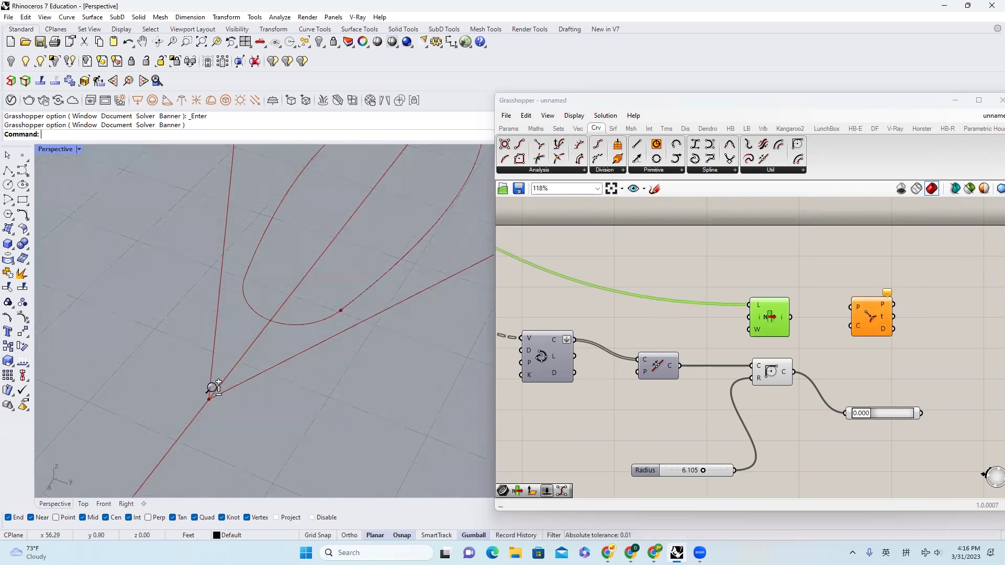
left_click_drag(790, 316, 834, 308)
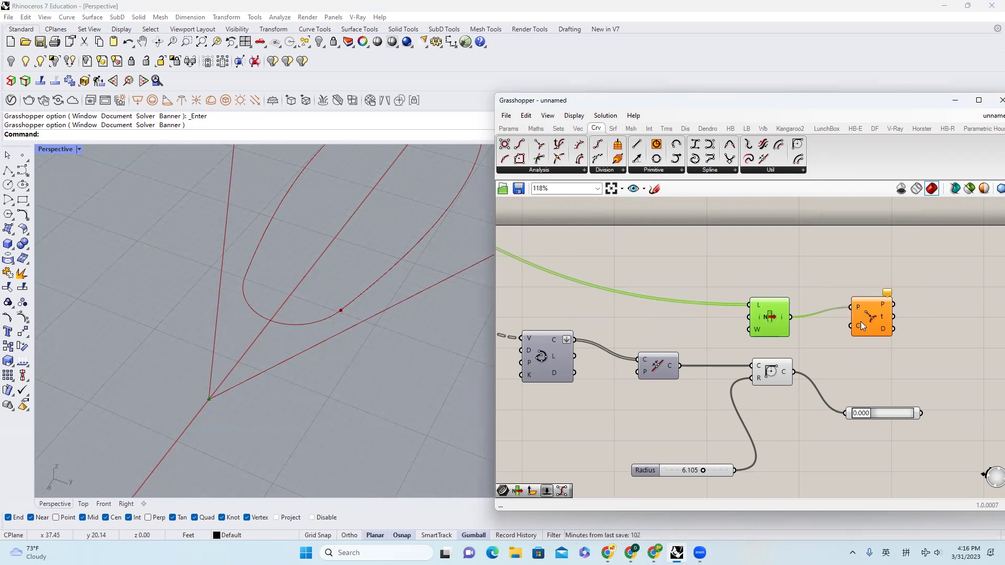
Connect the filleted curve to the curve input of Curve Closest Point and check where the closest point lies in the viewport
left_click(771, 377)
left_click_drag(791, 372, 851, 325)
scroll(346, 351, "up", 5)
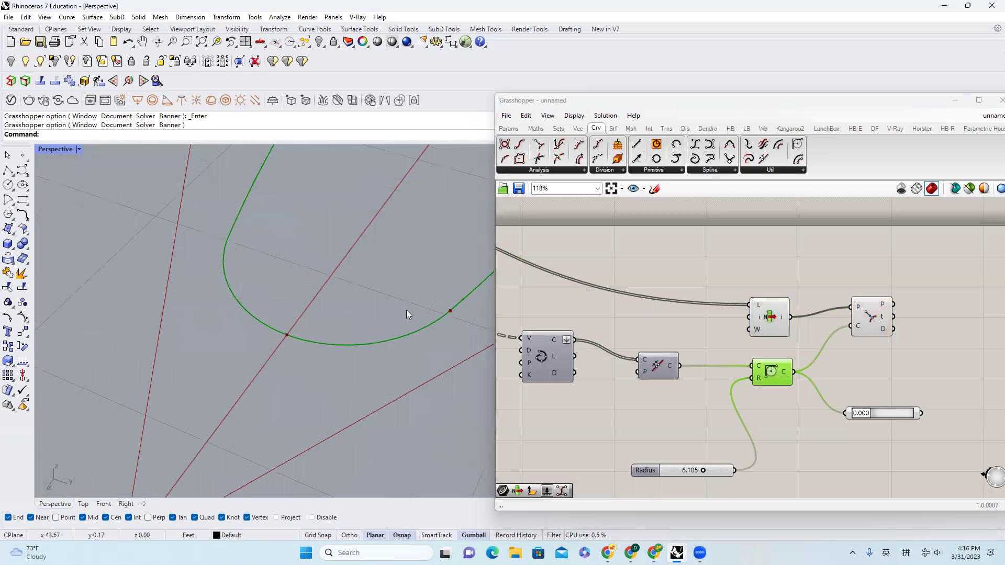
left_click(887, 317)
scroll(316, 354, "down", 5)
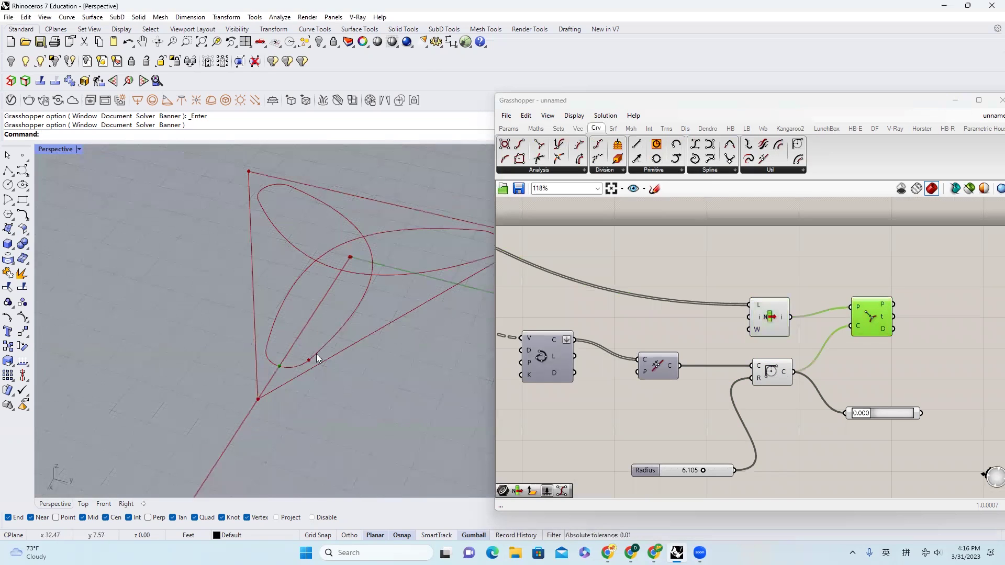
scroll(301, 367, "up", 4)
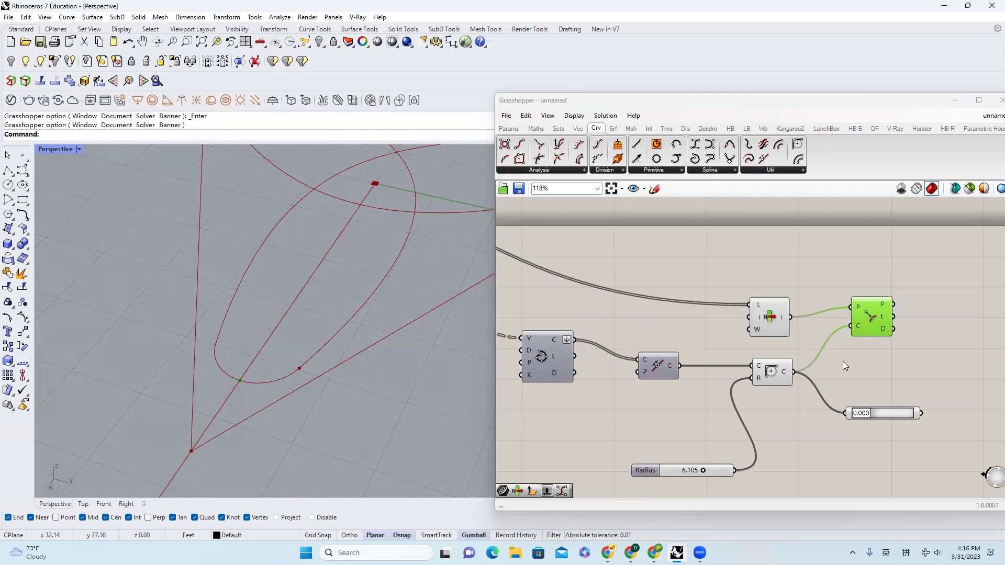
Add a Seam component and connect the filleted curve and the closest point's t parameter to its inputs
right_click_drag(890, 357, 808, 361)
double_click(884, 335)
type("s")
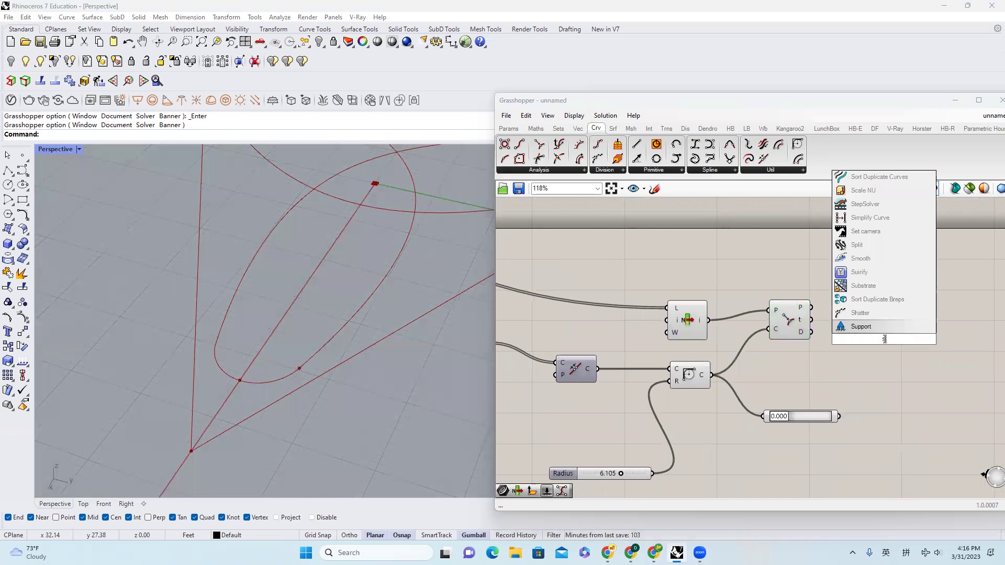
type("eam")
key("Return")
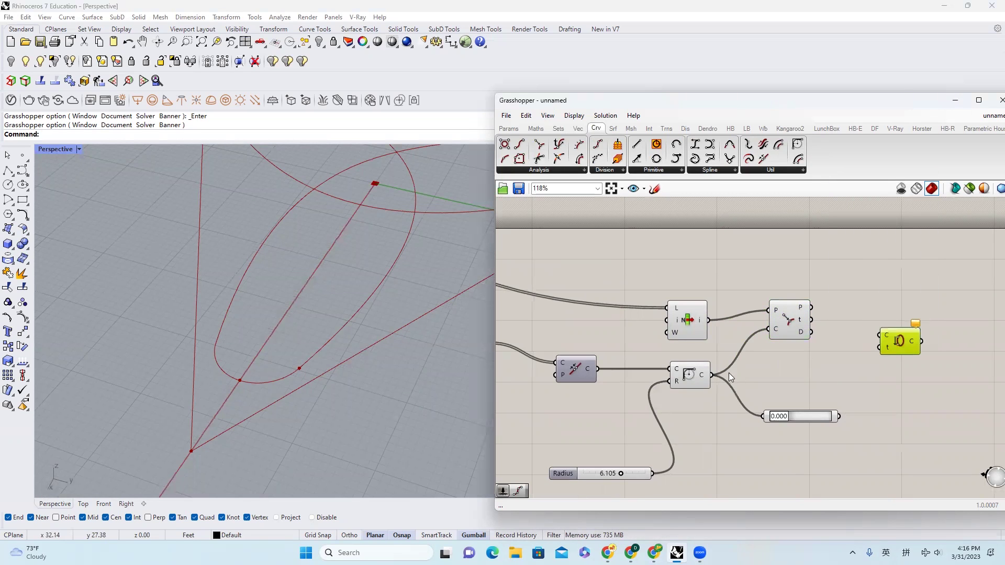
left_click(701, 375)
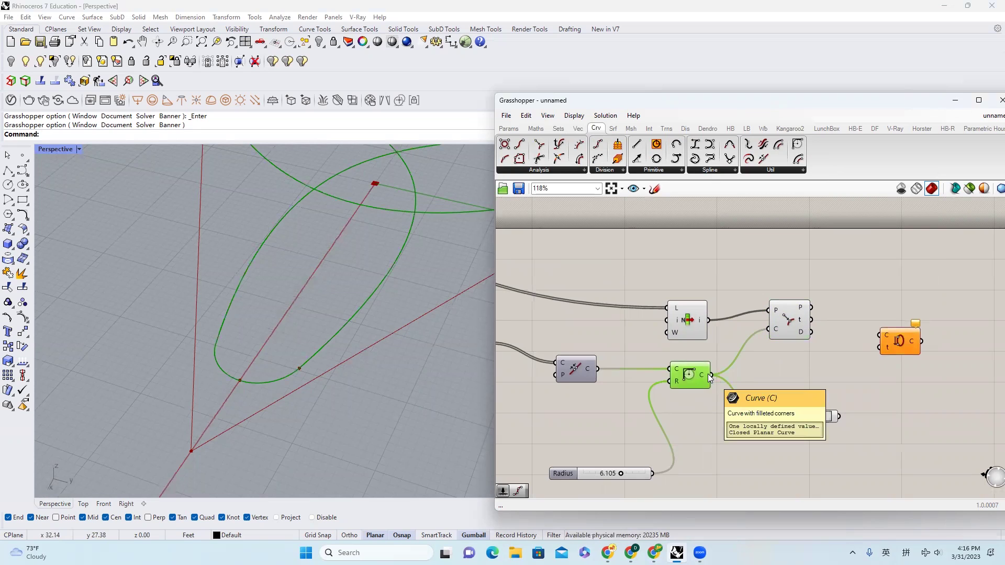
left_click_drag(707, 373, 879, 336)
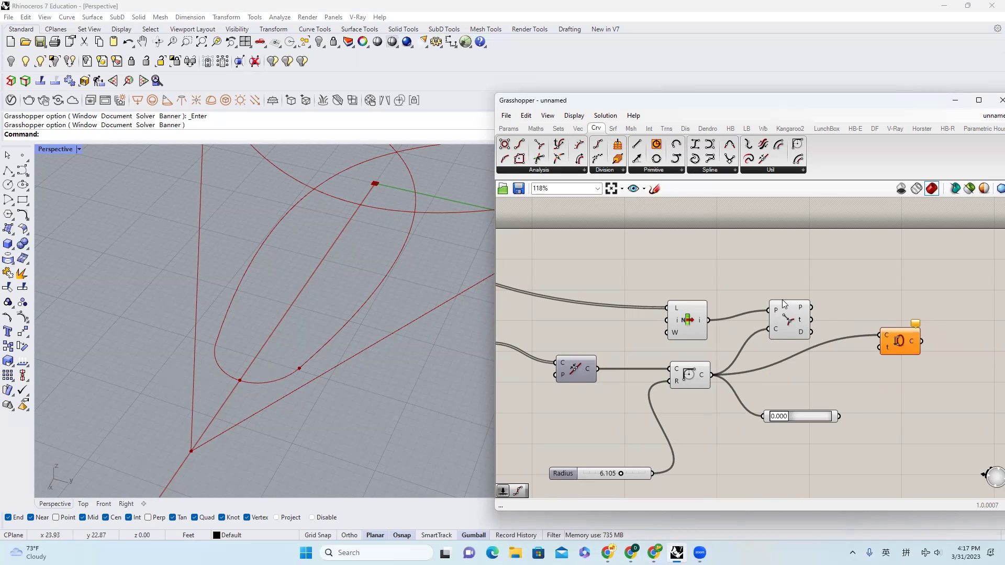
left_click(788, 317)
left_click_drag(811, 320, 880, 347)
left_click(907, 343)
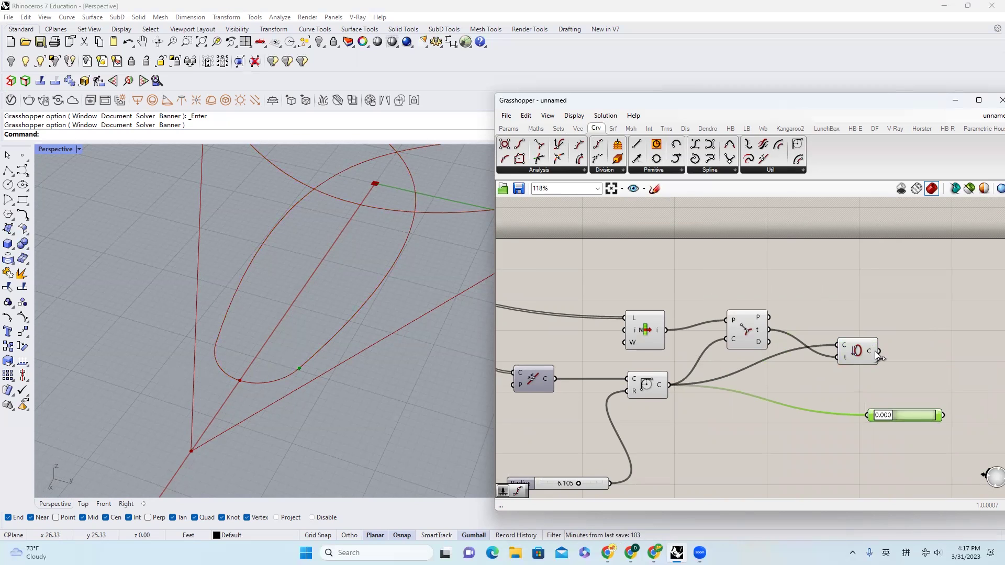
Feed the Point On Curve component from the Seam output and inspect the curve's start point in the viewport
left_click_drag(875, 351, 908, 414)
scroll(240, 403, "up", 3)
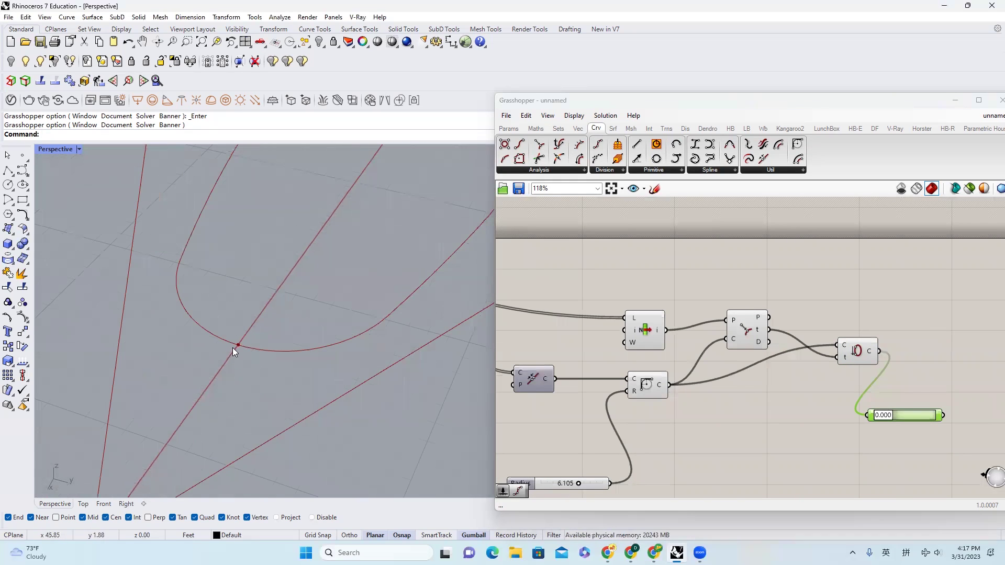
scroll(236, 378, "down", 5)
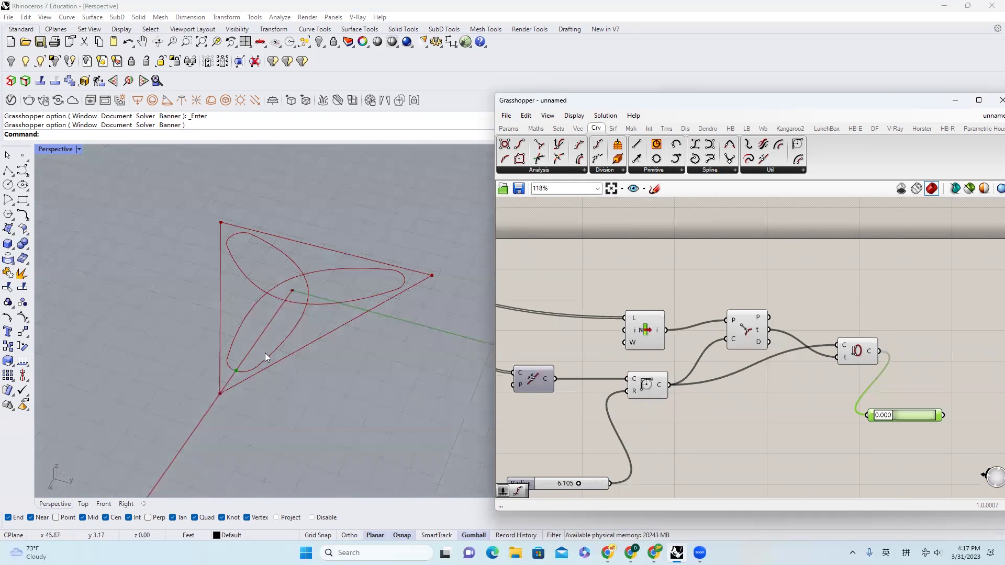
Add a Divide Curve component beside Seam and connect the Seam curve to its curve input
right_click_drag(781, 362, 668, 354)
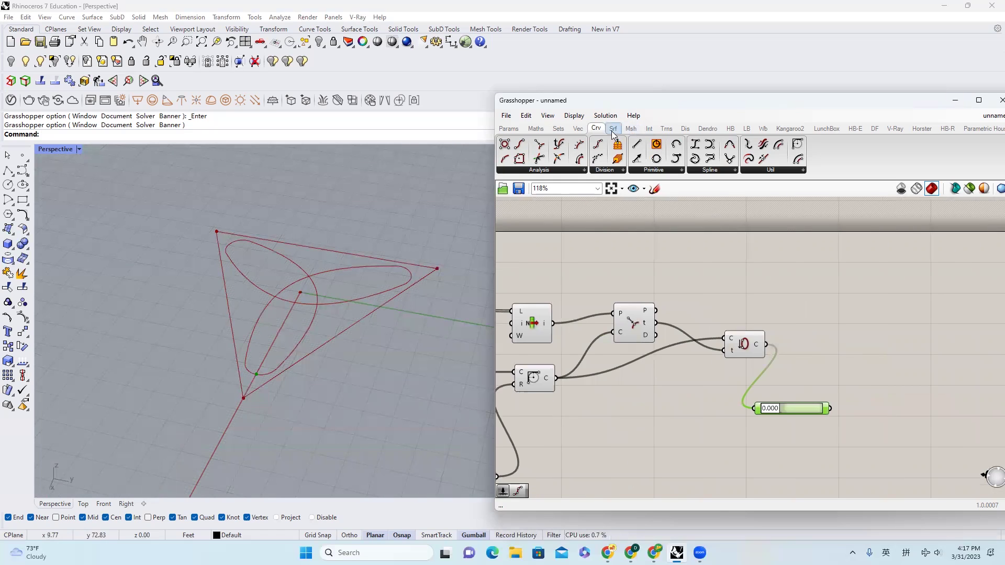
left_click(598, 148)
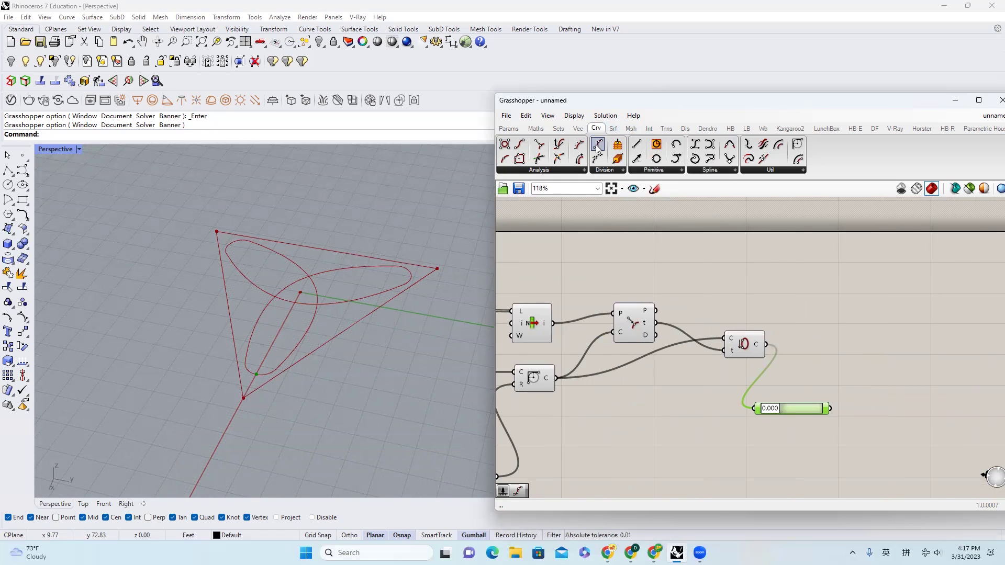
left_click(838, 323)
left_click_drag(765, 344, 854, 331)
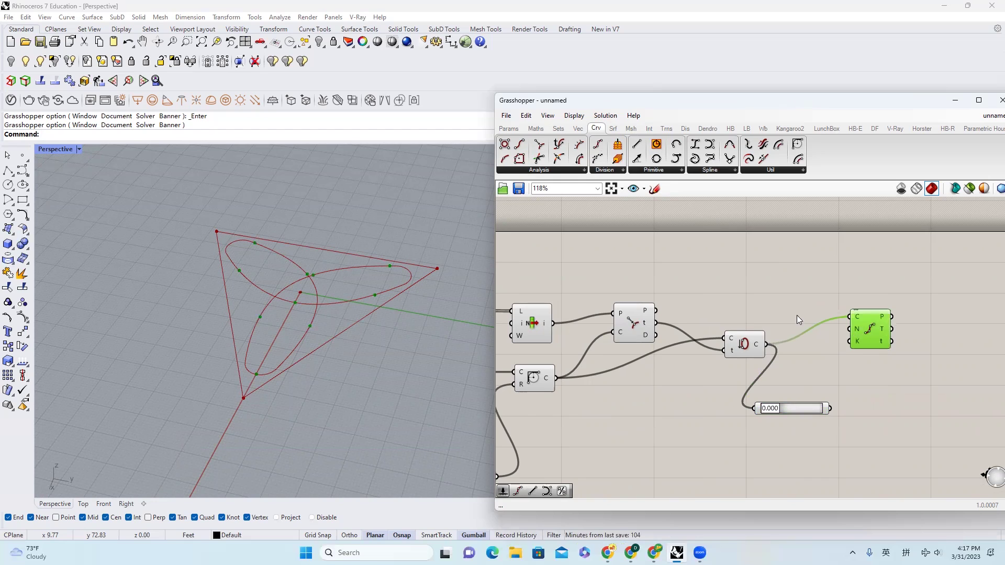
Create a number slider with value 3, connect it to Divide Curve's count input and check the division points
double_click(777, 303)
type("3")
key("Return")
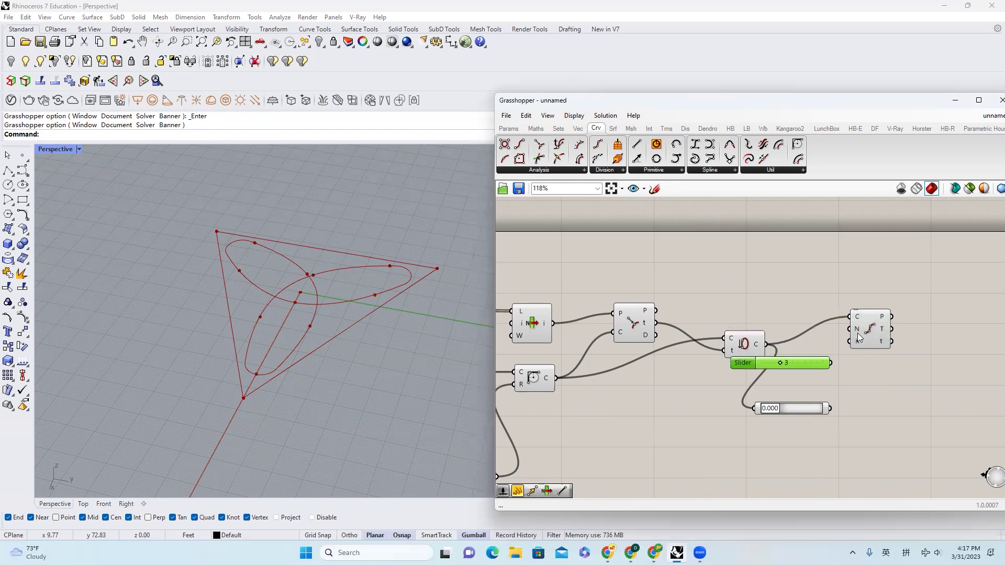
left_click_drag(858, 338, 831, 363)
left_click_drag(809, 362, 824, 374)
left_click(893, 334)
scroll(346, 293, "up", 2)
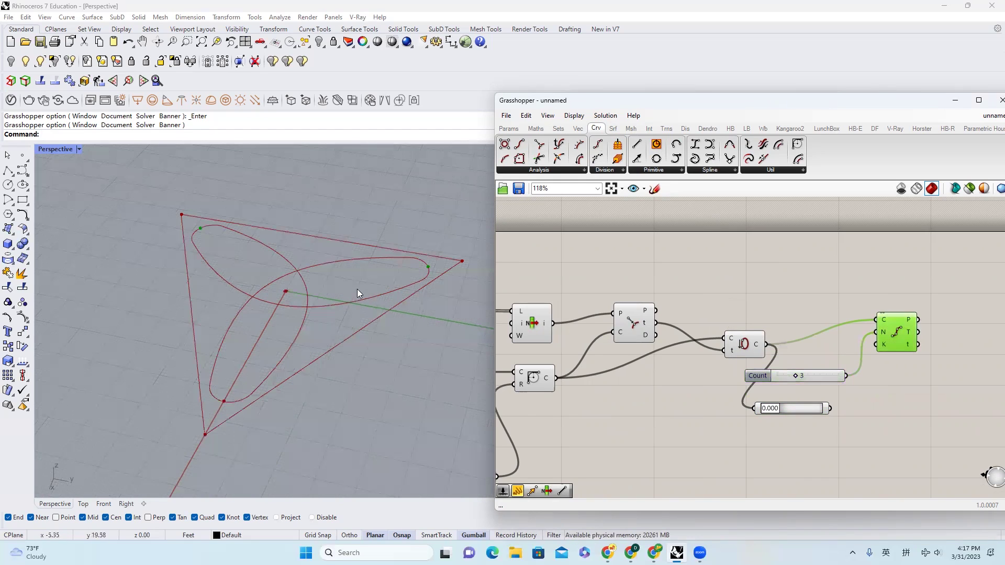
left_click(911, 285)
left_click(894, 321)
Add a Shatter component and connect the Seam curve and Divide Curve's t parameters to its inputs
right_click_drag(883, 323, 762, 322)
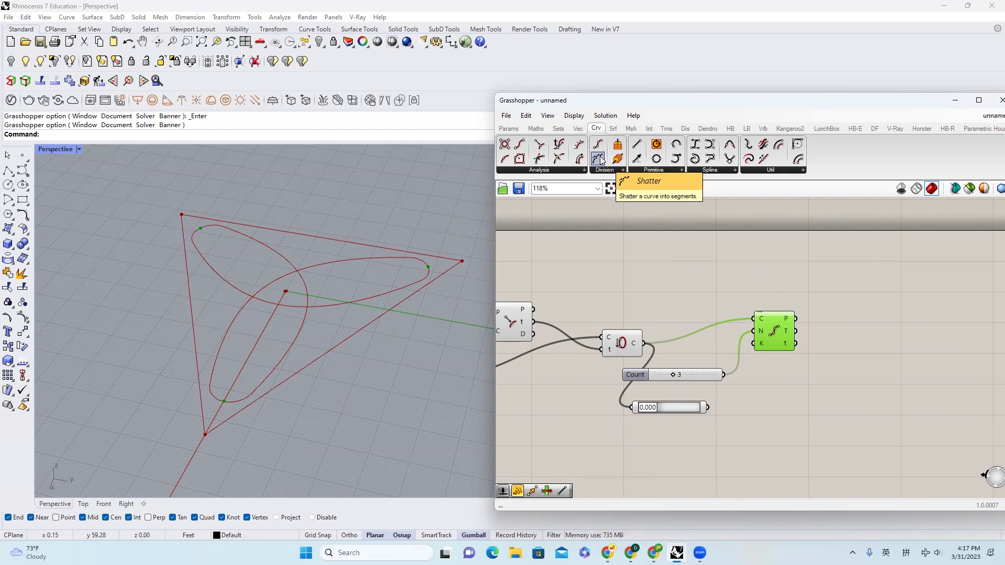
left_click_drag(600, 161, 868, 343)
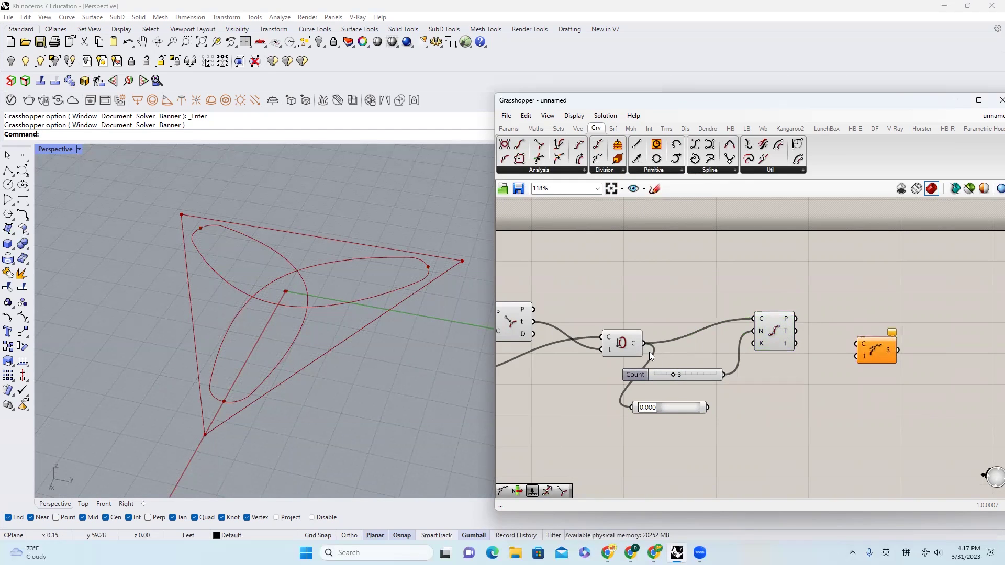
left_click_drag(637, 341, 856, 344)
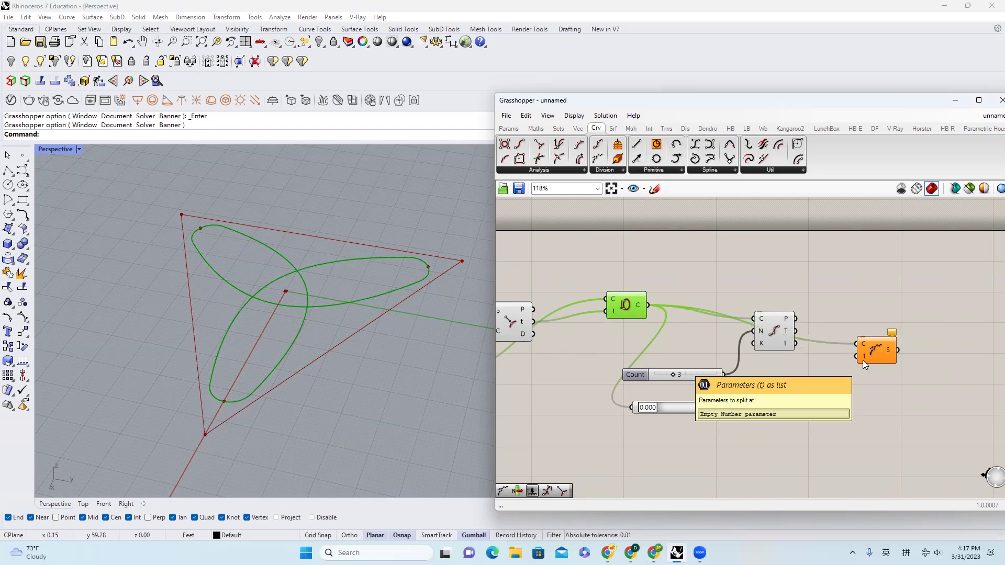
left_click_drag(779, 313, 779, 343)
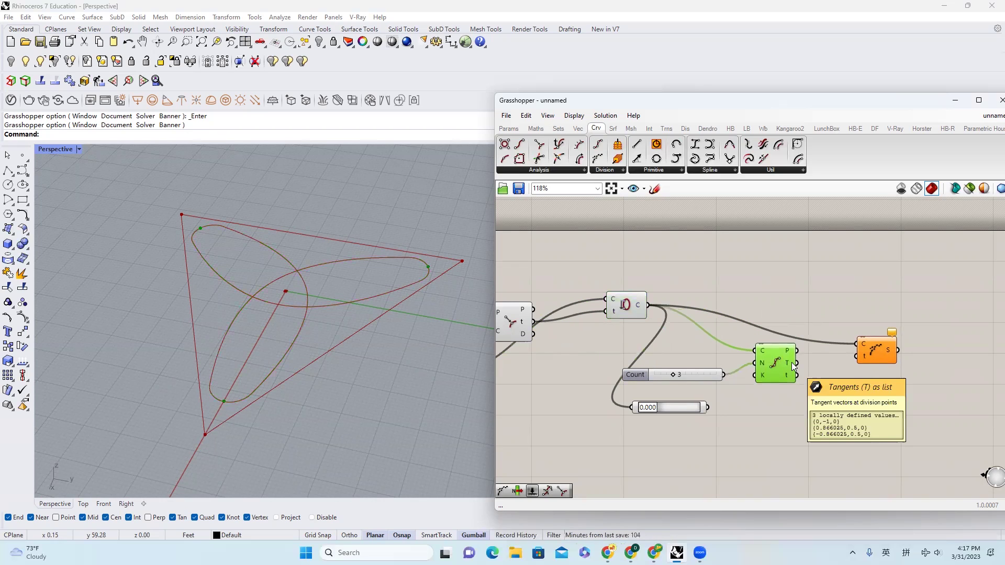
left_click_drag(796, 375, 882, 356)
mouse_move(889, 348)
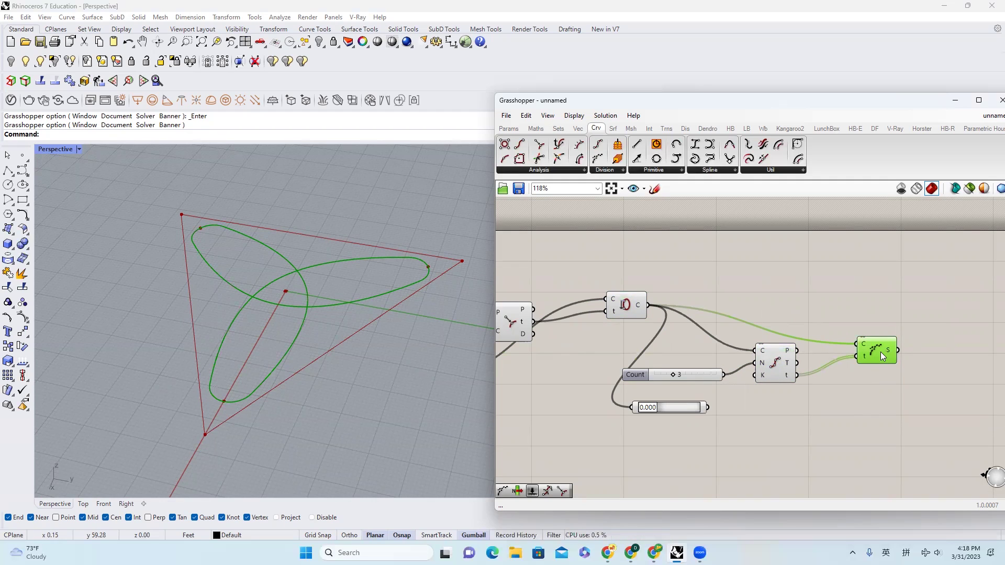
Bake the Shatter segments into the Rhino model and select one baked segment
middle_click(880, 352)
left_click(905, 373)
left_click(375, 296)
right_click_drag(375, 294, 251, 321)
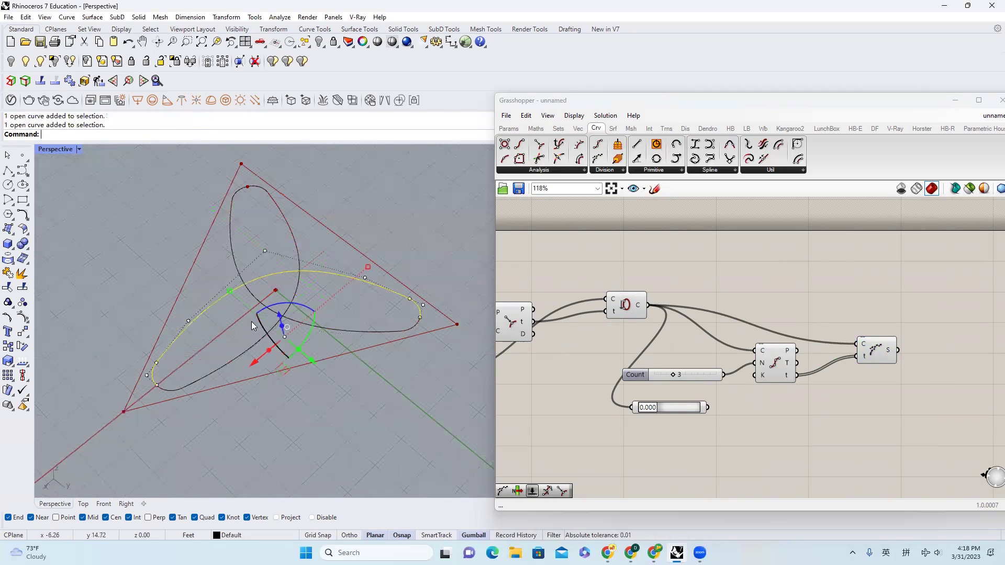
Try reshaping the baked curve segments individually in the Perspective view
left_click(238, 355)
left_click_drag(312, 341, 264, 266)
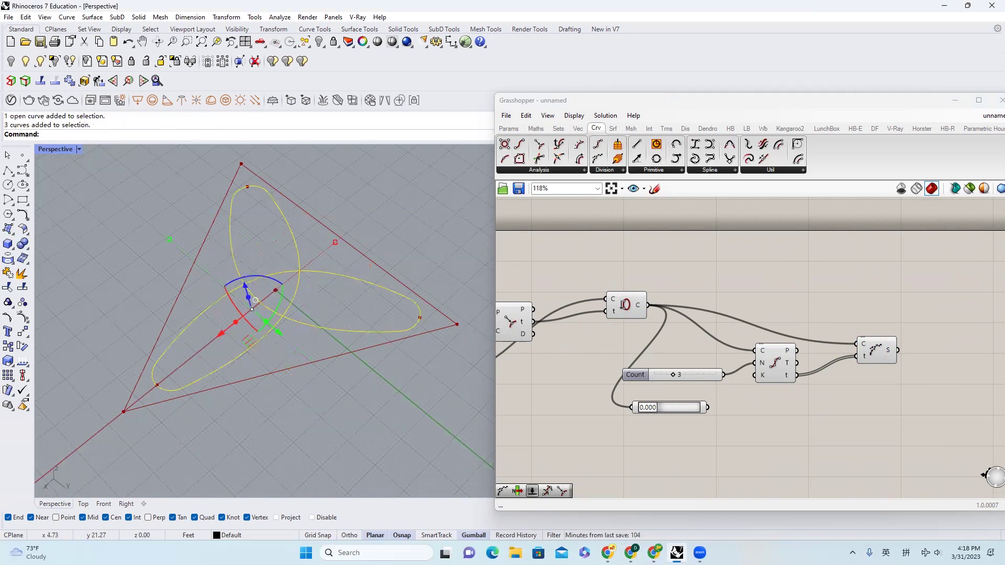
left_click(322, 328)
right_click_drag(334, 320, 265, 299)
left_click(242, 320)
left_click_drag(264, 302, 283, 192)
left_click(314, 286)
right_click_drag(326, 293, 352, 309)
left_click(351, 308)
left_click_drag(362, 289, 278, 281)
right_click_drag(278, 281, 327, 244)
left_click_drag(275, 244, 277, 204)
left_click(277, 204)
right_click_drag(367, 225, 286, 288)
Select all three baked curve segments and delete them
left_click_drag(285, 288, 209, 208)
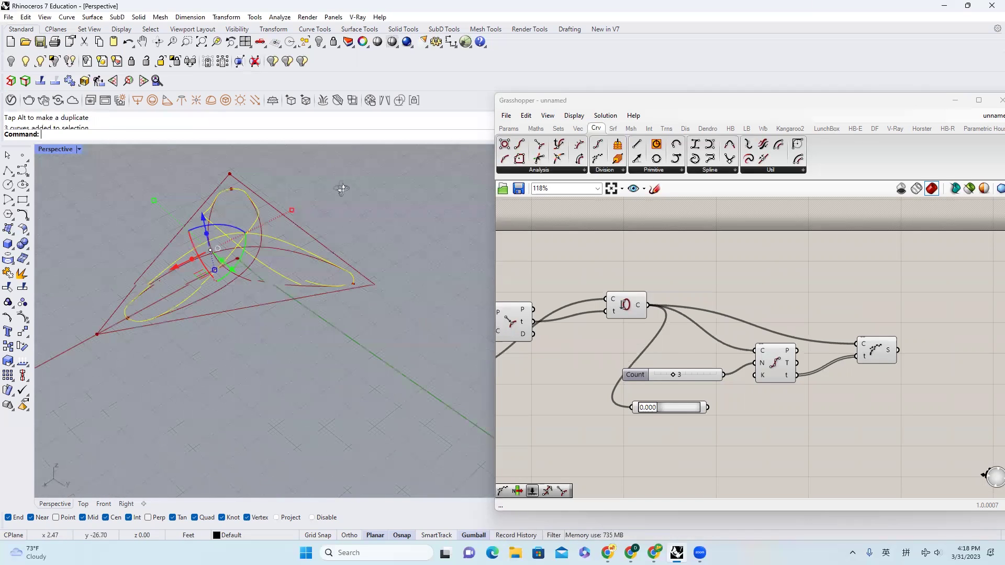
right_click_drag(341, 190, 284, 242)
right_click_drag(218, 210, 396, 359)
scroll(396, 359, "down", 3)
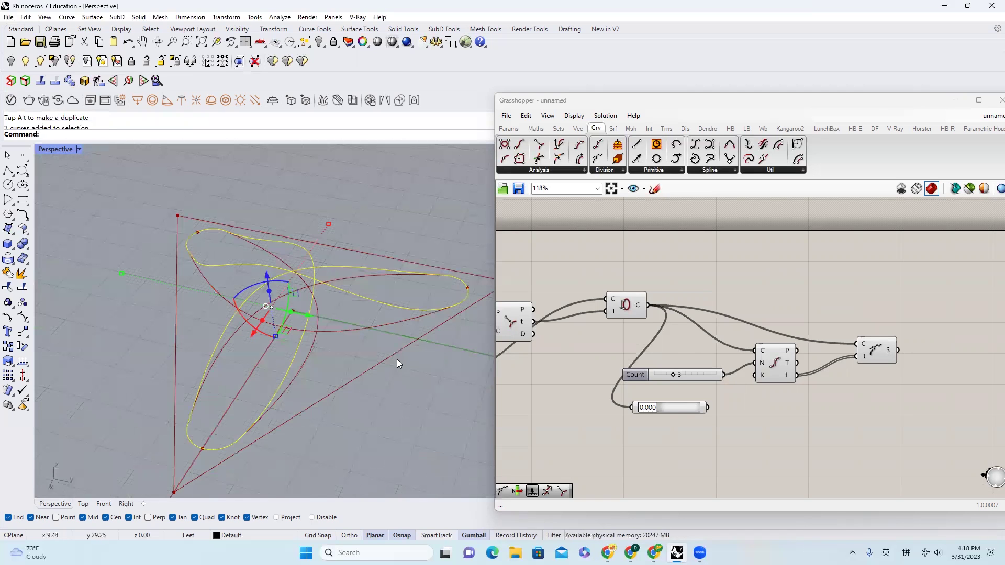
type("e")
key("Return")
Add a second Divide Curve component after Shatter and connect the shattered segments to its curve input
right_click_drag(800, 350, 771, 335)
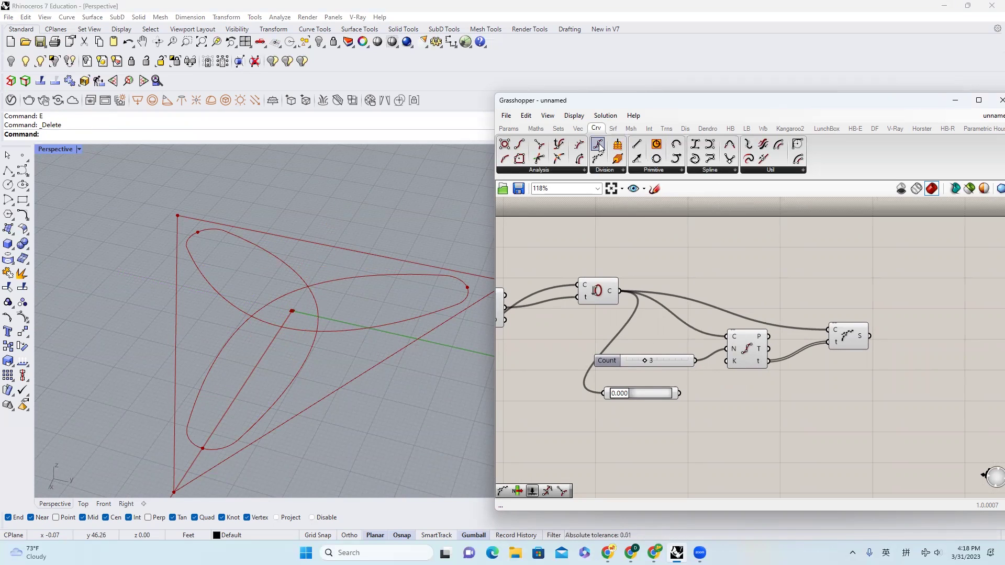
left_click_drag(600, 147, 938, 364)
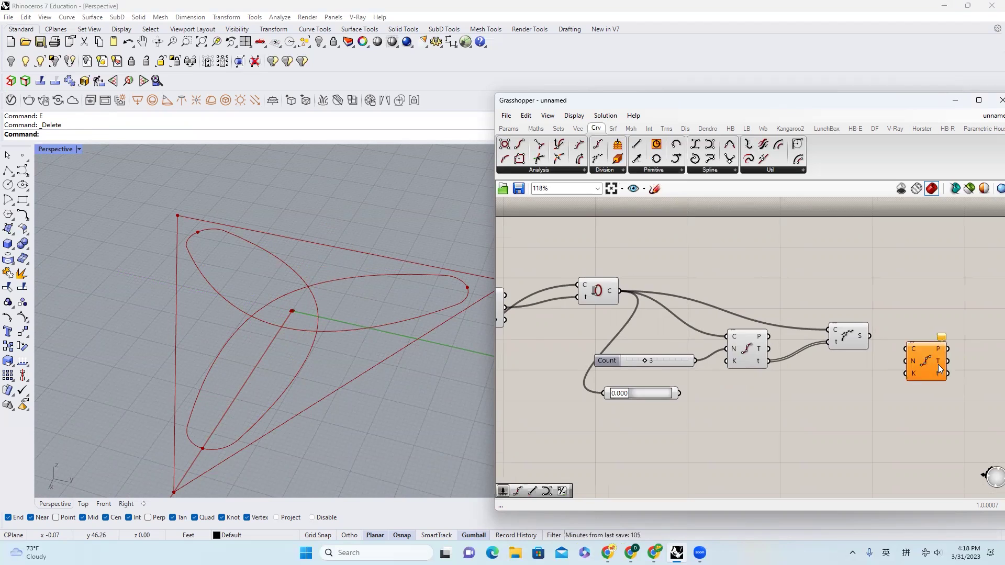
right_click_drag(937, 365, 856, 354)
mouse_move(779, 324)
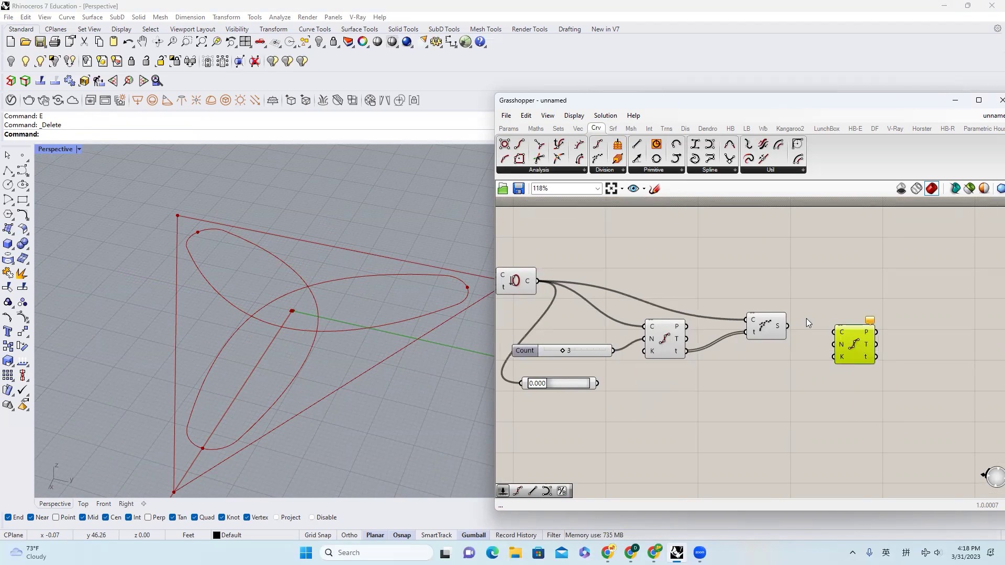
mouse_move(853, 350)
left_mouse_down()
mouse_move(696, 228)
mouse_move(847, 343)
left_mouse_up()
left_click_drag(787, 326, 859, 357)
right_click_drag(859, 357, 777, 357)
mouse_move(776, 356)
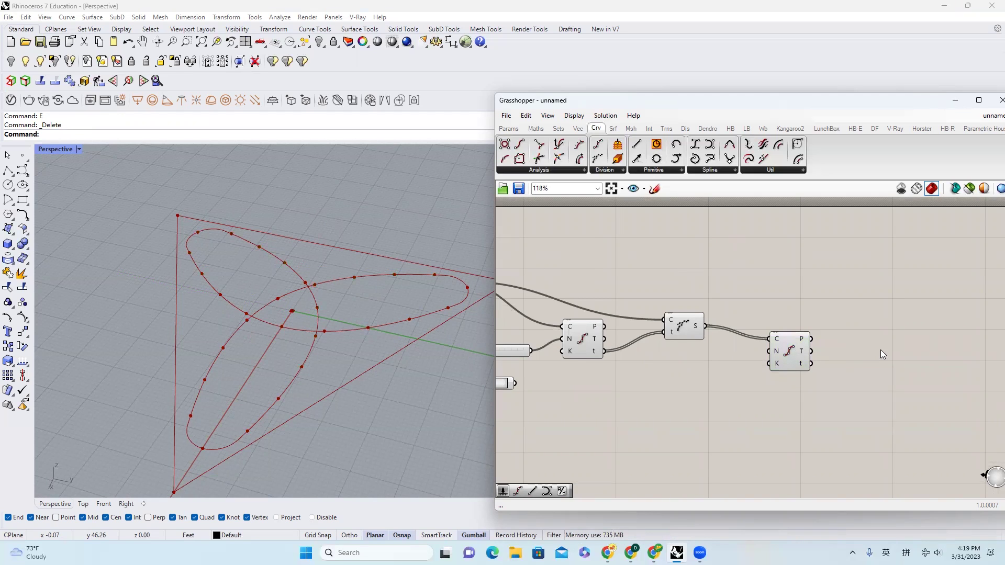
Add a Graph Mapper component and place it below the second Divide Curve
scroll(880, 349, "down", 2)
double_click(897, 367)
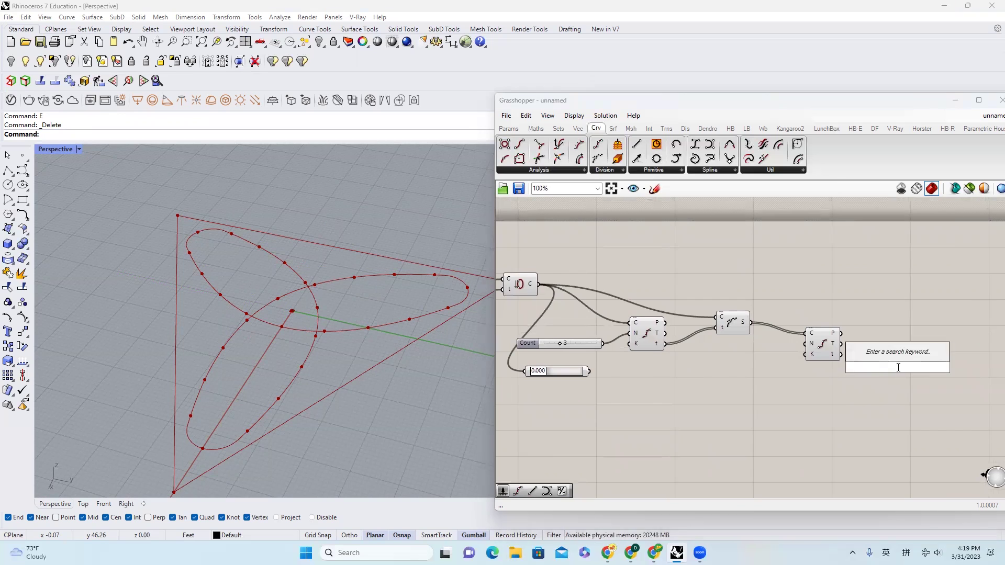
type("gra")
left_click(907, 332)
left_click_drag(899, 369, 881, 414)
right_click_drag(881, 414, 886, 384)
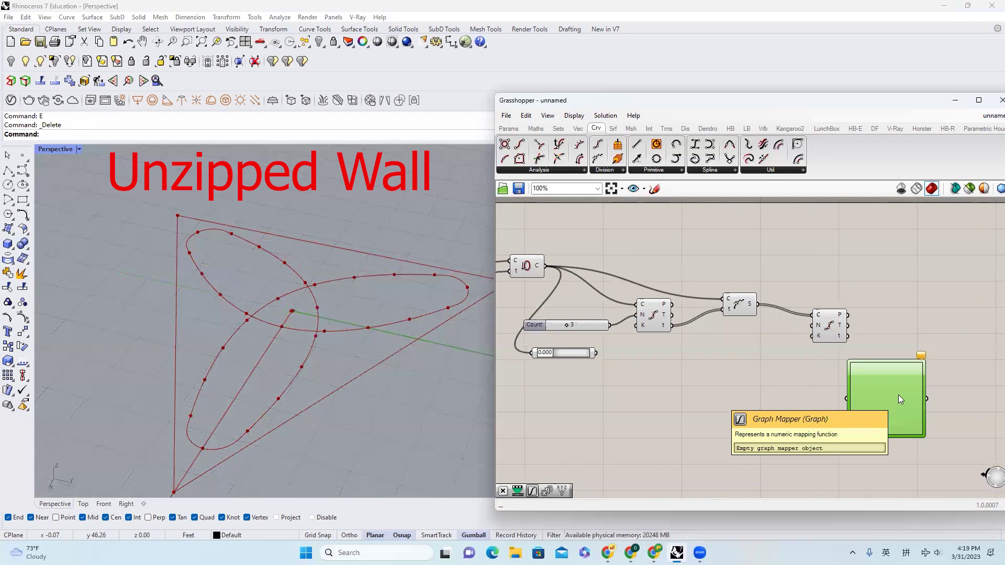
Set the Graph Mapper's graph type to Gaussian
right_click_drag(898, 396, 738, 362)
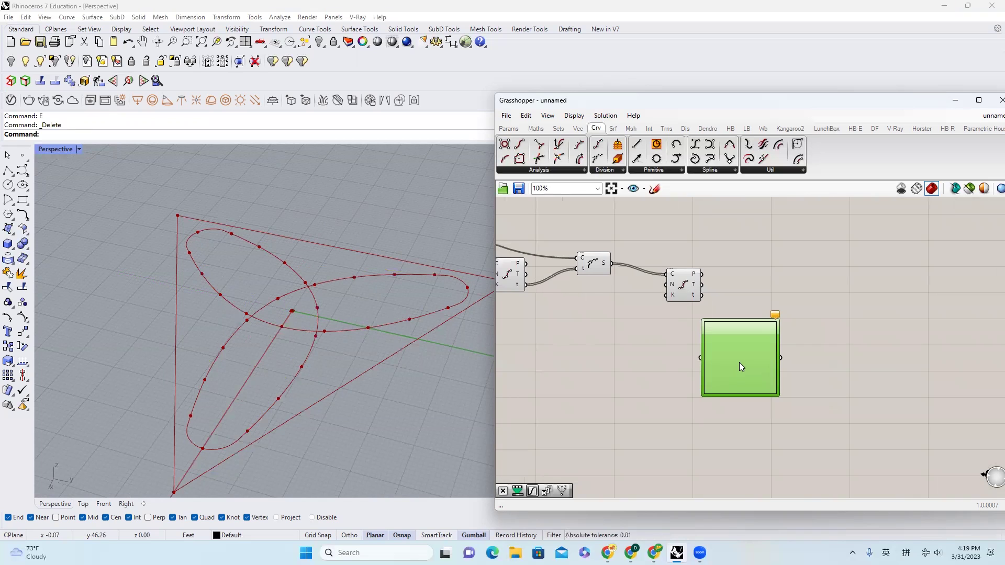
right_click(744, 356)
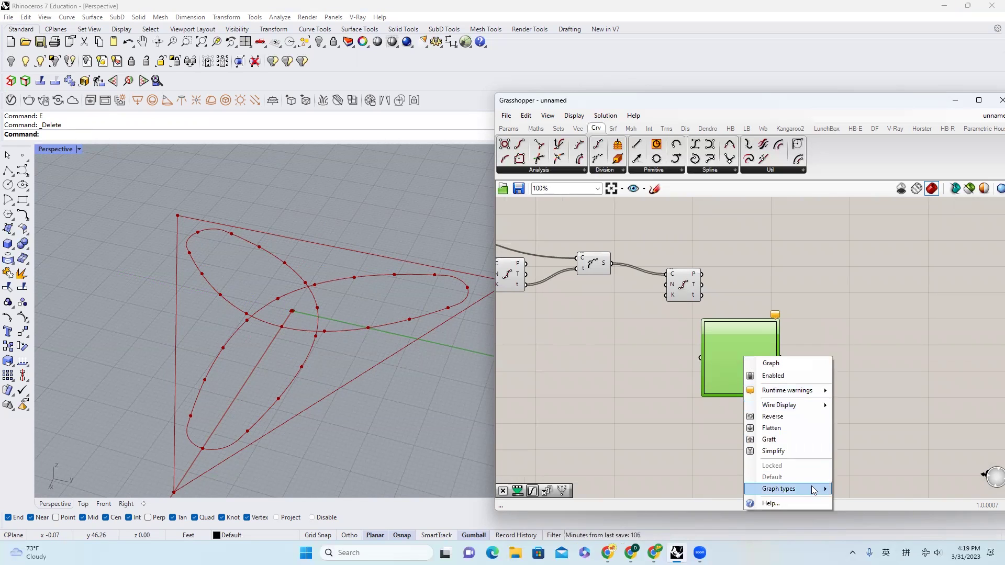
mouse_move(806, 488)
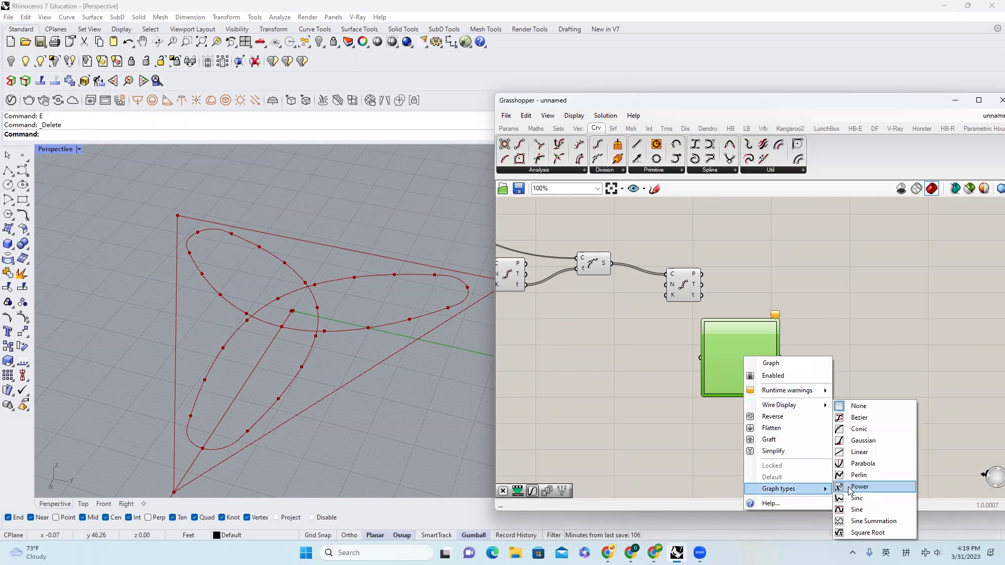
left_click(884, 441)
Bring back the deleted baked curves to examine their raised shape, and remove them again
right_click_drag(282, 310, 274, 266)
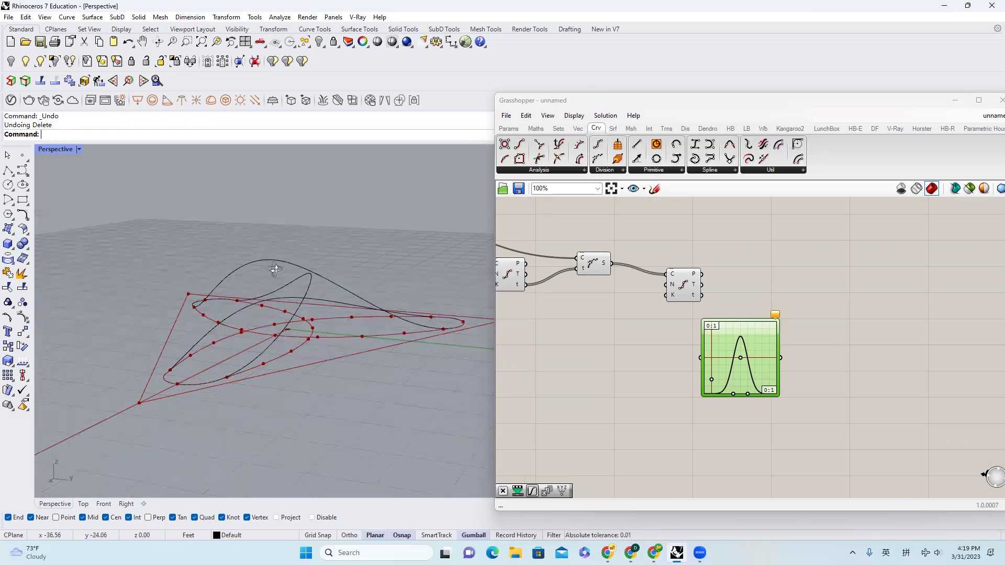
left_click(276, 258)
right_click_drag(314, 233, 336, 210)
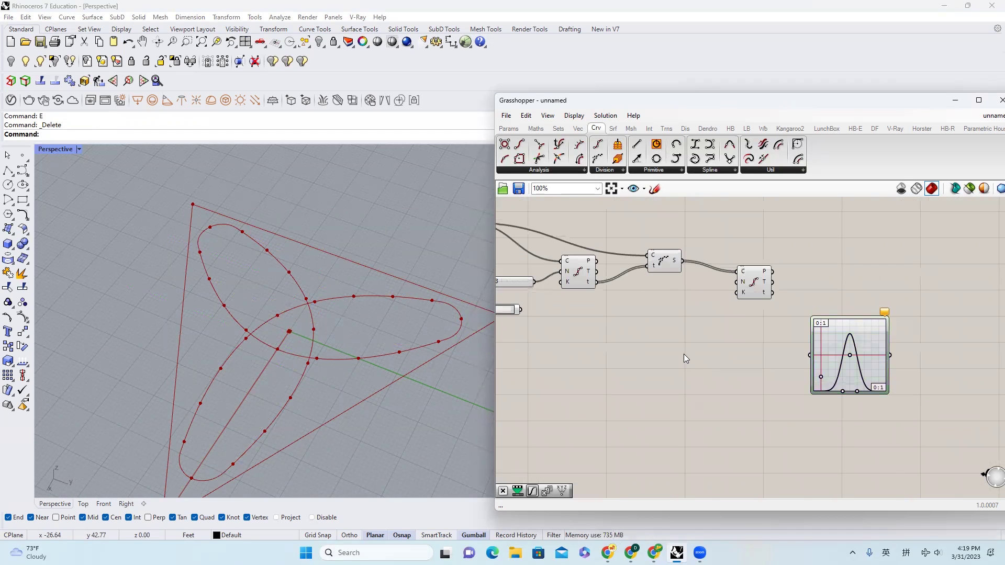
Add a Range component and connect its output to the Graph Mapper's input
double_click(683, 354)
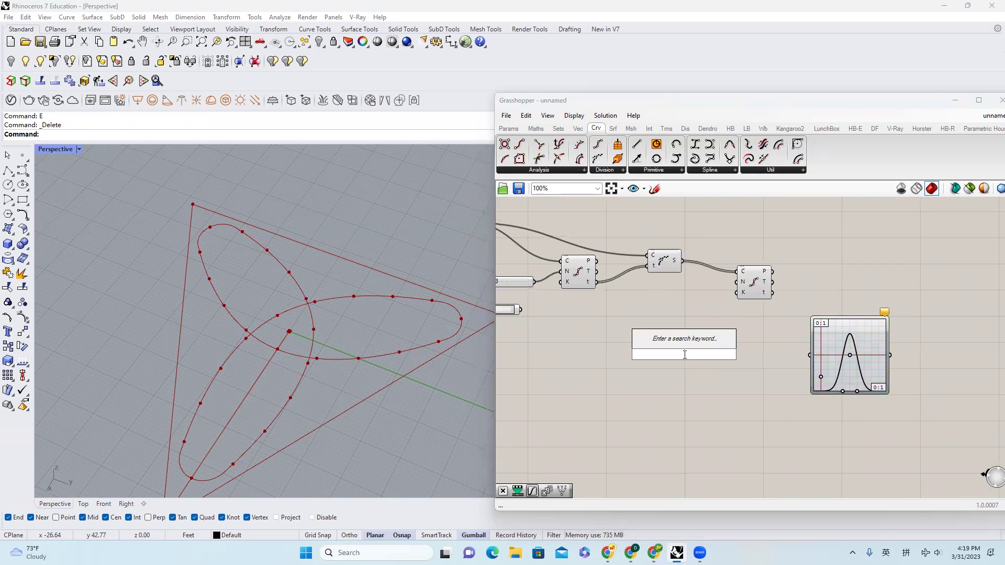
type("range")
key("Return")
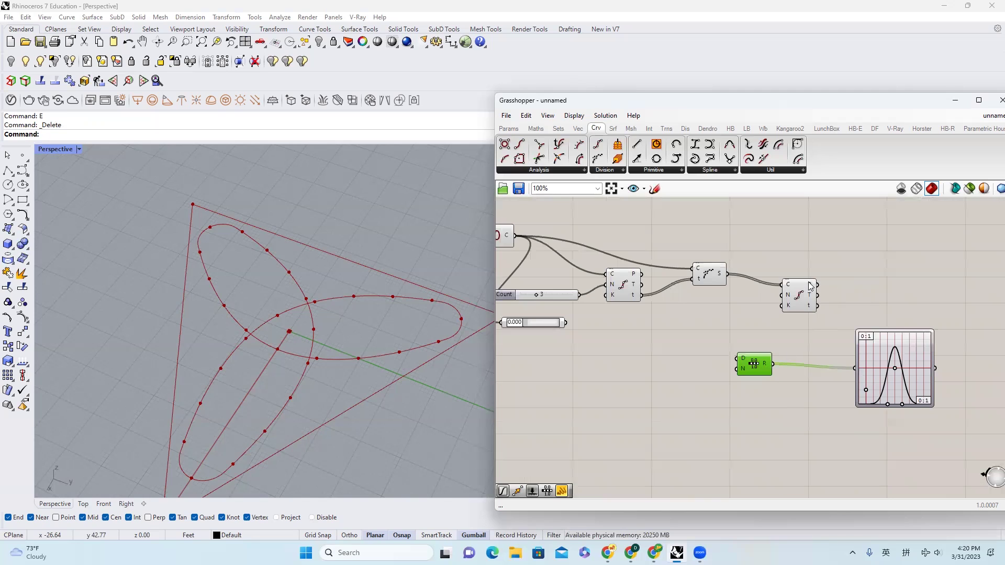
mouse_move(809, 286)
mouse_move(770, 365)
Add a number slider of 10 and connect it to the second Divide Curve's count and the Range's steps
right_click_drag(662, 329, 732, 328)
double_click(732, 328)
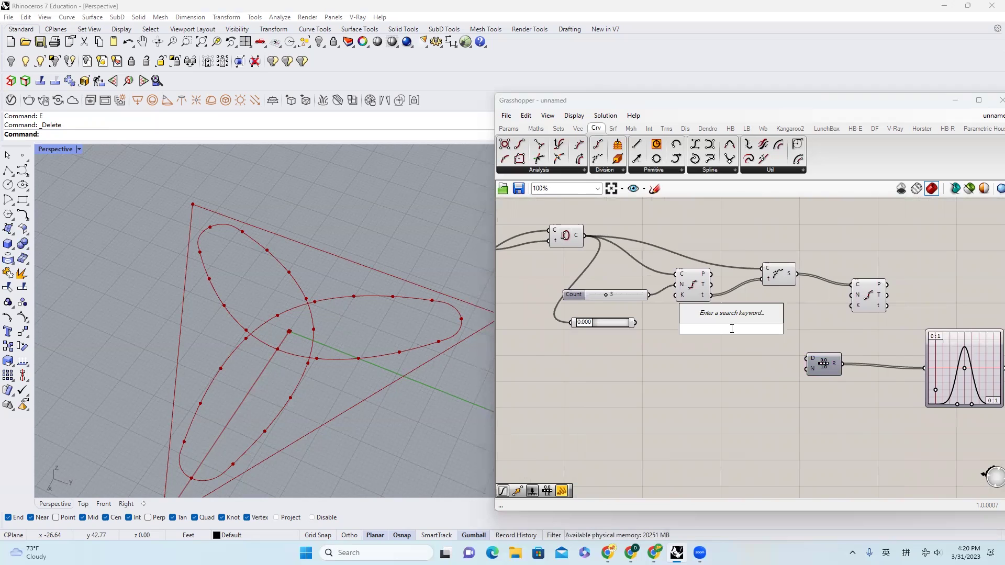
type("10")
key("Return")
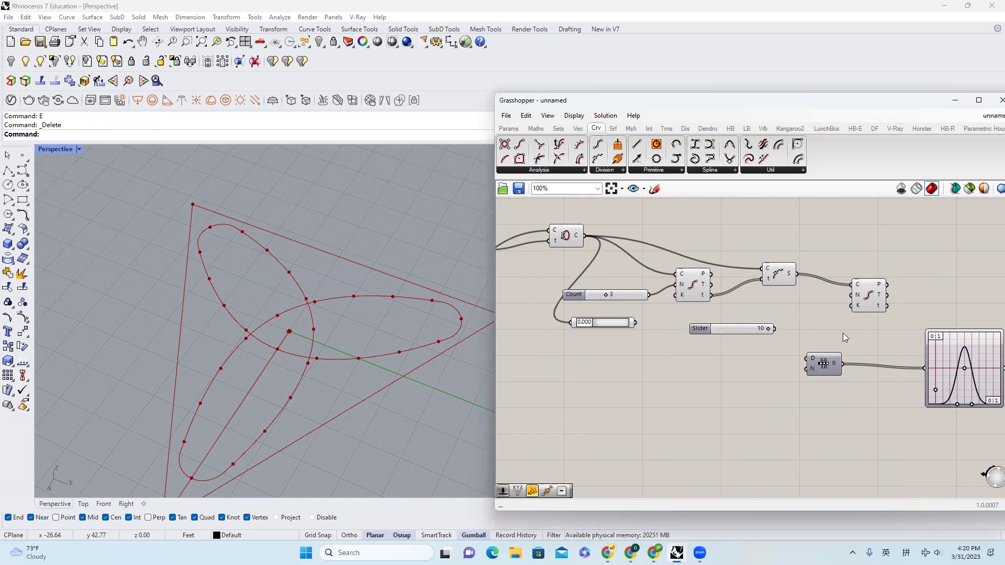
left_click_drag(852, 295, 806, 368)
right_click_drag(798, 353, 635, 352)
Move the Graph Mapper closer to the Range and align the second Divide Curve with Shatter
left_click_drag(820, 355, 777, 361)
left_click_drag(720, 280, 725, 269)
mouse_move(726, 273)
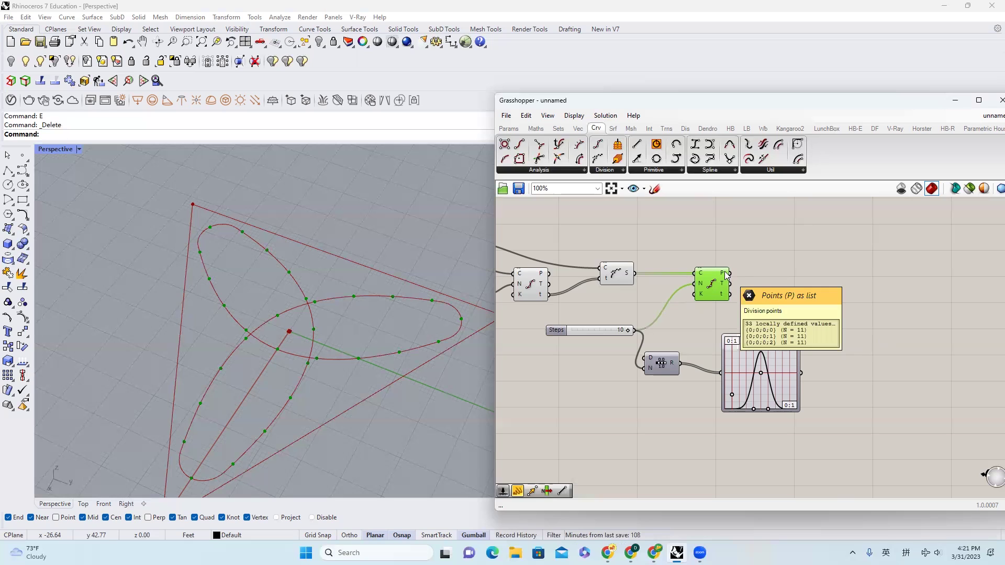
Add a Move component and connect the second Divide Curve's division points to its geometry input
right_click_drag(800, 357, 792, 346)
left_click(786, 357)
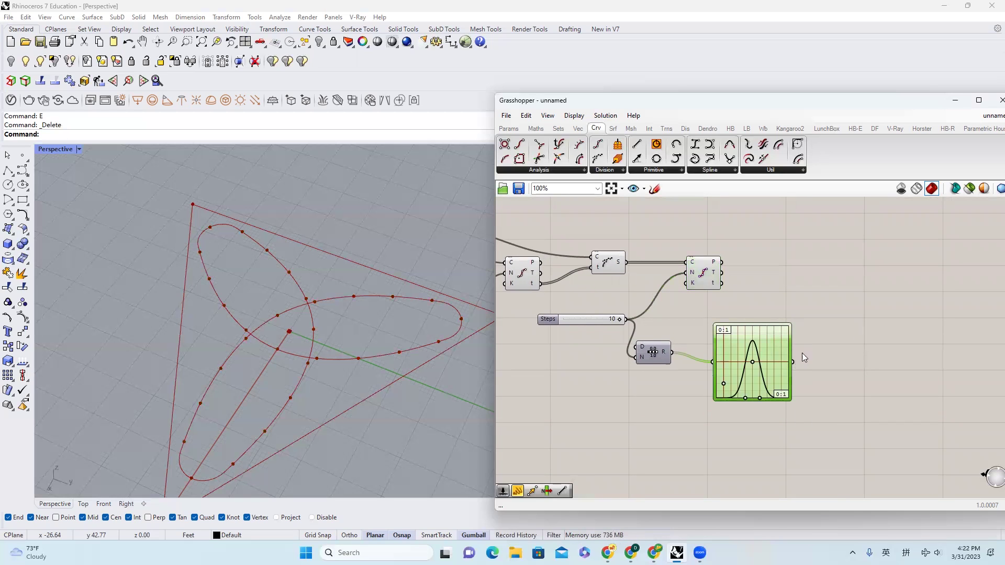
left_click(860, 321)
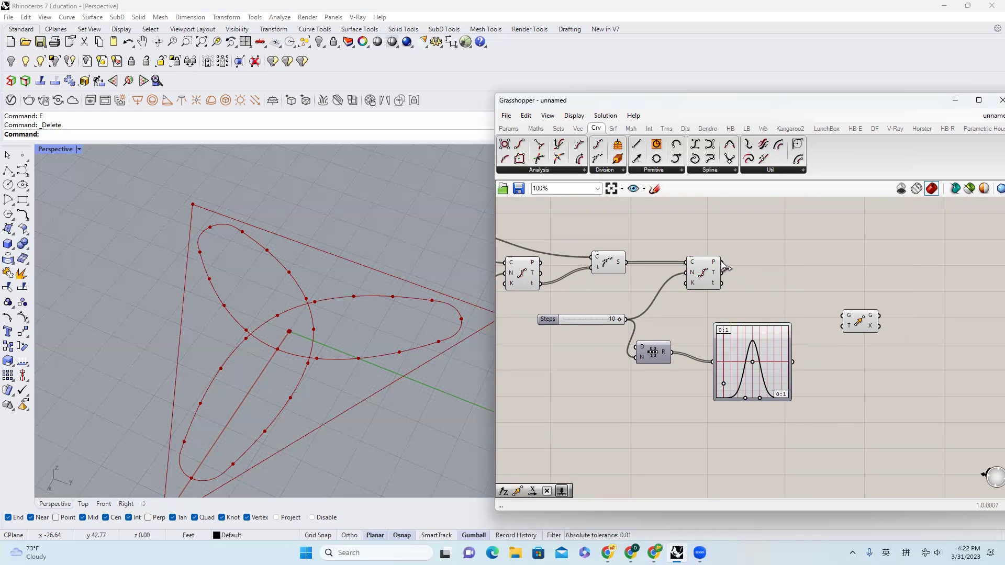
left_click_drag(722, 262, 844, 316)
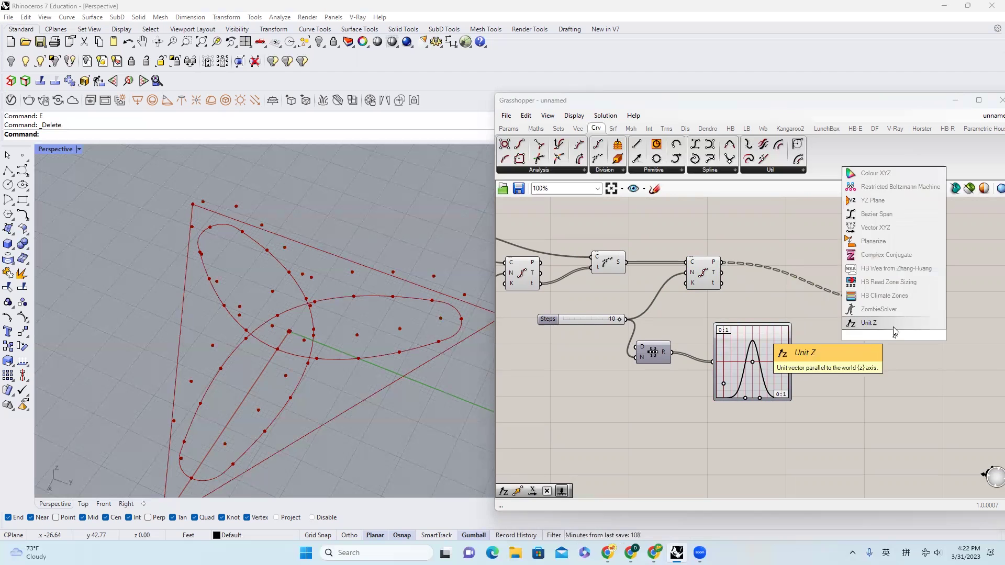
Add a Unit Z component, feed its factor from the Graph Mapper and connect its vector to the Move's motion input
left_click(893, 326)
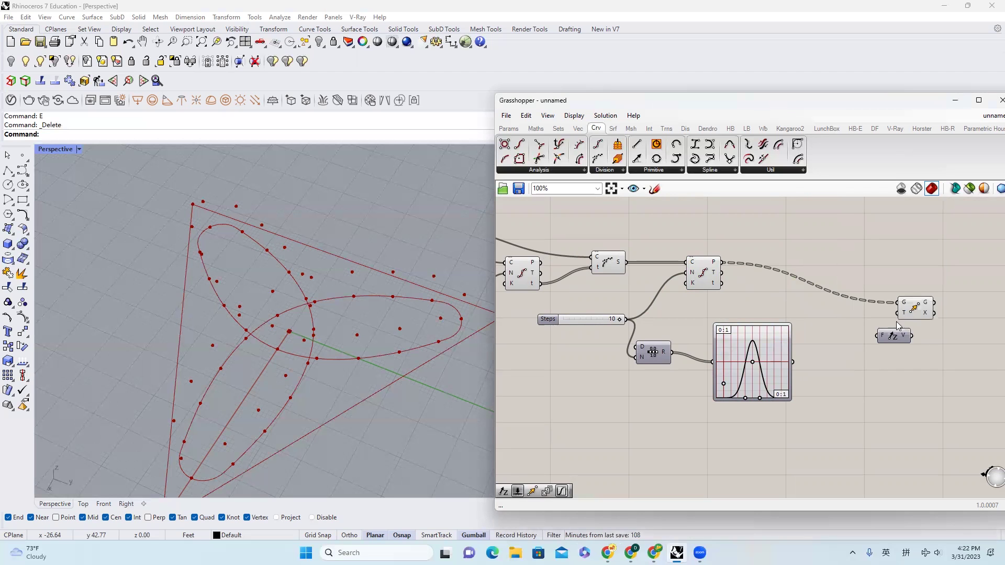
left_click_drag(898, 312, 906, 333)
left_click_drag(793, 362, 877, 336)
Line up the Graph Mapper with its neighbours and shift the Move component farther from Unit Z to free up space
scroll(759, 344, "up", 4)
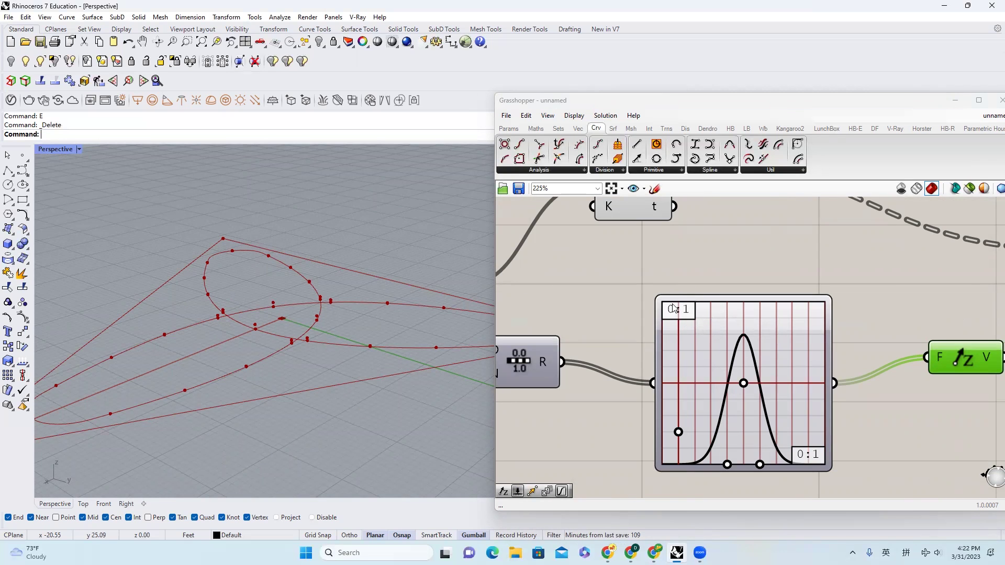
left_click_drag(811, 322, 811, 313)
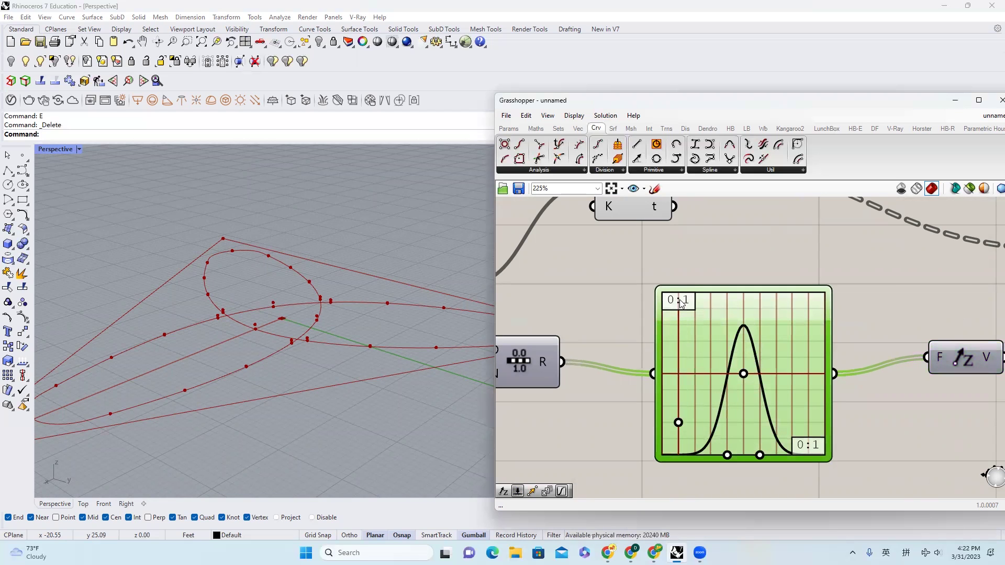
scroll(672, 380, "down", 2)
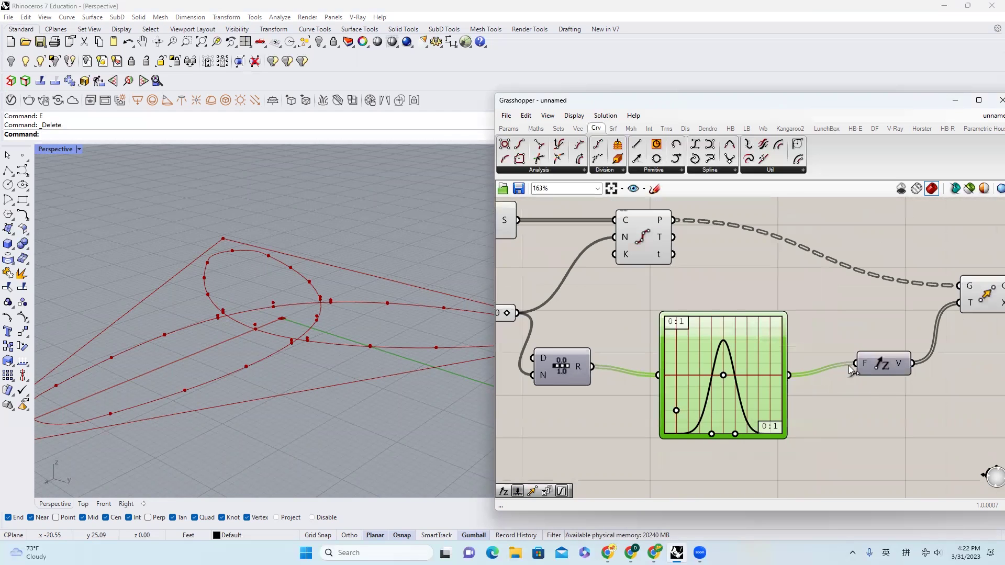
scroll(509, 401, "down", 2)
left_click_drag(861, 330, 893, 325)
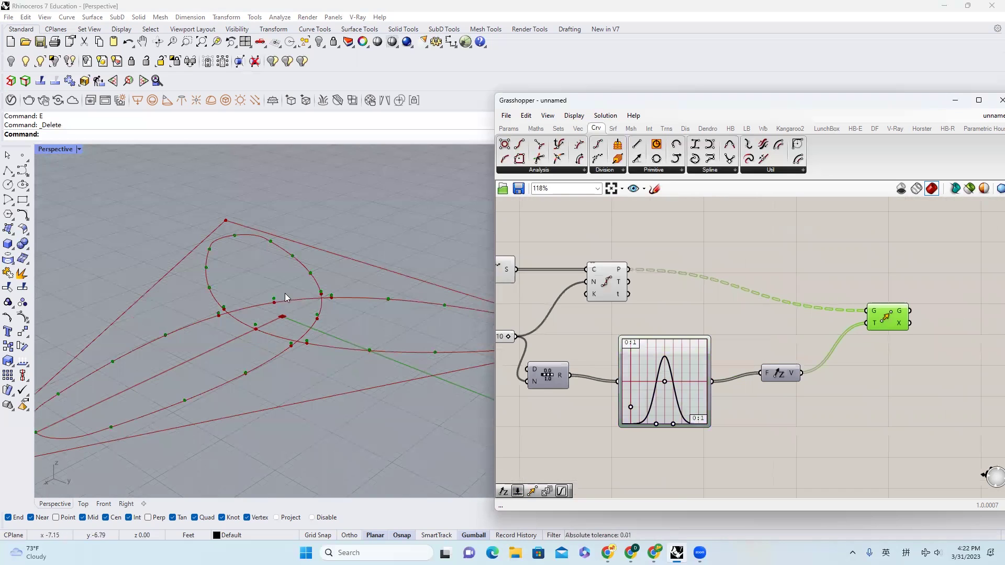
right_click_drag(283, 301, 262, 316)
scroll(270, 308, "down", 4)
Add a Multiplication component and connect the Unit Z vector to its A input
double_click(870, 389)
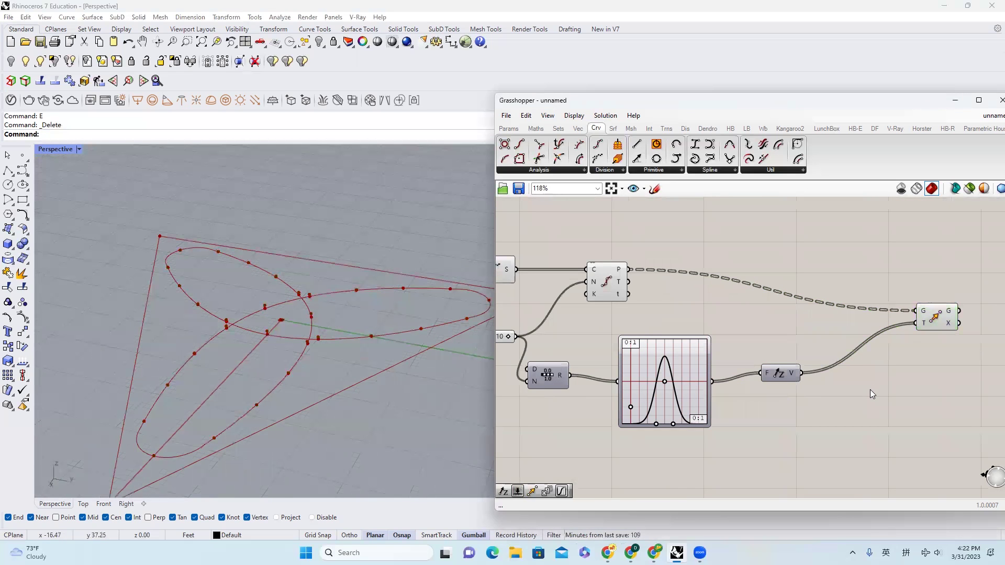
type("mu")
left_click(853, 350)
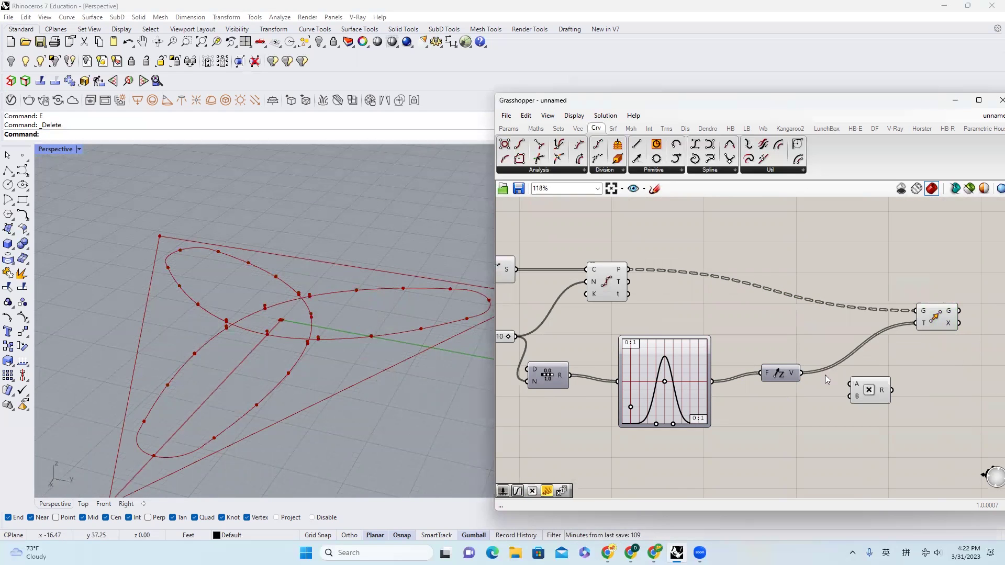
left_click_drag(802, 374, 850, 383)
Add a number slider of 22.22 as the Multiplication's B input and connect the result to the Move's motion input
double_click(794, 413)
type("2")
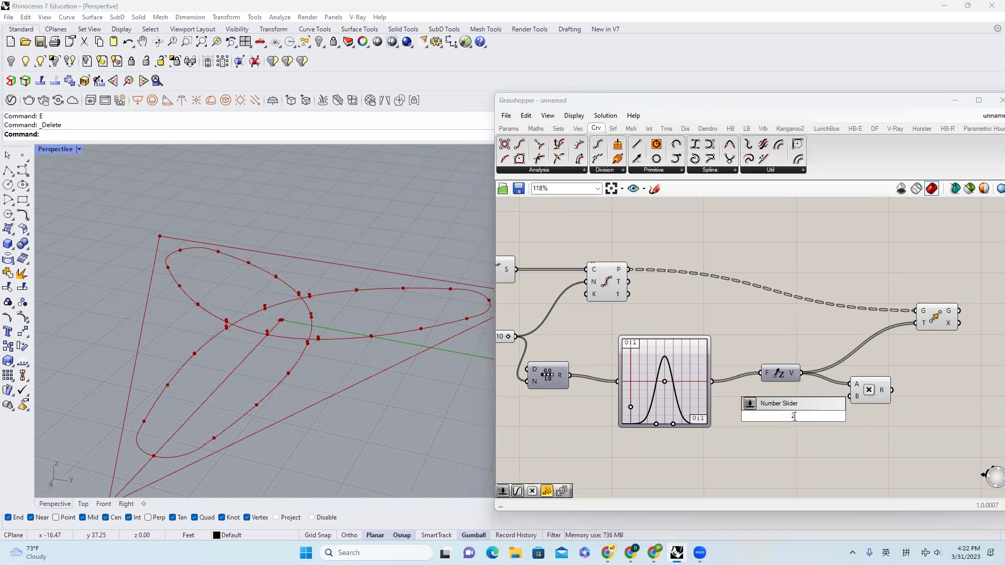
type("2.22")
key("Return")
left_click_drag(843, 416, 914, 323)
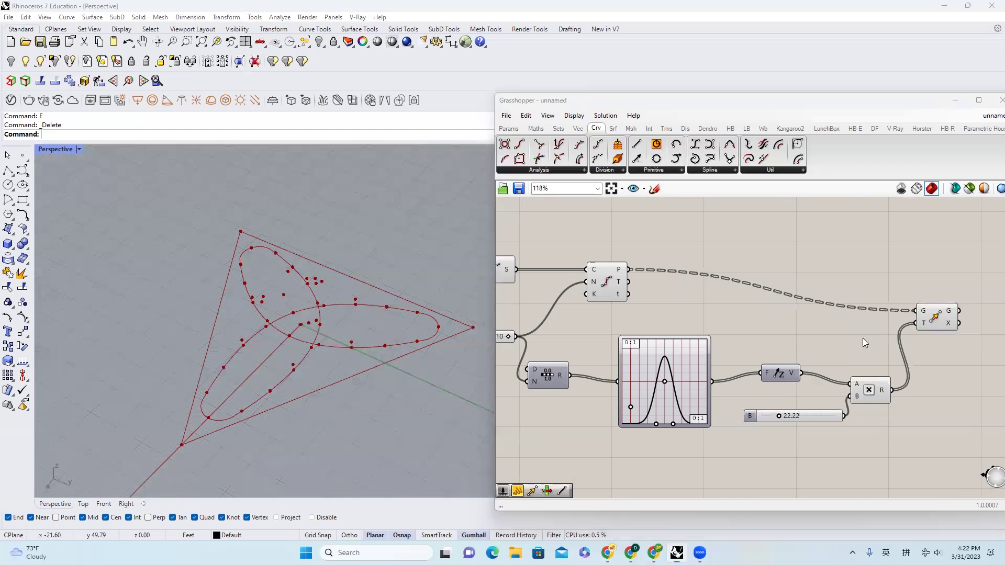
Add an Interpolate curve component and connect the moved points to its vertices input
right_click_drag(908, 308, 761, 310)
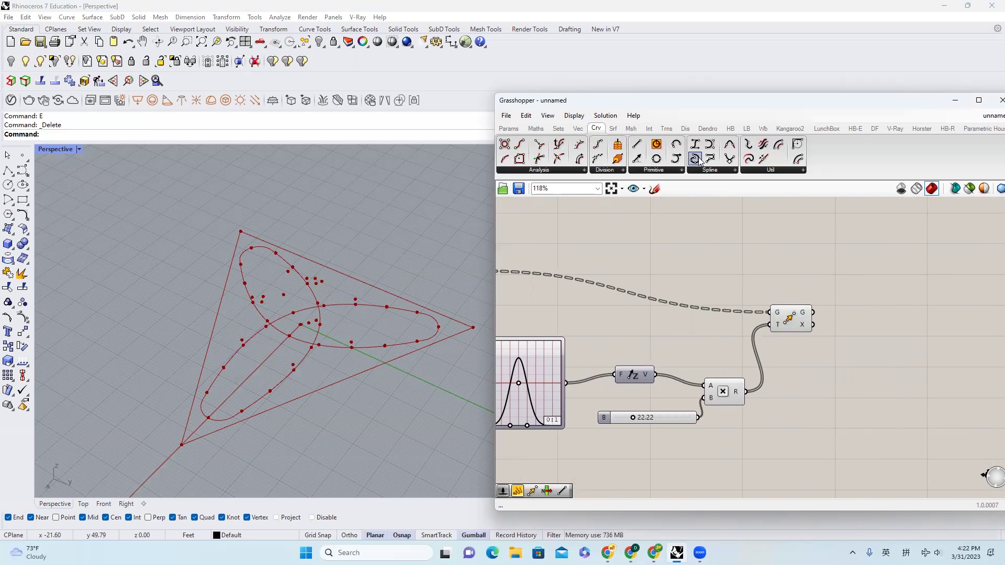
left_click_drag(699, 160, 813, 312)
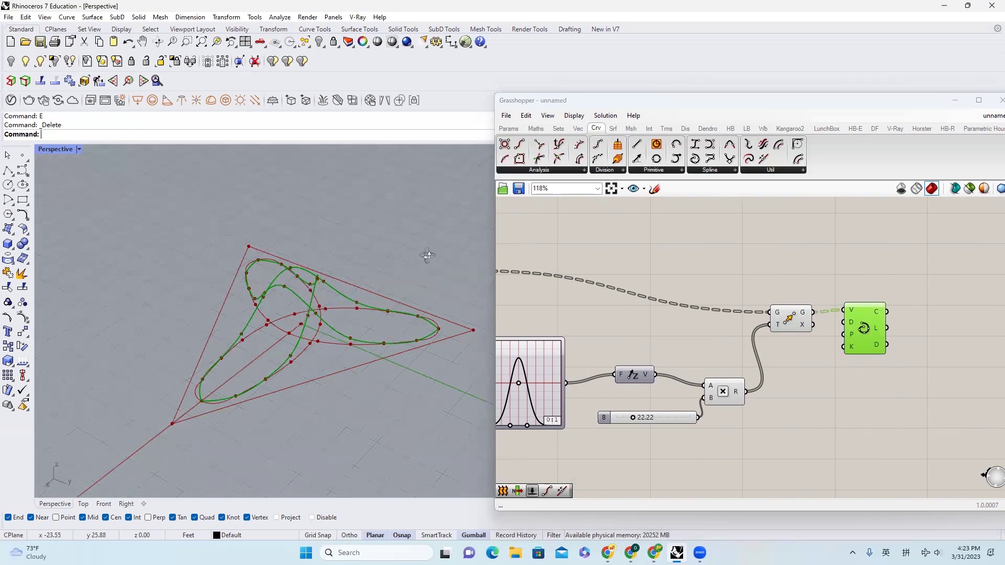
right_click_drag(427, 256, 373, 239)
scroll(330, 277, "up", 5)
scroll(375, 240, "down", 6)
Restore the deleted baked curves in the Perspective view and compare them with the graph-mapped interpolated curves
key("ctrl+z")
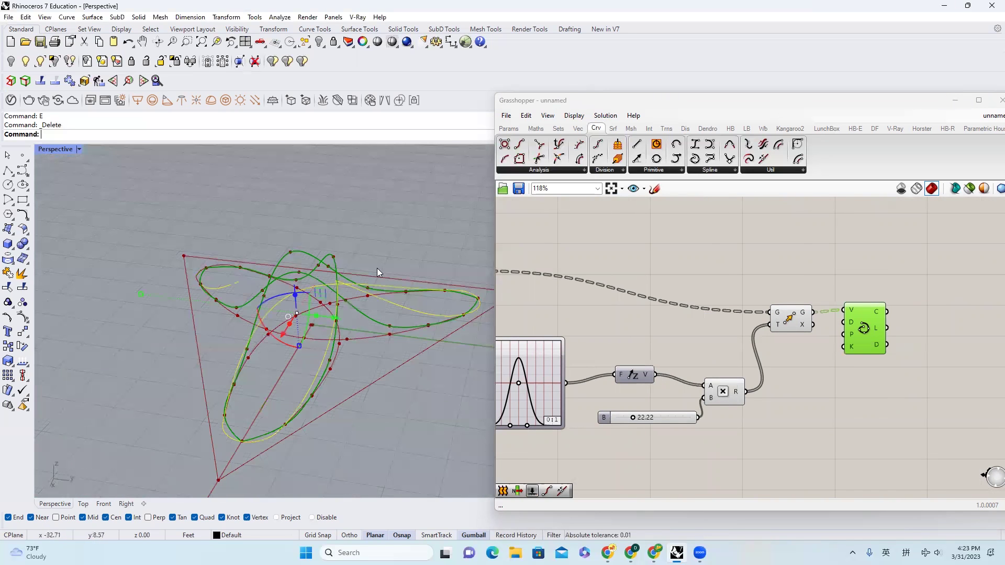
right_click_drag(388, 294, 241, 250)
scroll(344, 288, "up", 3)
left_click(343, 283)
left_click(343, 281)
left_click(242, 251)
left_click(266, 284)
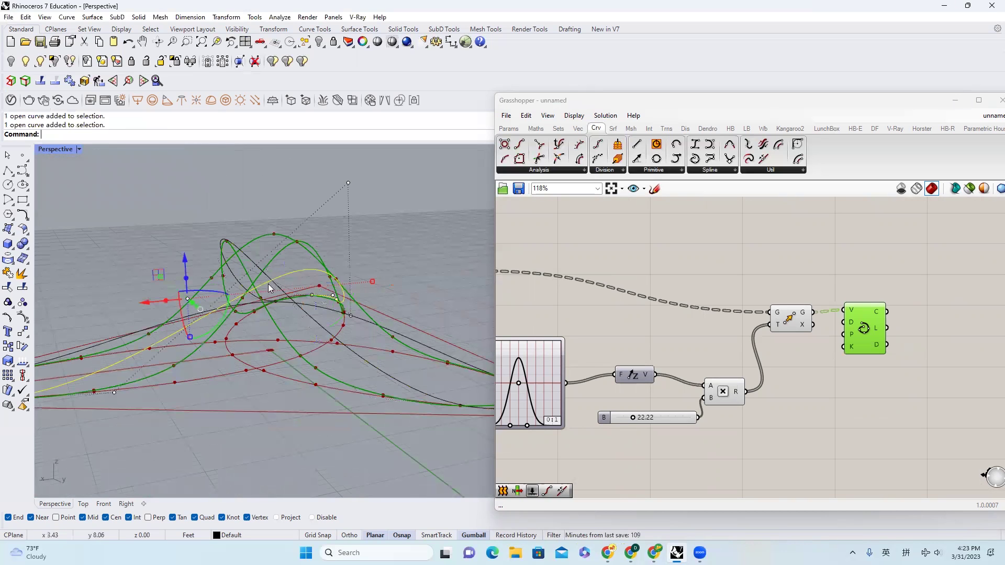
right_click_drag(268, 285, 382, 295)
right_click_drag(343, 322, 398, 330)
Select the three restored baked curves and hide them
right_click_drag(292, 269, 370, 355)
left_click(369, 355)
left_click_drag(370, 355, 297, 254)
middle_click(303, 261)
left_click(276, 254)
Examine the data structure of the Move component's geometry and motion inputs
scroll(770, 300, "down", 1)
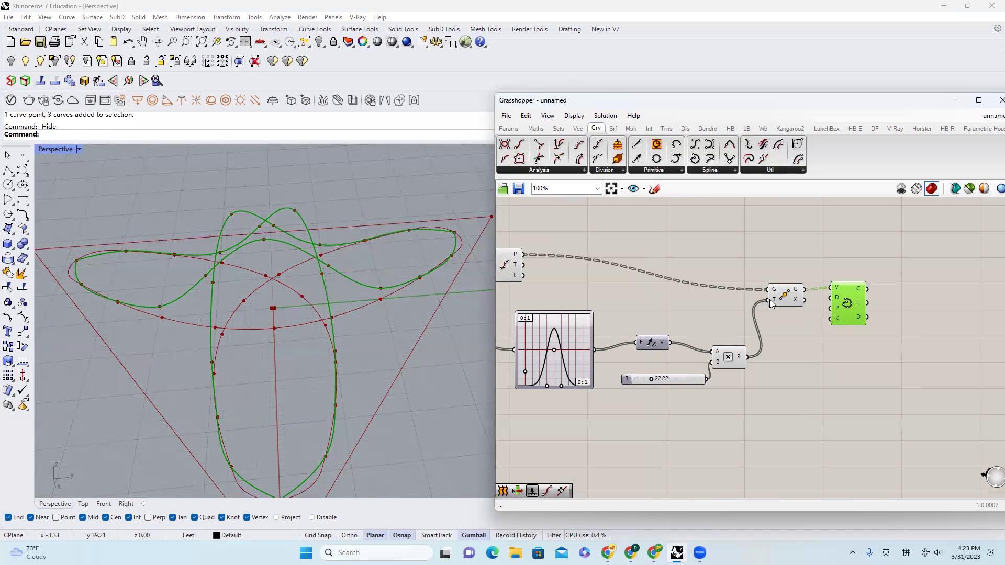
mouse_move(770, 304)
left_click(775, 268)
mouse_move(774, 294)
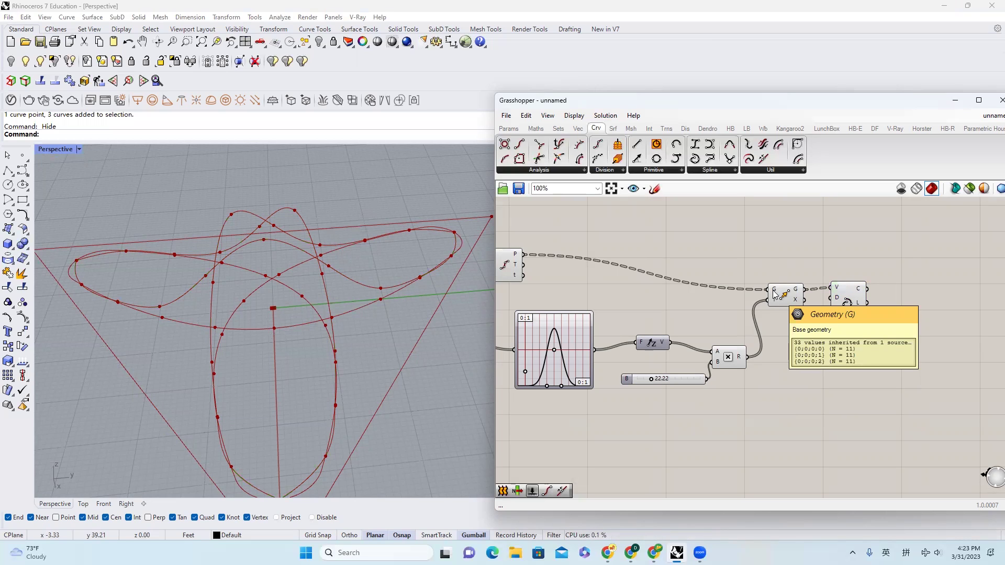
scroll(774, 293, "up", 2)
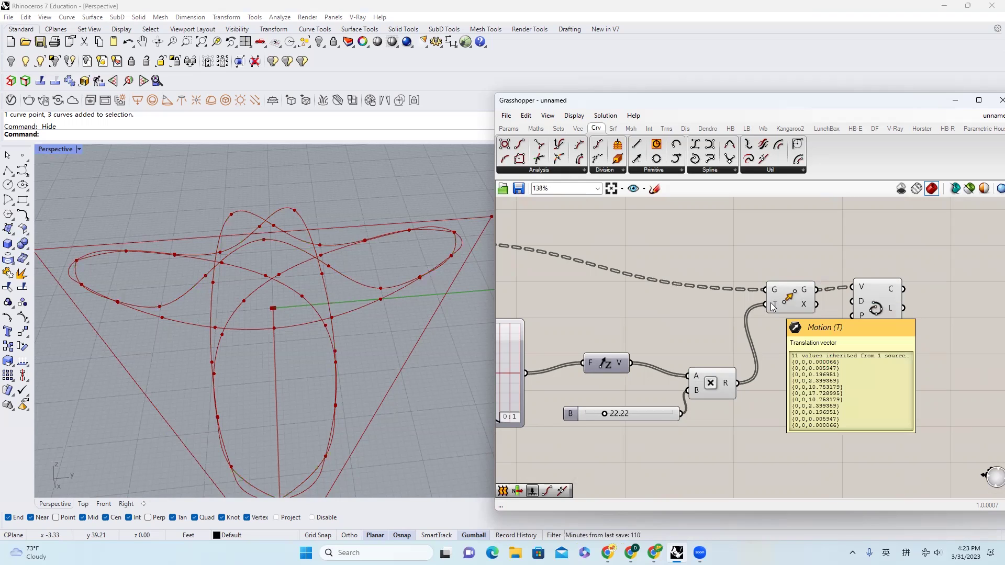
scroll(853, 330, "down", 3)
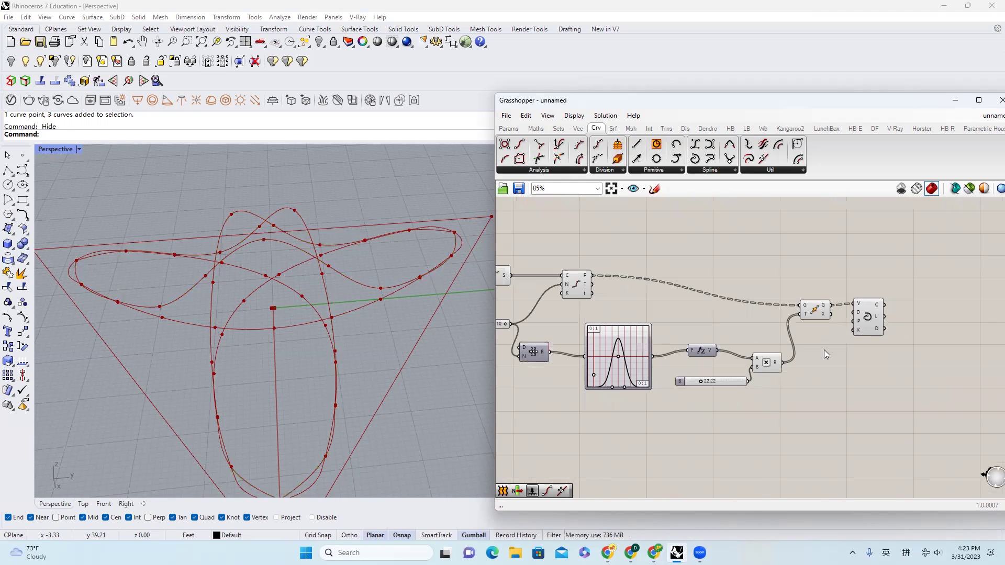
Move the multiplier slider away from the Multiplication and add a Series component below it
left_click(736, 383)
scroll(745, 408, "up", 2)
double_click(790, 414)
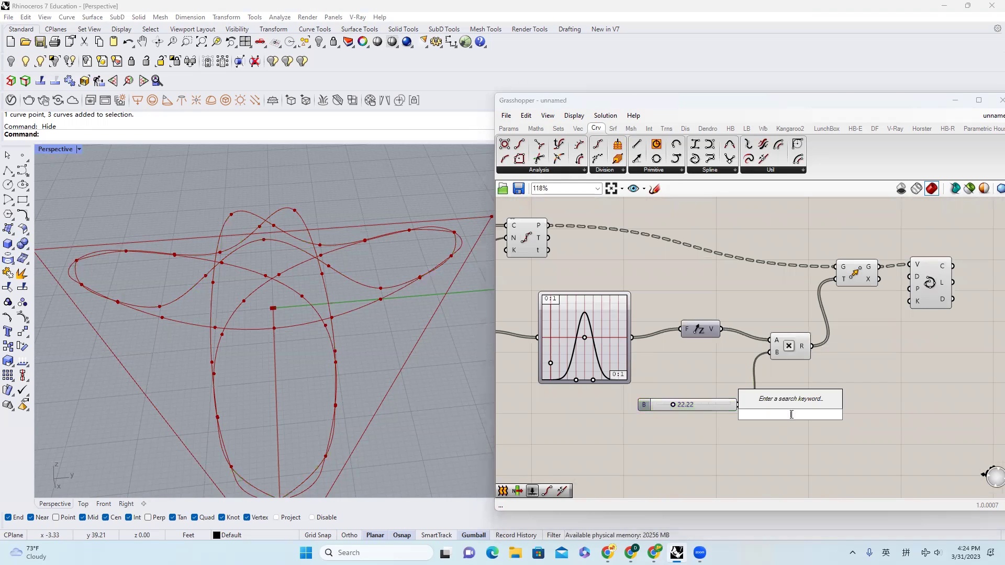
type("series")
key("Return")
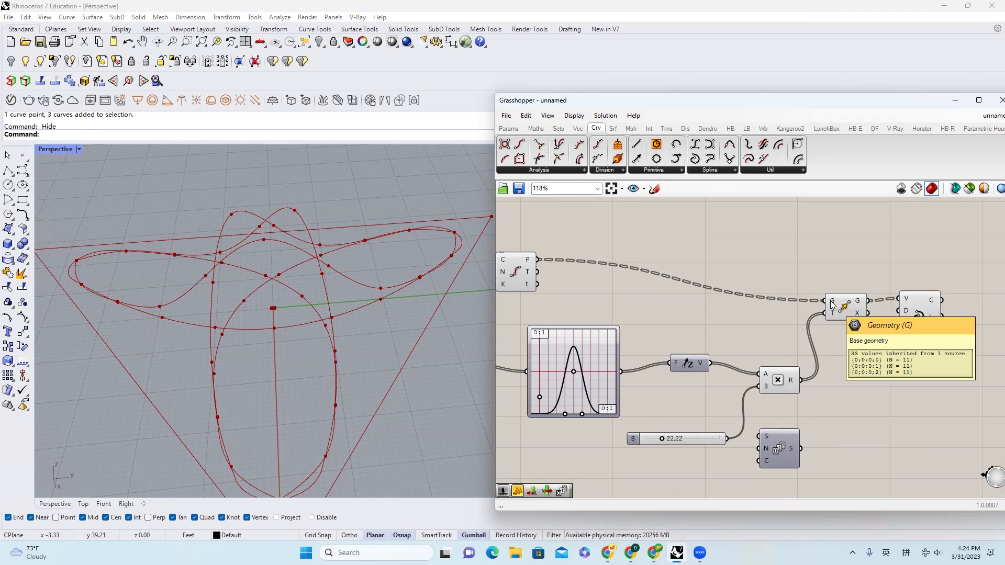
Take the Series component to the start of the definition, connect an upstream value to its input, and place it back near the Graph Mapper
scroll(893, 314, "down", 5)
scroll(893, 314, "down", 2)
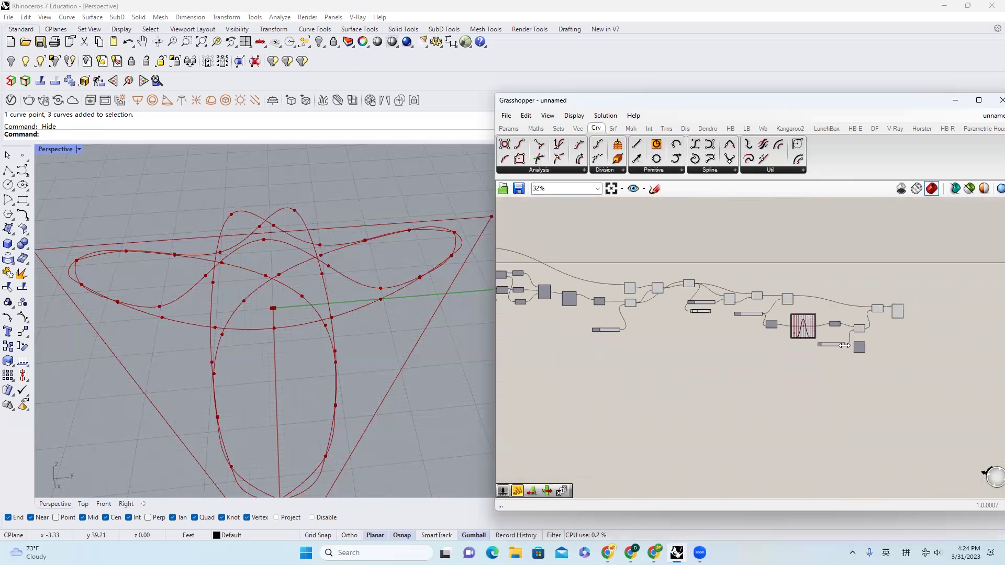
scroll(859, 350, "down", 1)
left_click_drag(860, 346, 567, 330)
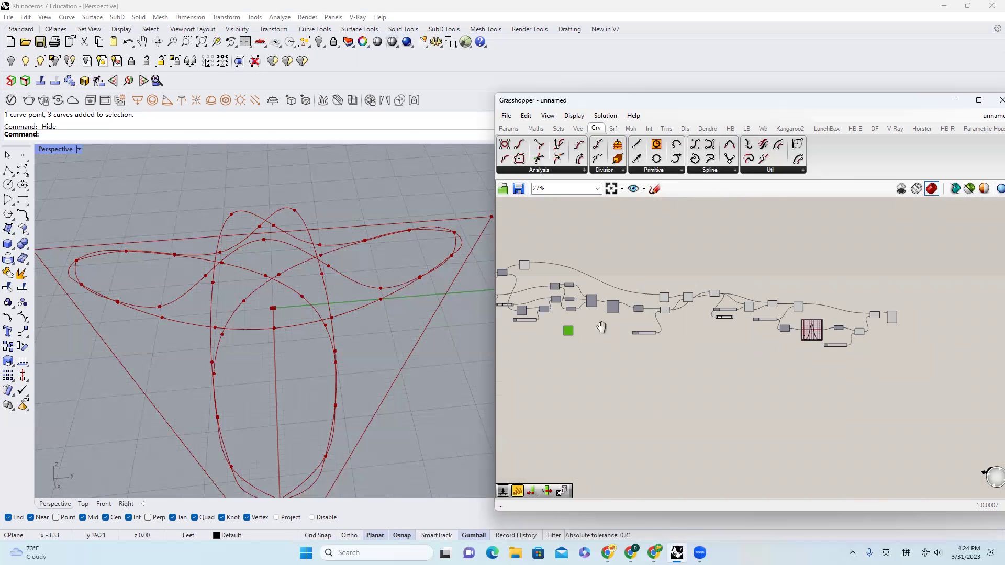
right_click_drag(601, 328, 770, 343)
scroll(676, 300, "up", 3)
scroll(676, 300, "up", 2)
left_click_drag(549, 321, 832, 417)
scroll(833, 420, "down", 2)
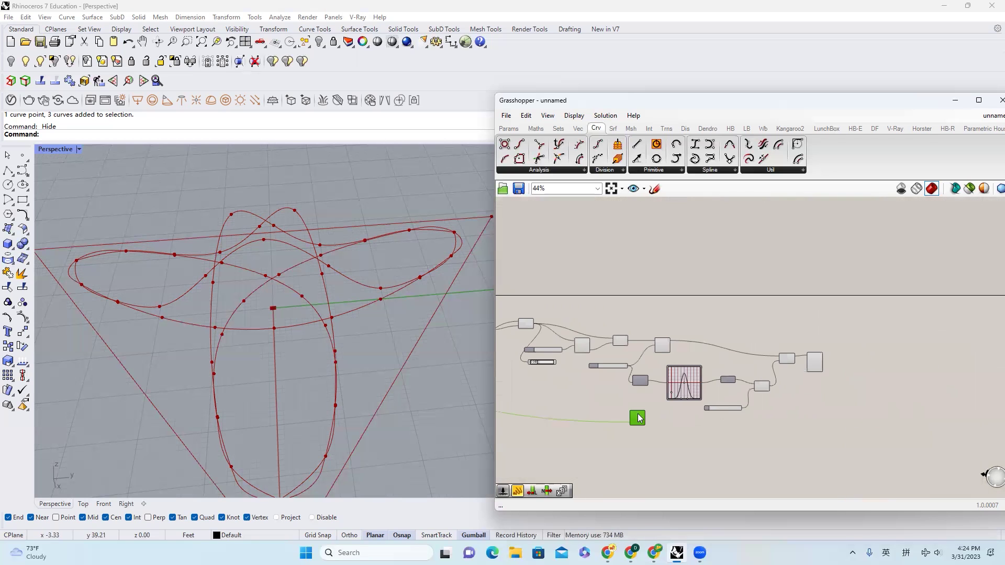
Add a number slider set to 1 and connect it to the Series component's start input
scroll(765, 399, "up", 5)
mouse_move(779, 426)
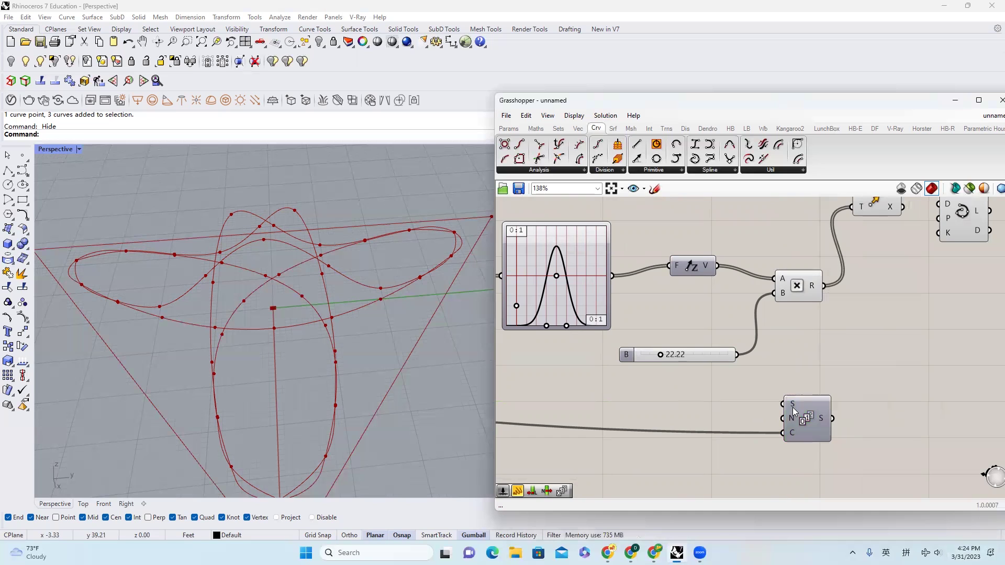
double_click(699, 391)
type("1")
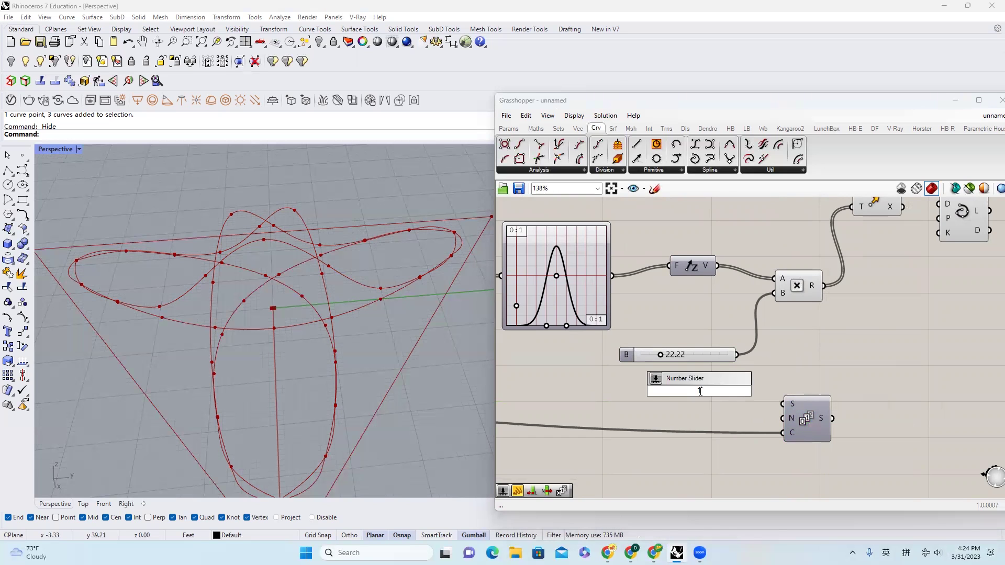
key("Return")
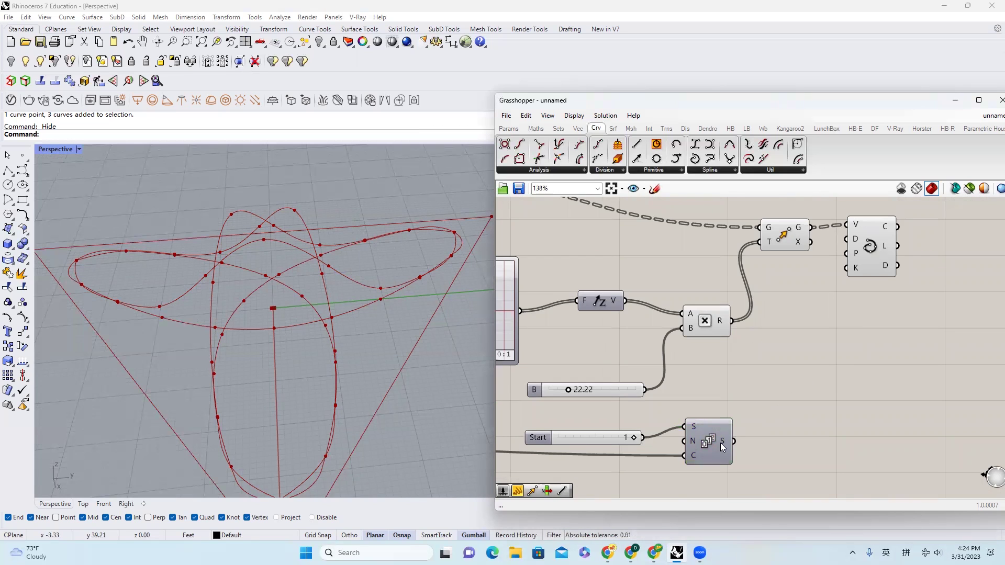
Feed the Series output into the Multiplication's B input in place of the slider, and graft that input
mouse_move(721, 443)
left_click_drag(726, 440, 682, 328)
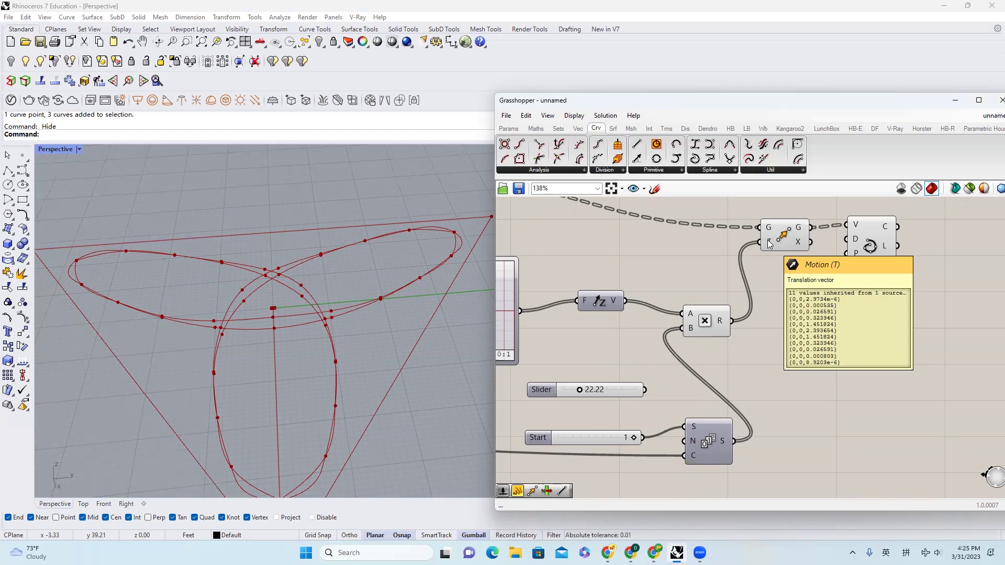
right_click(690, 330)
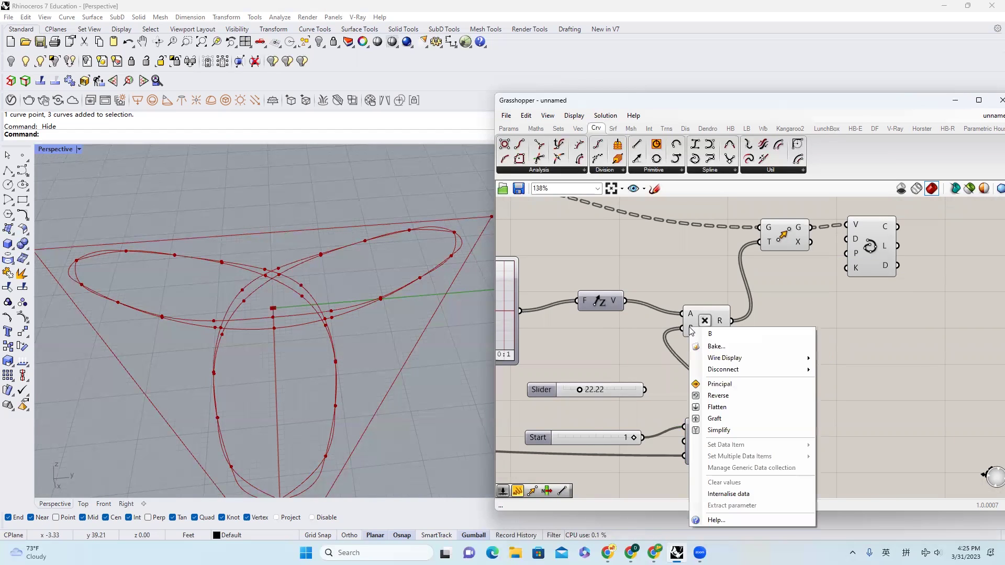
left_click(732, 415)
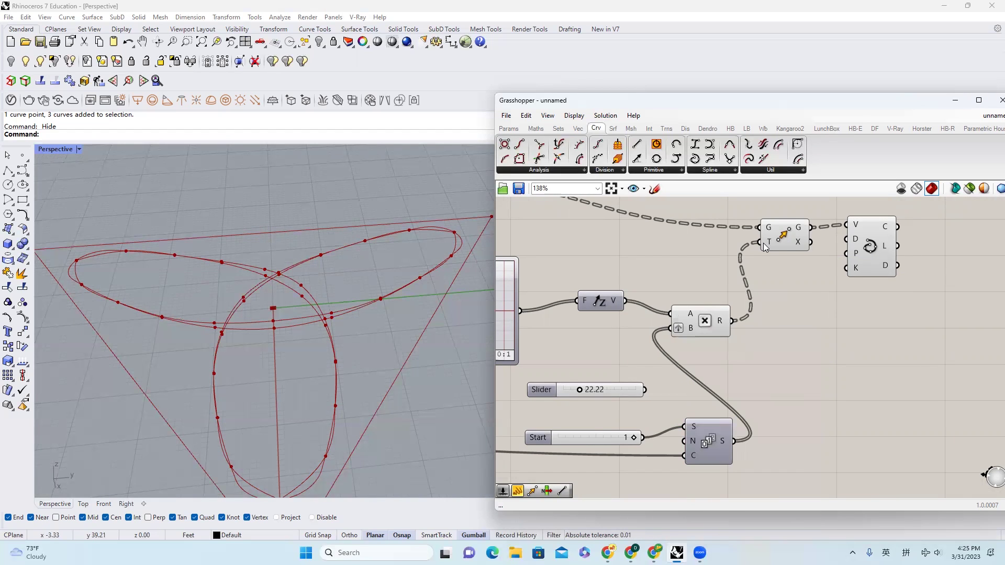
mouse_move(765, 247)
Connect the freed slider to the Series step input and set it to 14.27
left_click_drag(638, 390, 684, 440)
scroll(419, 340, "down", 2)
right_click_drag(415, 347, 387, 341)
scroll(578, 381, "up", 2)
left_click_drag(578, 380, 572, 382)
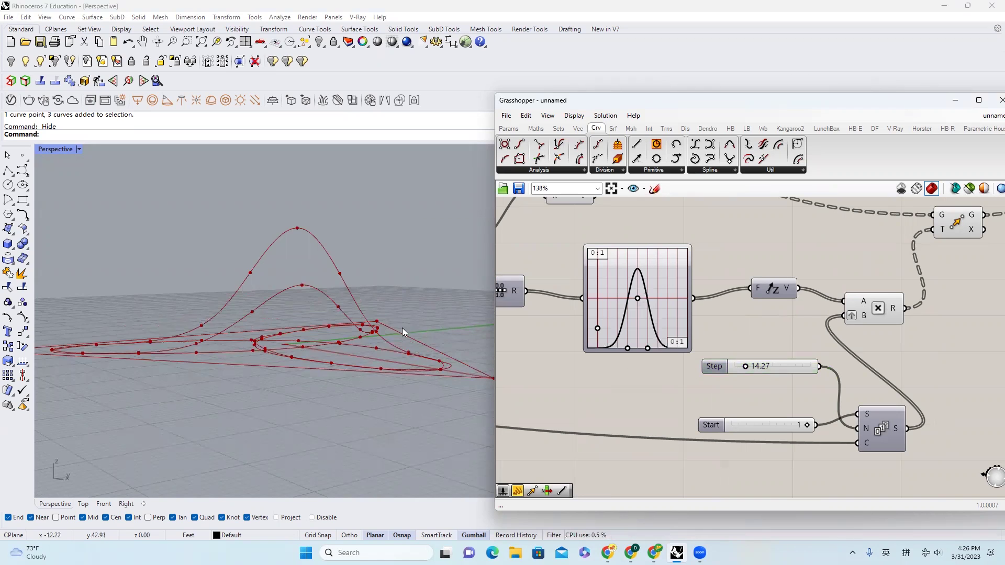
right_click_drag(401, 327, 424, 328)
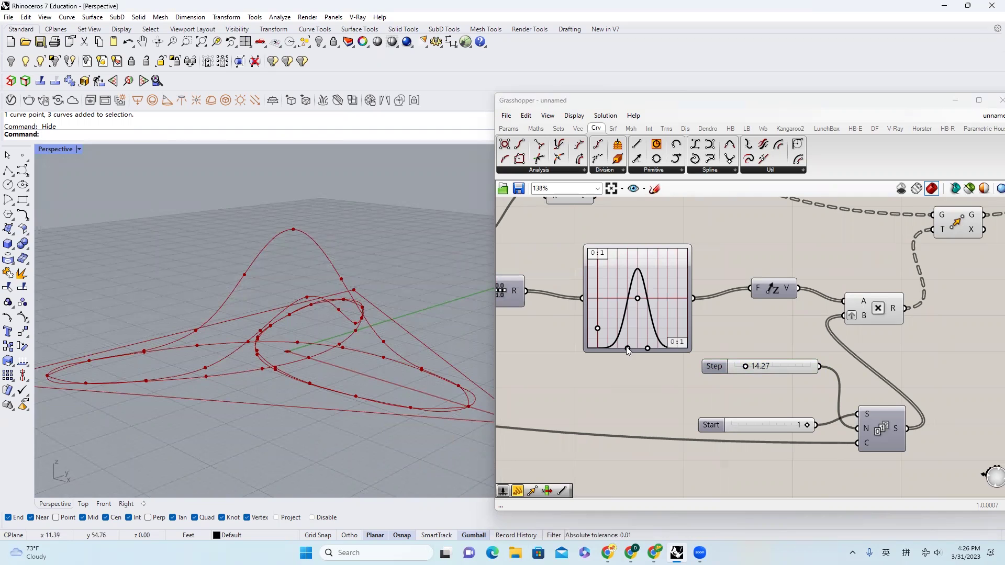
Widen and lower the Gaussian curve in the Graph Mapper slightly, undoing the first handle adjustment
left_click_drag(627, 347, 622, 347)
key("ctrl+z")
mouse_move(435, 334)
right_mouse_down()
mouse_move(413, 352)
mouse_move(421, 343)
right_mouse_up()
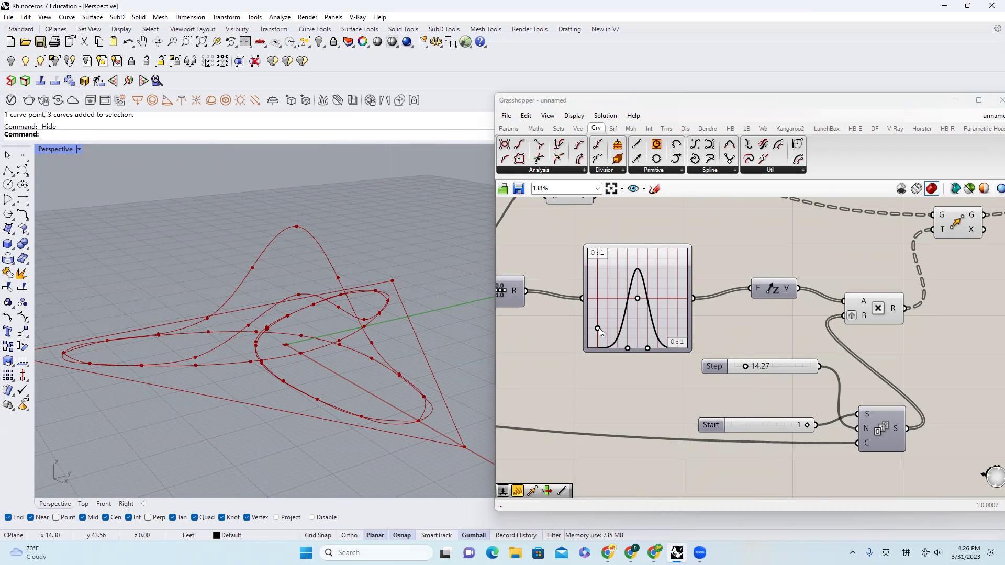
left_click_drag(598, 328, 624, 348)
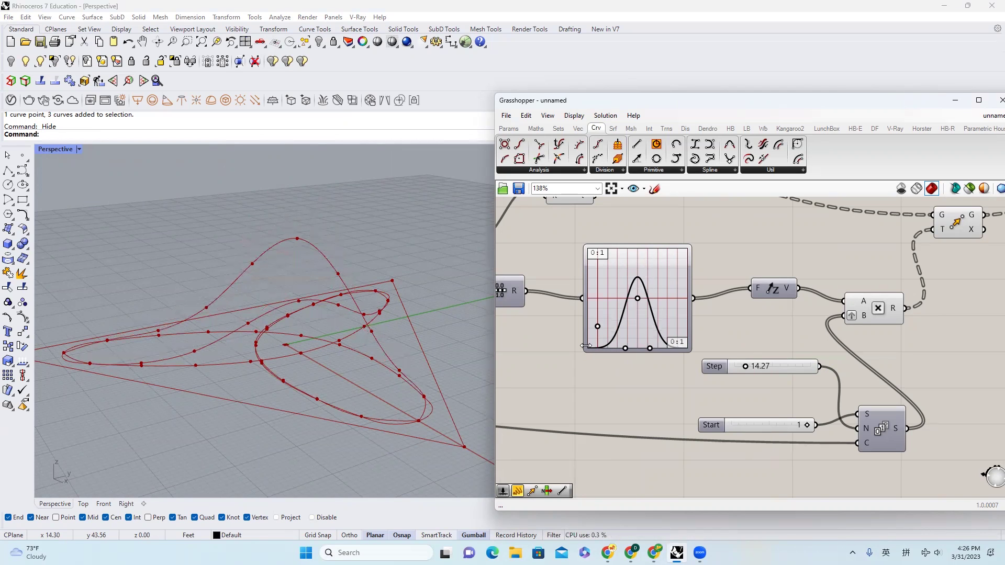
left_click(394, 365)
scroll(394, 365, "up", 3)
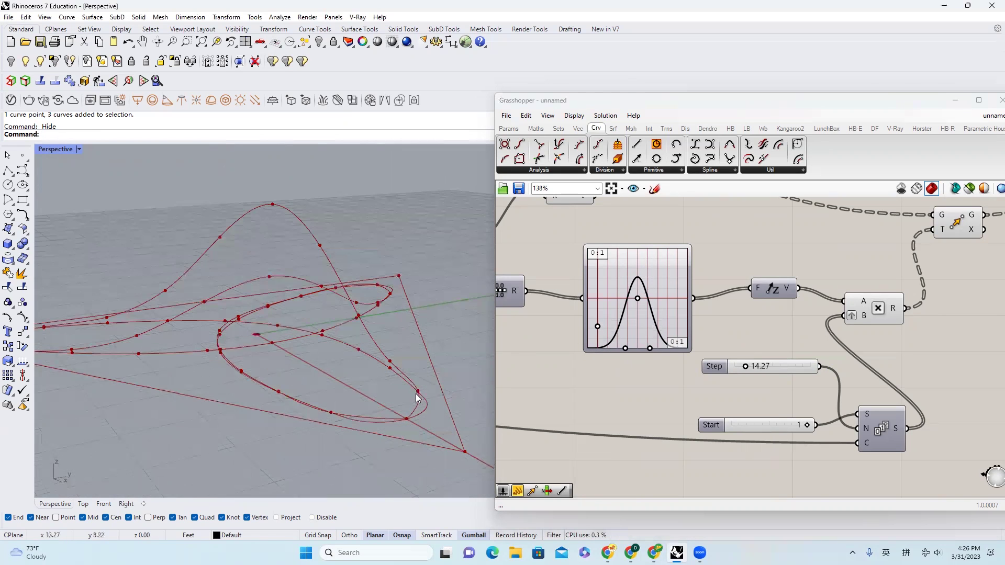
Select the components upstream of Move and turn off their preview
scroll(422, 370, "down", 5)
scroll(796, 302, "down", 3)
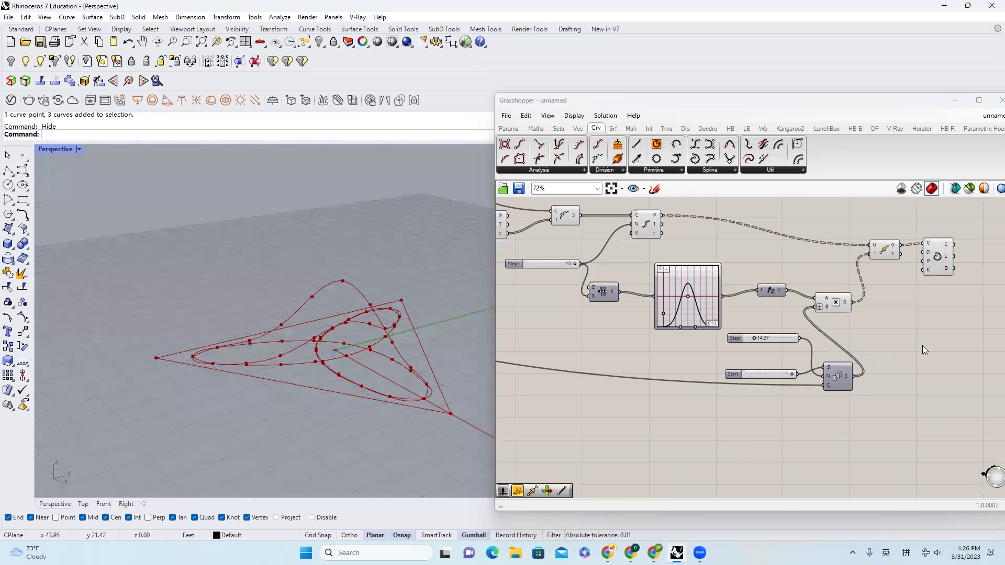
scroll(922, 350, "down", 4)
left_click_drag(921, 382, 498, 253)
middle_click(610, 289)
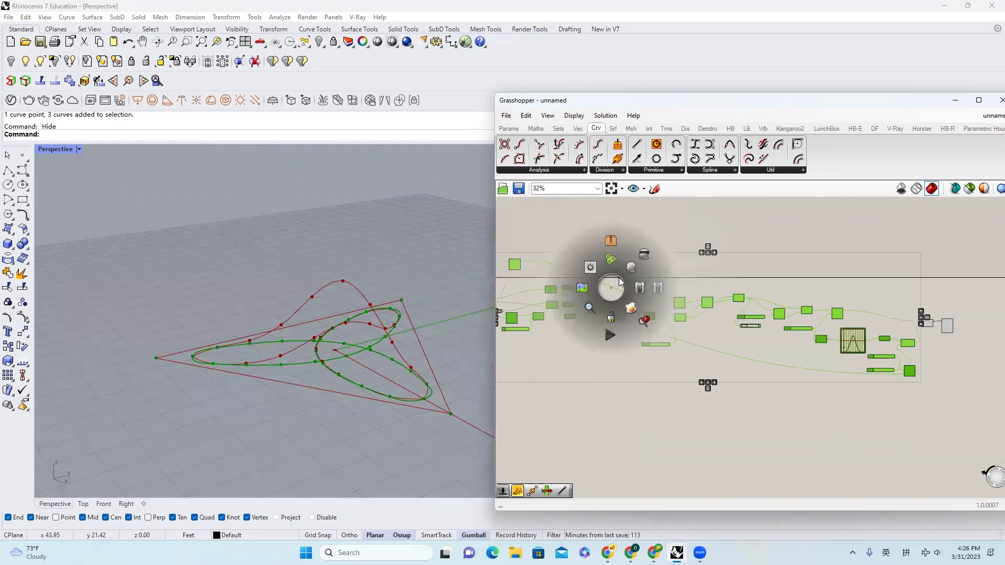
scroll(610, 288, "down", 1)
left_click(639, 254)
right_click_drag(391, 350, 462, 424)
scroll(472, 426, "up", 10)
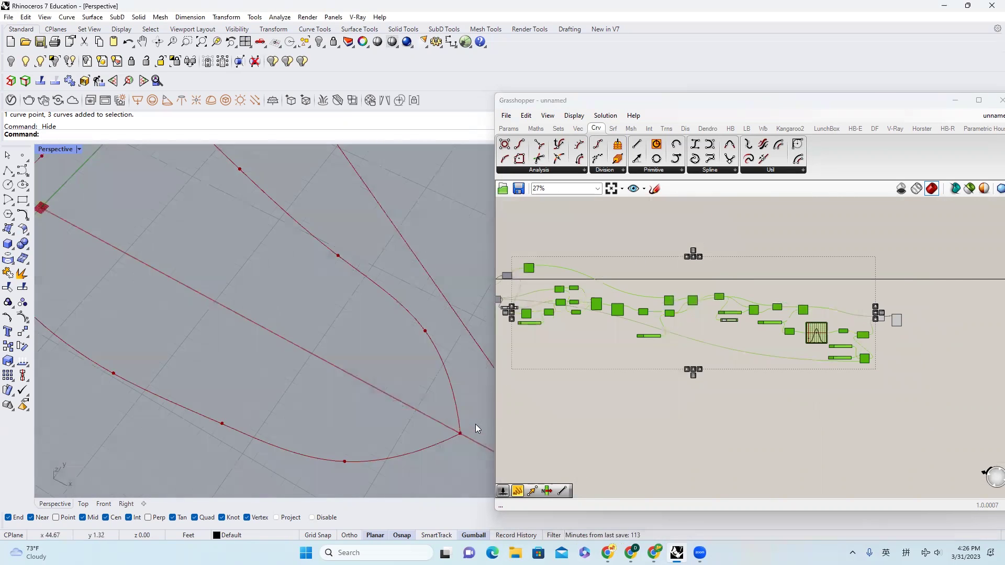
scroll(461, 424, "up", 3)
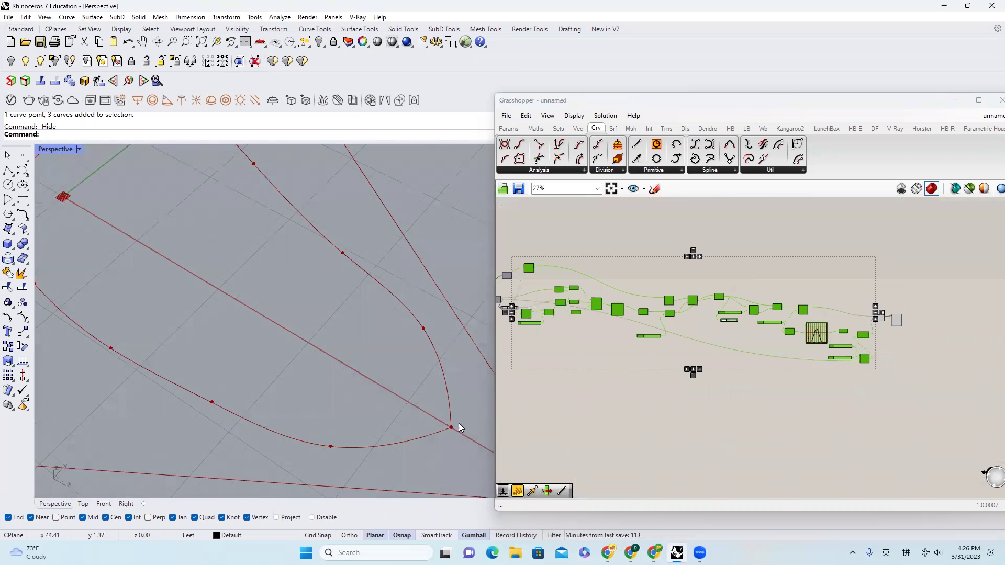
left_click(844, 286)
Add a number slider set to 40 and use it instead of the 10 slider for the second curve division and the Range steps
scroll(743, 319, "up", 3)
scroll(463, 396, "down", 8)
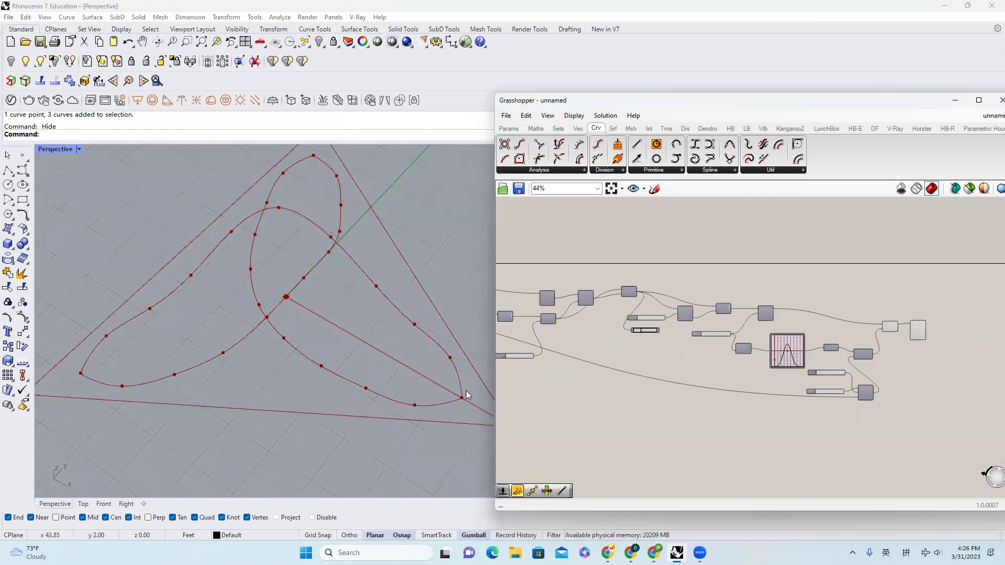
scroll(466, 390, "down", 2)
scroll(729, 343, "up", 5)
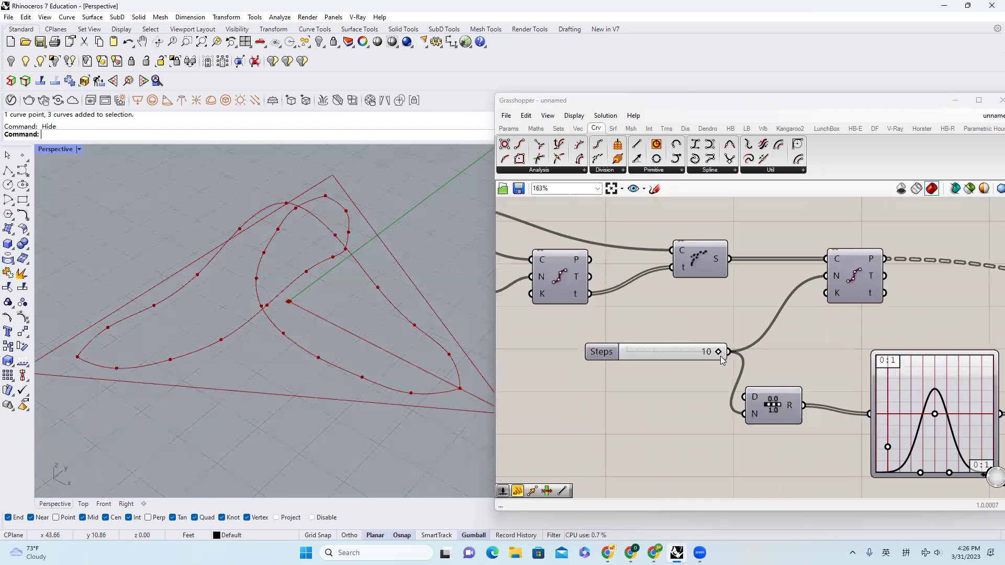
double_click(645, 393)
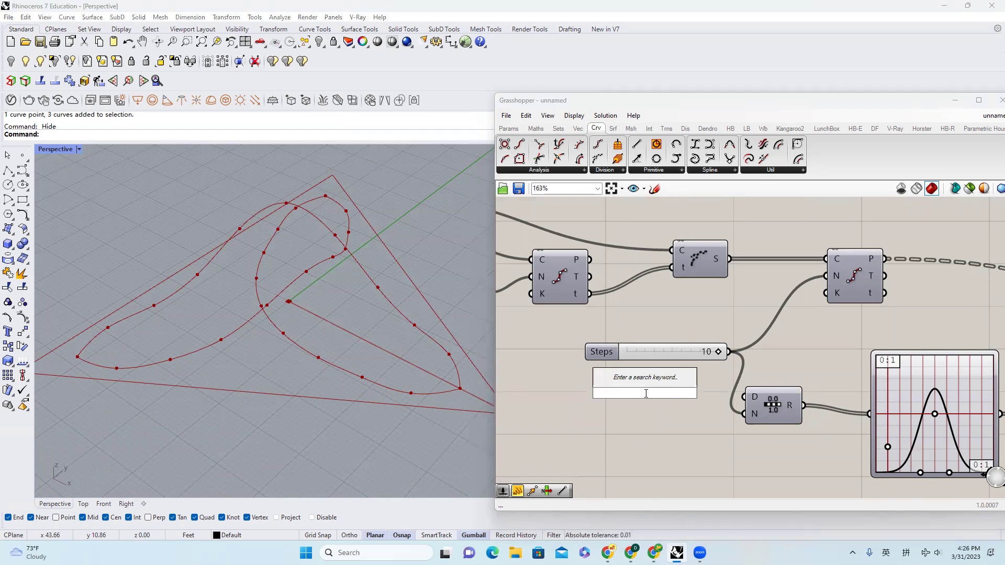
type("40")
key("Return")
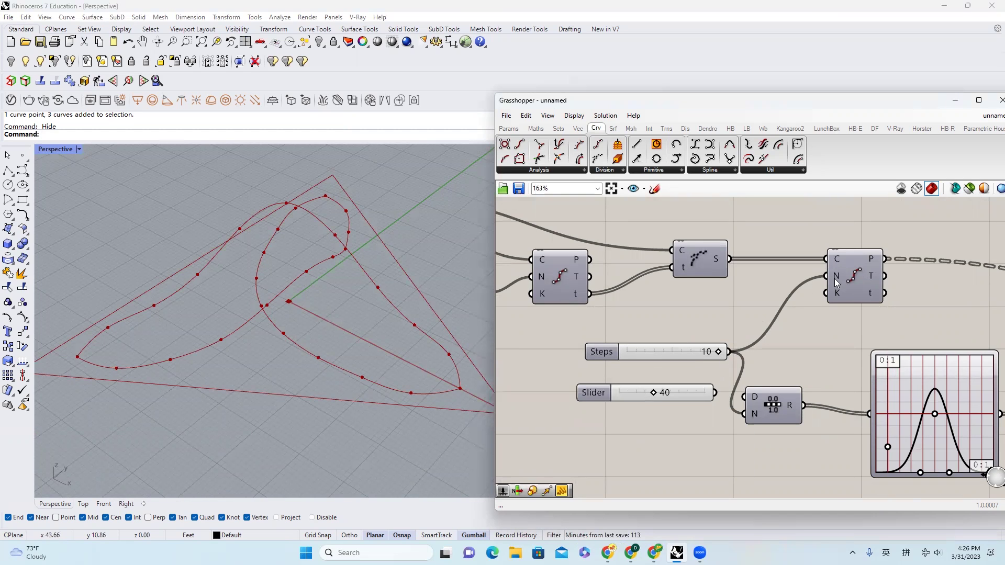
left_click_drag(836, 283, 716, 393)
left_click(675, 395)
right_click_drag(400, 374, 483, 365)
scroll(431, 404, "up", 10)
scroll(401, 384, "down", 9)
right_click_drag(324, 335, 303, 350)
scroll(743, 319, "down", 3)
right_click_drag(301, 312, 308, 283)
Turn off the preview of the Move component and the base Polygon, leaving only the interpolated curves displayed
right_click_drag(936, 314, 625, 330)
scroll(785, 343, "up", 1)
left_click(790, 346)
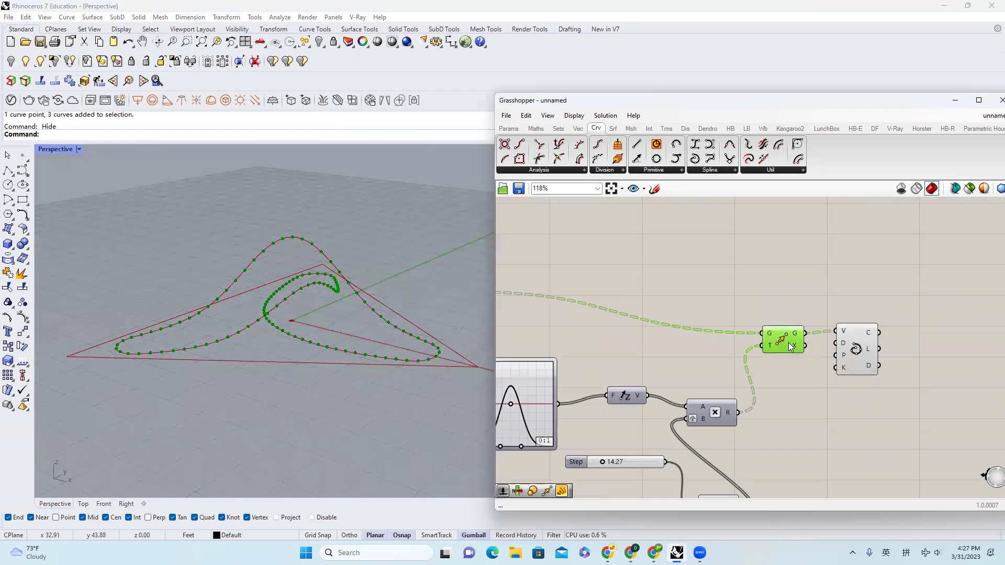
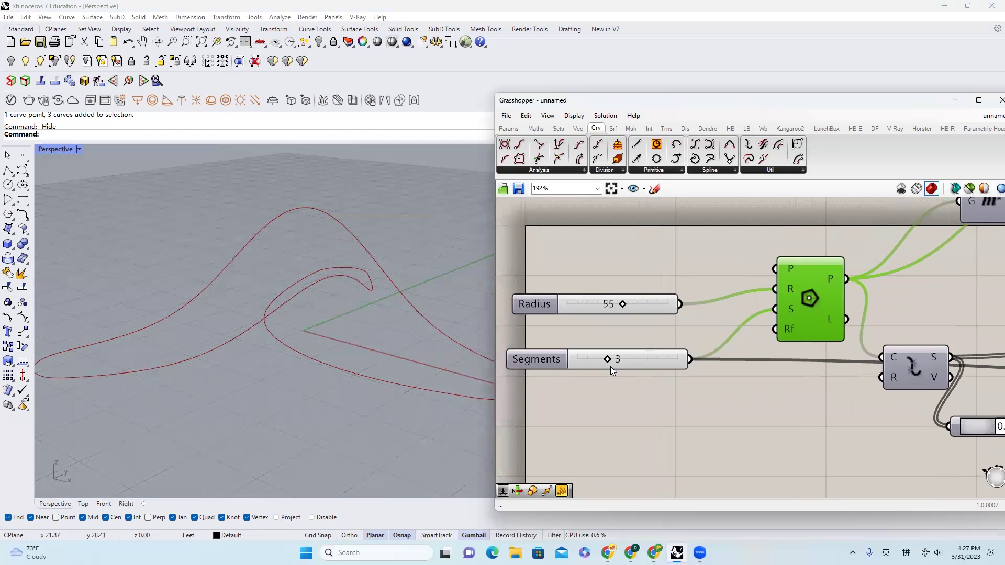
Set the Polygon's Segments slider to 4
left_click_drag(607, 363, 616, 363)
right_click_drag(434, 348, 415, 392)
scroll(603, 328, "down", 4)
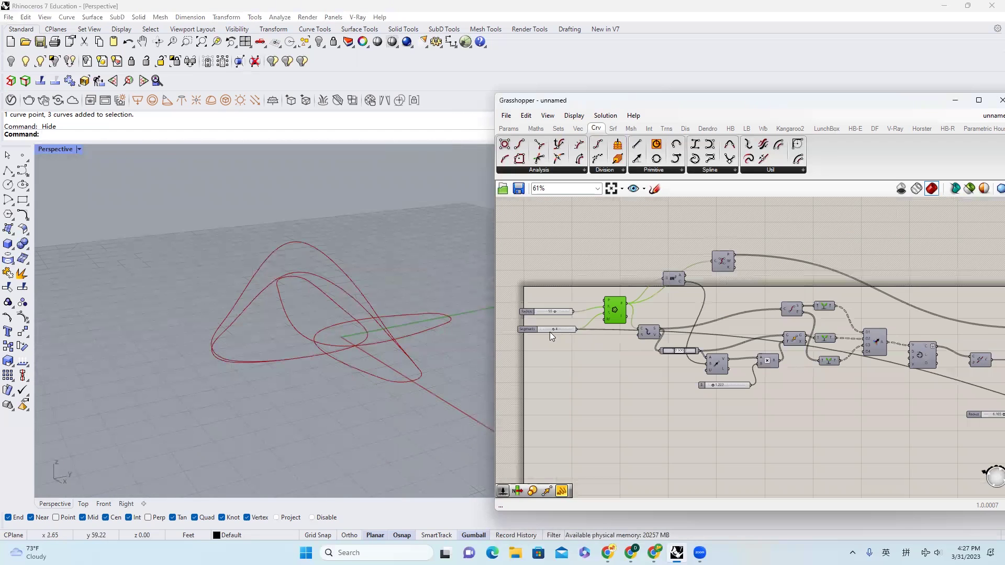
Examine the data branches of the Move component's geometry input and trace them back along the definition
scroll(549, 332, "up", 4)
scroll(801, 423, "down", 1)
right_click_drag(802, 419, 595, 533)
mouse_move(691, 263)
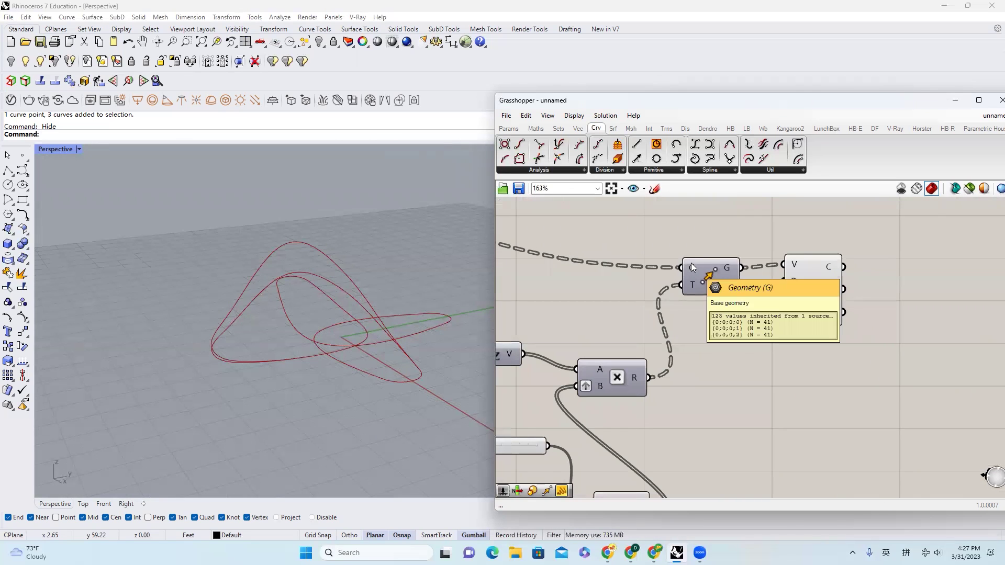
right_click_drag(836, 317, 973, 346)
scroll(937, 340, "down", 3)
scroll(893, 323, "up", 2)
mouse_move(861, 322)
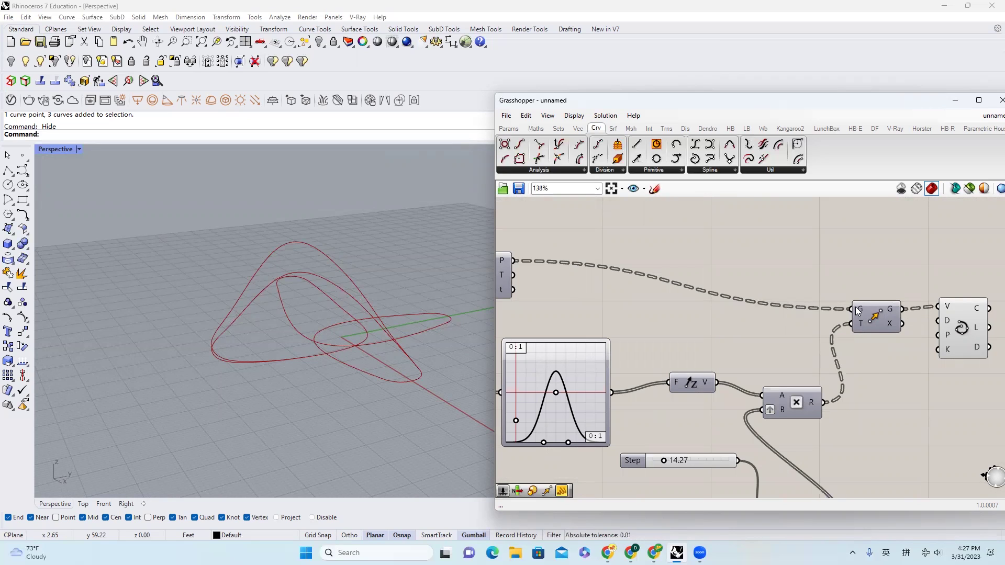
scroll(768, 312, "down", 5)
scroll(750, 313, "up", 5)
Replace the curve division's separate Count slider with a relay driven by the Polygon's segment slider, and place the relay below that slider
left_click(804, 298)
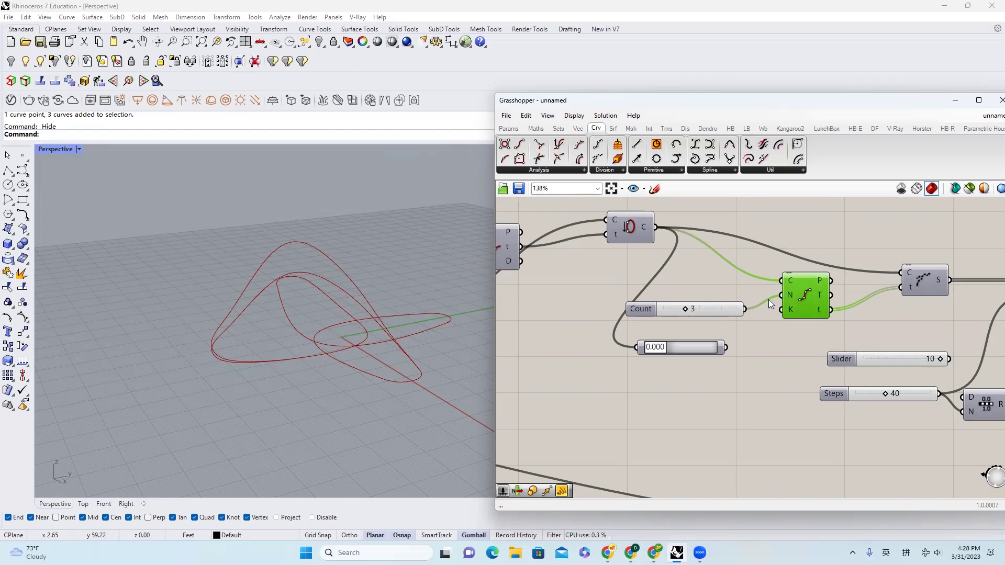
left_click(740, 309)
scroll(745, 309, "up", 1)
left_click_drag(730, 380, 667, 380)
double_click(757, 374)
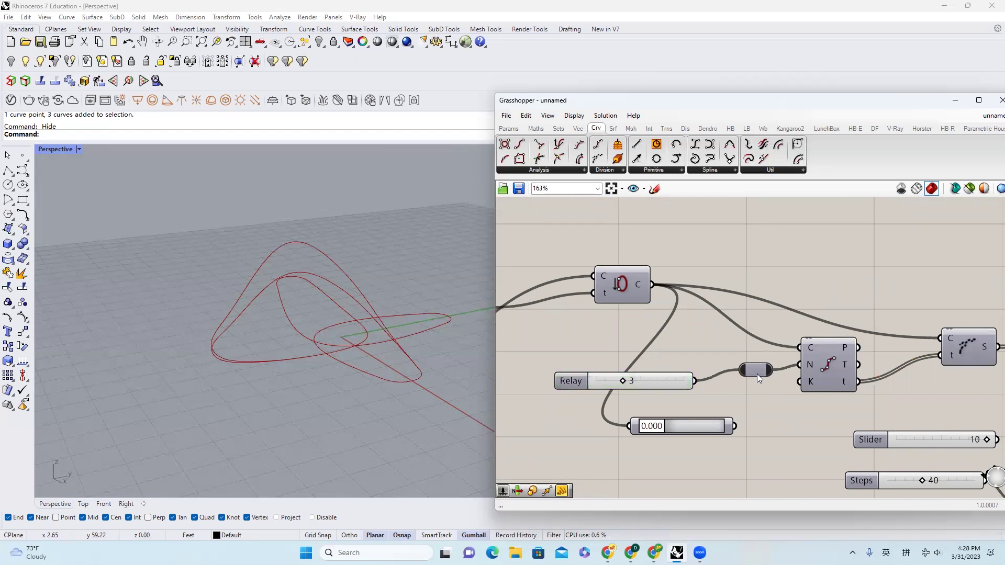
left_click(660, 378)
scroll(759, 375, "down", 10)
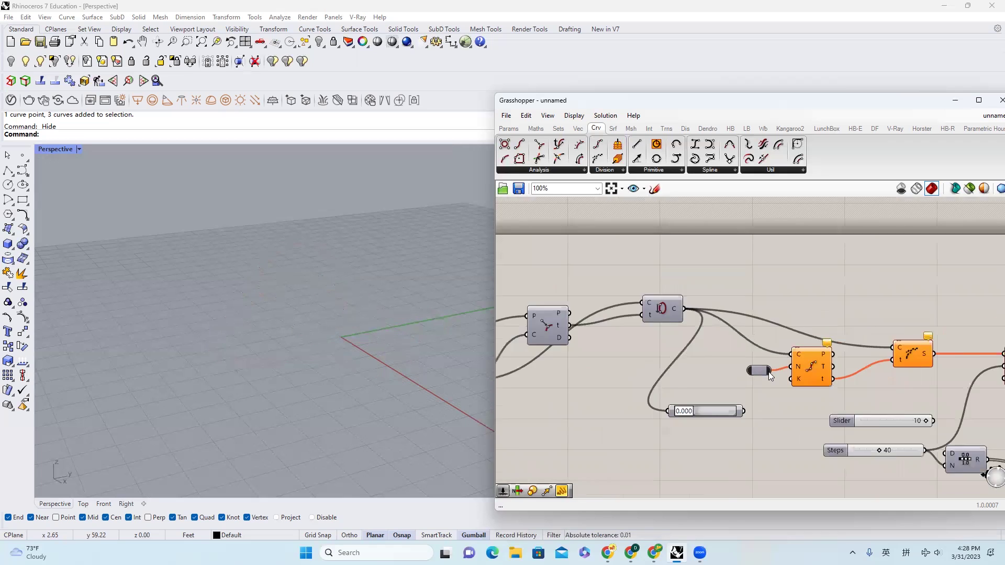
mouse_move(558, 376)
left_mouse_down()
mouse_move(473, 378)
mouse_move(573, 386)
left_mouse_up()
scroll(571, 382, "up", 9)
left_click_drag(621, 348, 616, 398)
right_click_drag(403, 411, 411, 353)
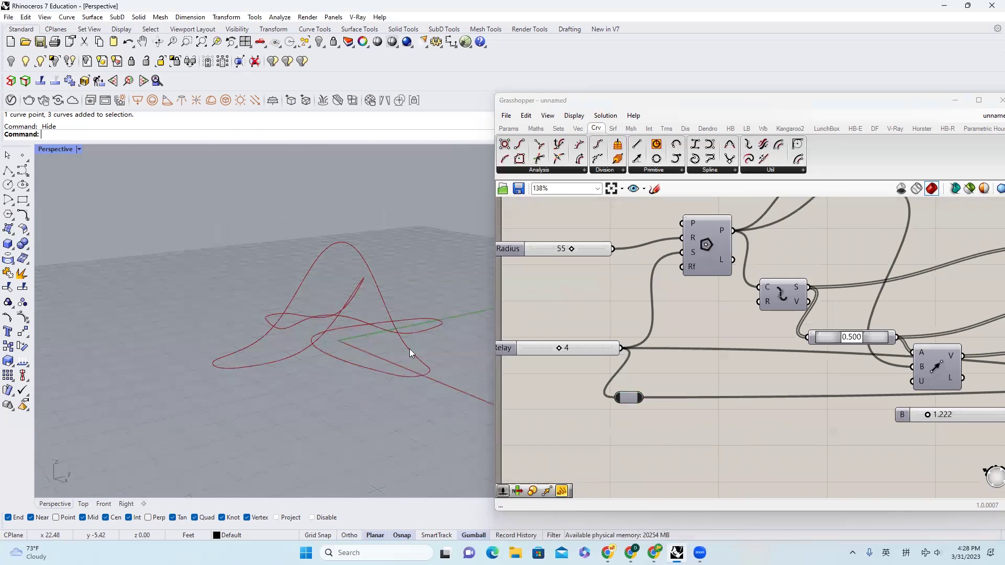
Set the shared segment slider to 3 to test the linked divisions
scroll(625, 356, "up", 3)
mouse_move(625, 356)
left_mouse_down()
mouse_move(645, 355)
mouse_move(609, 356)
left_mouse_up()
scroll(663, 331, "down", 1)
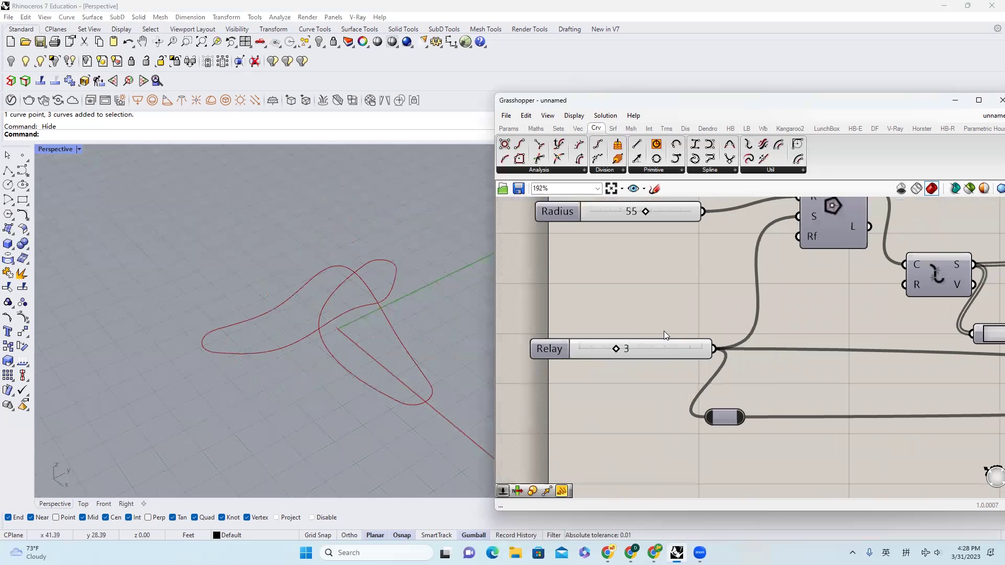
Try lower values on the Radius and shared segment sliders, and undo the last change
right_click_drag(635, 331, 667, 394)
right_click_drag(401, 293, 445, 325)
left_click_drag(678, 273, 663, 273)
mouse_move(658, 413)
left_mouse_down()
mouse_move(671, 413)
mouse_move(642, 410)
left_mouse_up()
scroll(403, 340, "down", 4)
right_click_drag(403, 340, 389, 310)
left_click(653, 366)
key("ctrl+z")
Set the shared segment slider to 4
scroll(652, 407, "up", 3)
left_click_drag(651, 414, 666, 416)
mouse_move(478, 371)
right_mouse_down()
mouse_move(373, 374)
mouse_move(320, 356)
mouse_move(417, 403)
mouse_move(491, 464)
mouse_move(469, 398)
mouse_move(487, 367)
right_mouse_up()
Move the Series step slider below the Start slider and set it to 10.65
scroll(674, 355, "down", 10)
scroll(689, 359, "up", 9)
left_click_drag(805, 310, 733, 464)
scroll(734, 368, "up", 5)
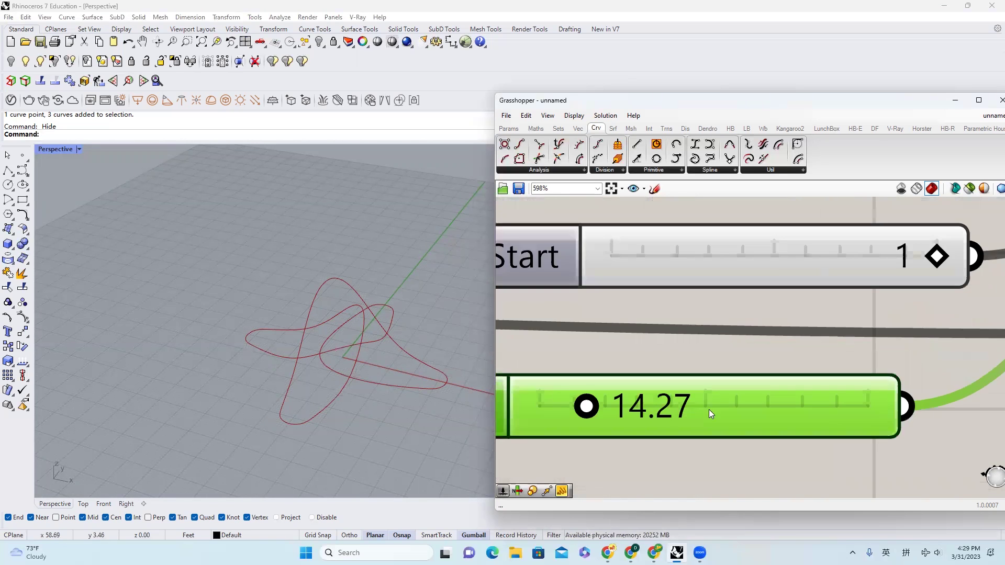
scroll(572, 416, "up", 3)
right_click_drag(393, 408, 404, 330)
scroll(408, 335, "up", 5)
mouse_move(588, 407)
left_mouse_down()
mouse_move(558, 407)
mouse_move(569, 406)
left_mouse_up()
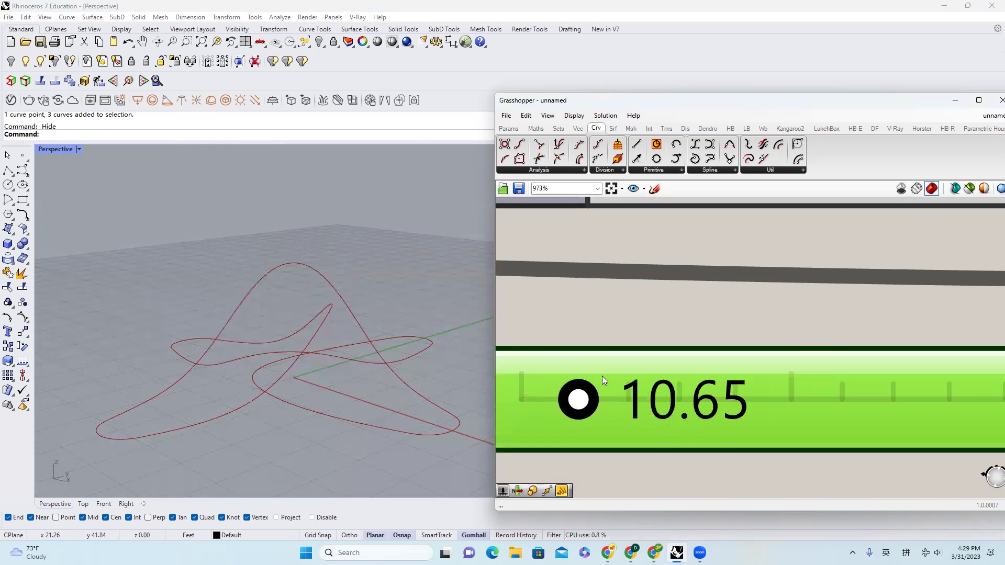
Examine the raised petal curve from several angles and review the definition from its start to its end
scroll(785, 321, "down", 5)
scroll(299, 402, "down", 6)
right_click_drag(305, 351, 302, 312)
scroll(309, 367, "up", 5)
scroll(310, 368, "down", 4)
scroll(824, 347, "down", 15)
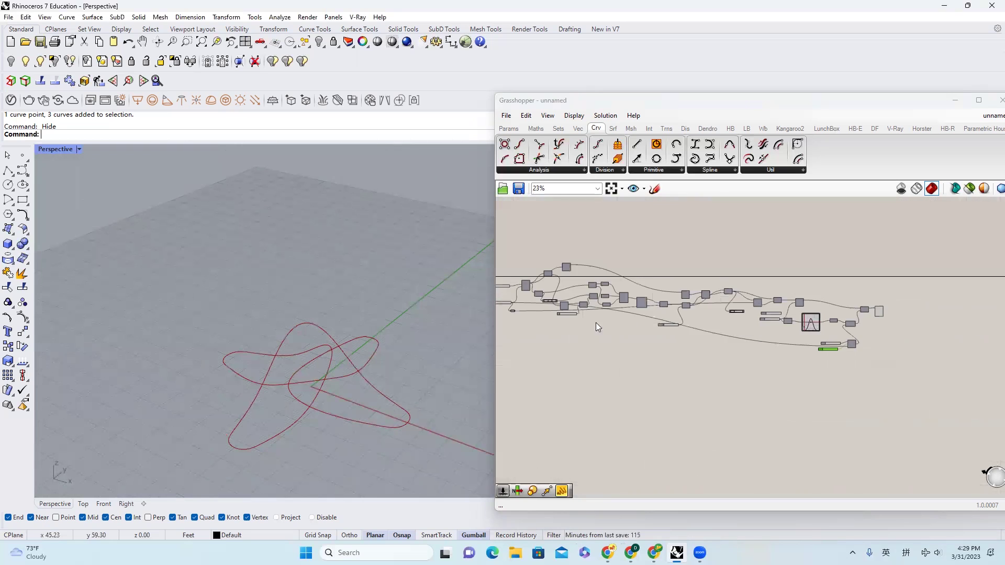
right_click_drag(538, 274, 701, 274)
scroll(700, 273, "up", 15)
left_click_drag(661, 416, 661, 416)
scroll(320, 339, "up", 5)
right_click_drag(377, 349, 388, 403)
scroll(310, 341, "up", 2)
scroll(333, 330, "down", 12)
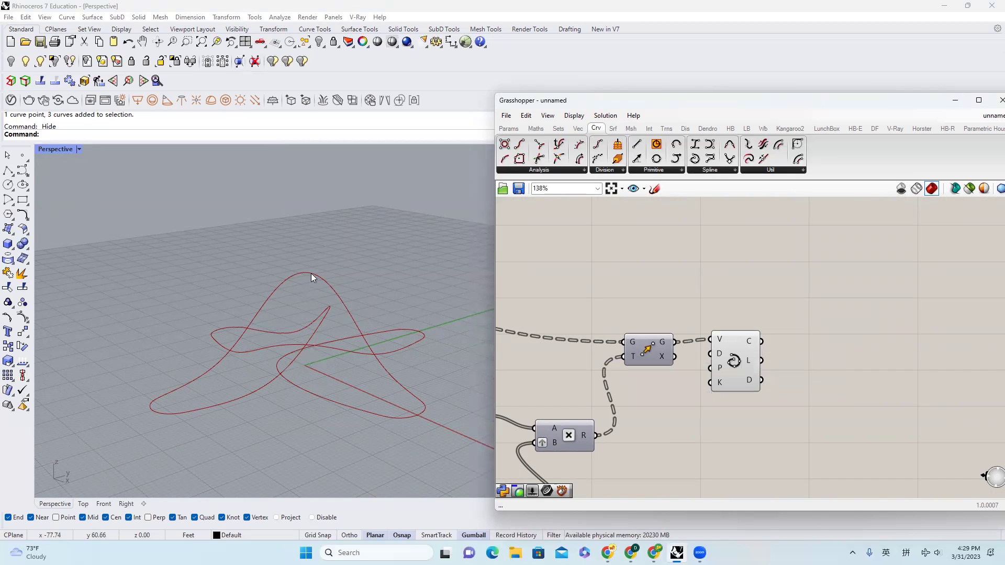
mouse_move(377, 342)
right_mouse_down()
mouse_move(367, 330)
mouse_move(369, 346)
right_mouse_up()
Add a Pipe component after the Interpolate component and connect the curve output to its curve input
double_click(830, 358)
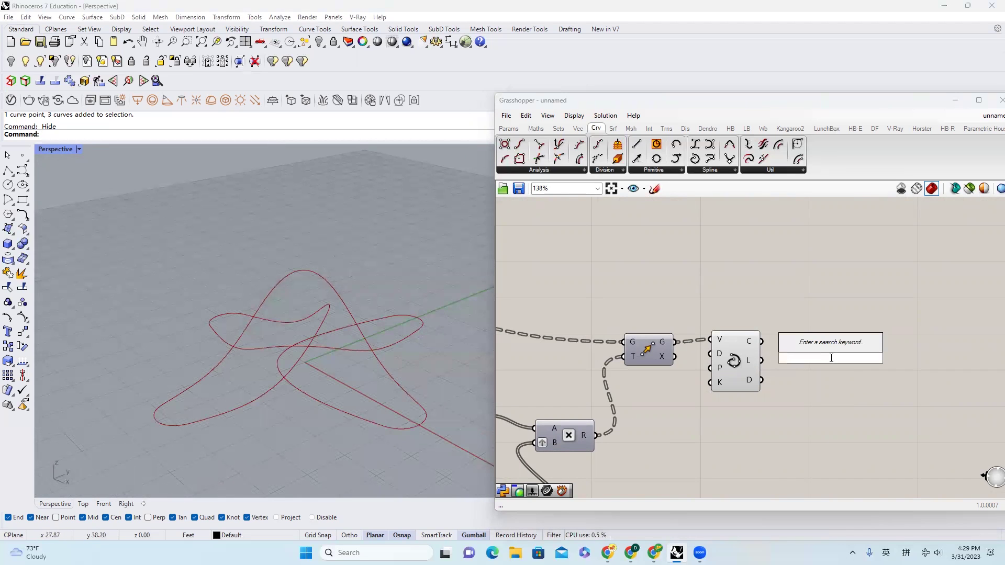
type("pipe")
key("Return")
left_click_drag(762, 342, 815, 345)
left_click(825, 359)
mouse_move(361, 361)
right_mouse_down()
mouse_move(352, 314)
mouse_move(356, 359)
right_mouse_up()
scroll(356, 359, "up", 6)
right_click_drag(450, 359, 367, 322)
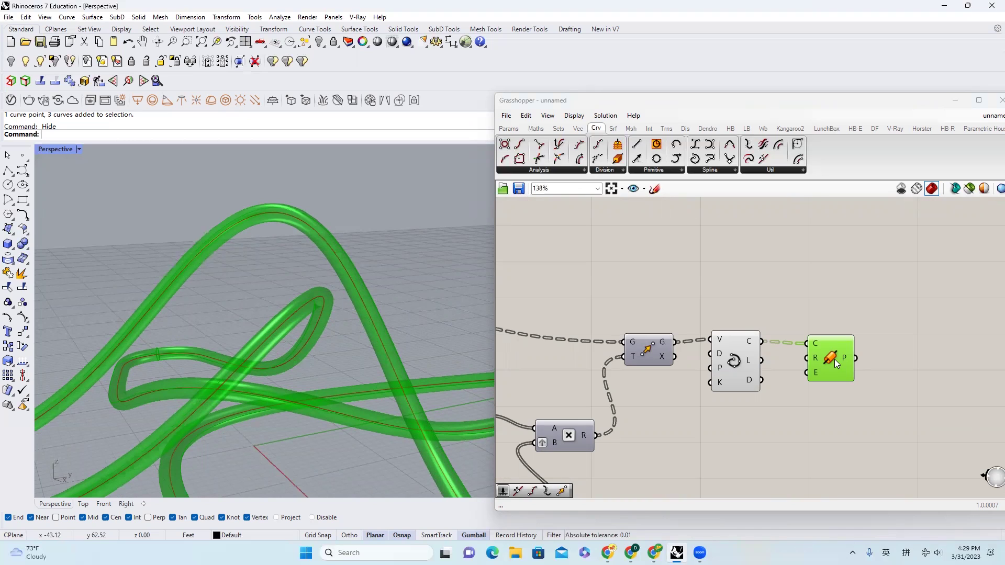
Replace the Pipe with a Join Curves component and connect the Interpolate curve output to its curve input
key("Delete")
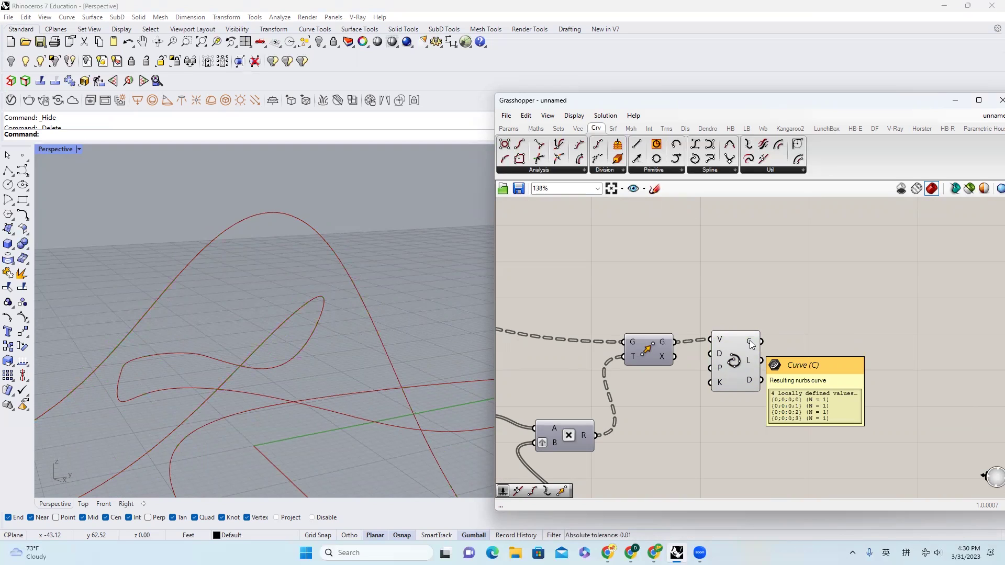
double_click(872, 340)
type("j")
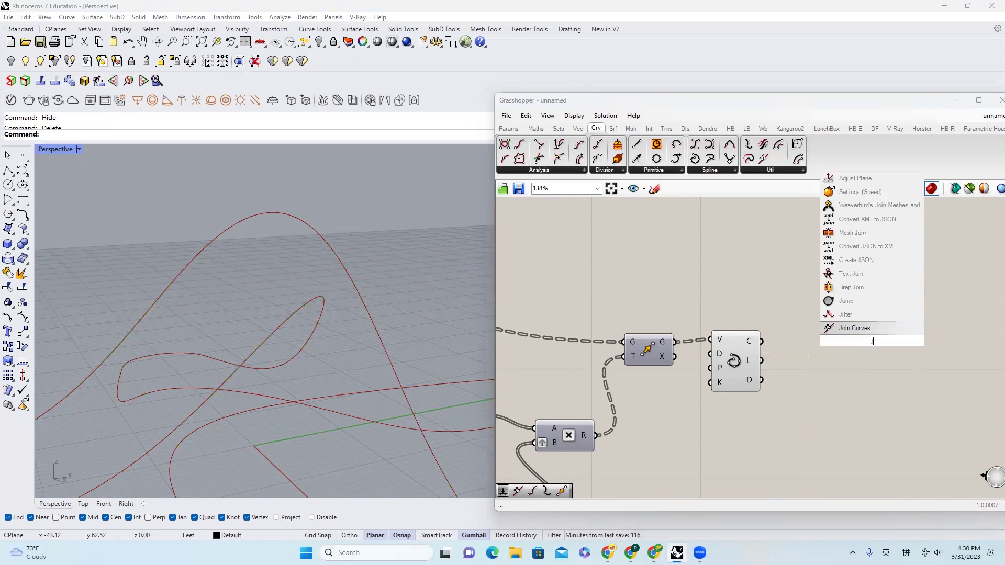
key("Return")
left_click_drag(760, 342, 849, 334)
Flatten the Join Curves component's curve input and move the component below and beyond the Interpolate component
right_click(856, 330)
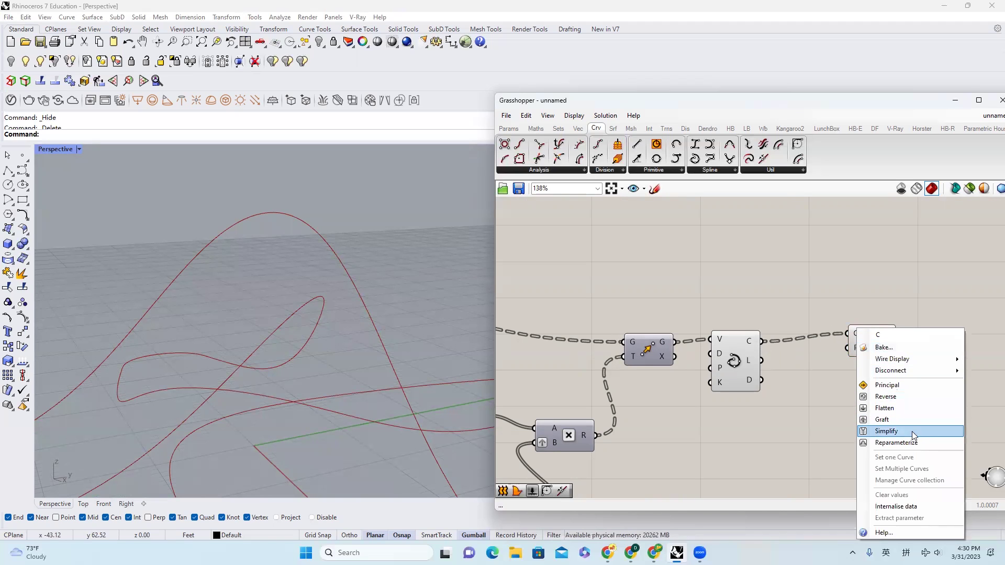
left_click(910, 408)
left_click_drag(868, 346, 848, 446)
right_click_drag(848, 446, 773, 381)
scroll(353, 351, "down", 6)
right_click_drag(366, 346, 456, 366)
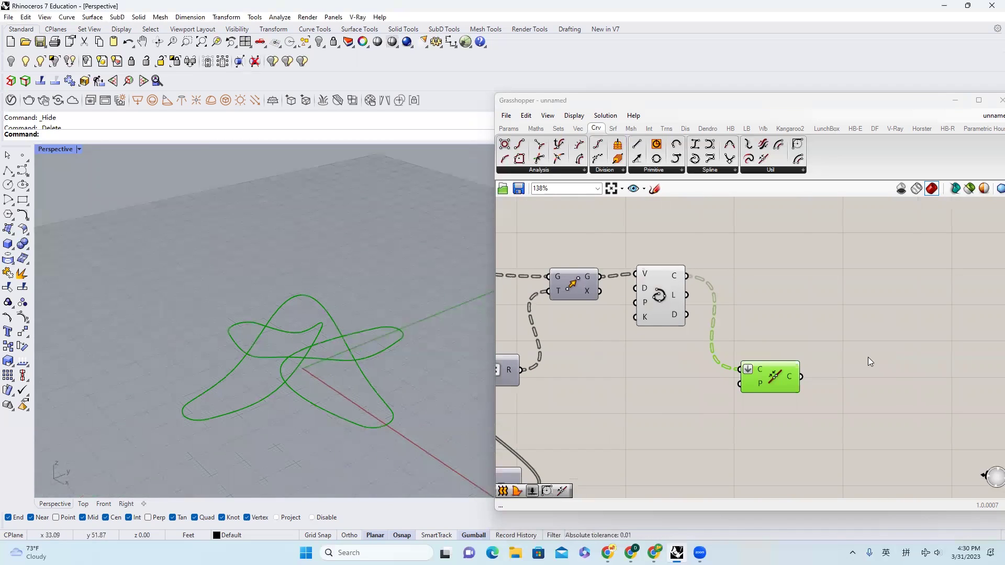
Add a plane Project component and connect the joined curve to its geometry input
double_click(910, 384)
type("pro")
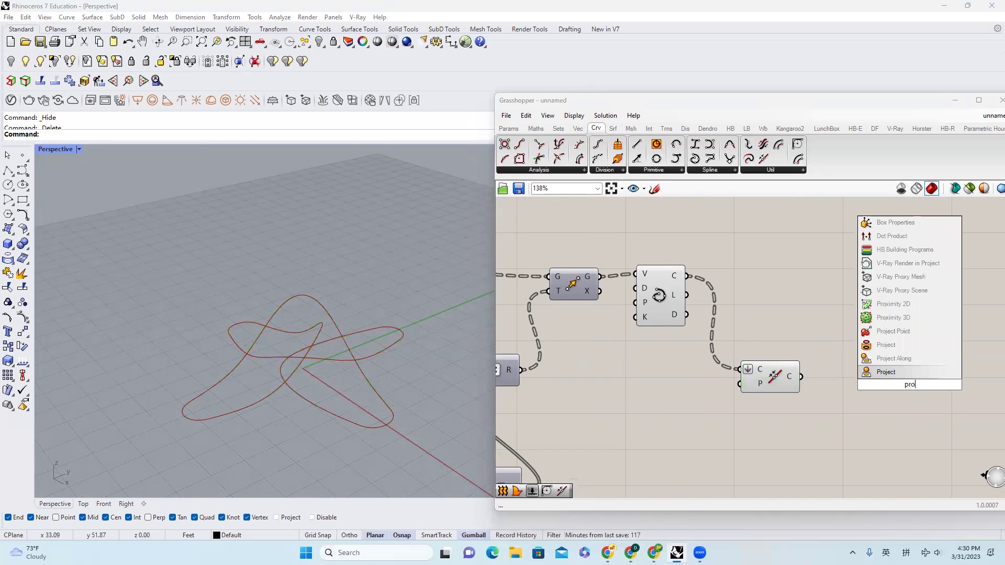
key("Return")
left_click_drag(870, 399, 801, 377)
right_click_drag(396, 407, 352, 383)
scroll(352, 383, "up", 7)
left_click(843, 205)
scroll(843, 205, "down", 2)
Add a Perp Frames component after the Project component and connect the projected geometry to its curve input
right_click_drag(843, 205, 681, 220)
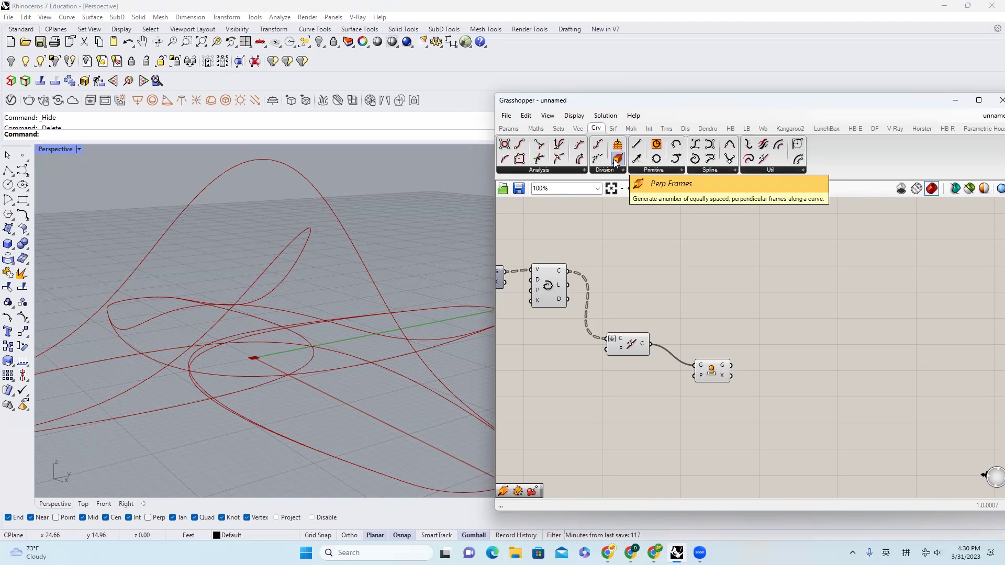
left_click_drag(616, 161, 839, 369)
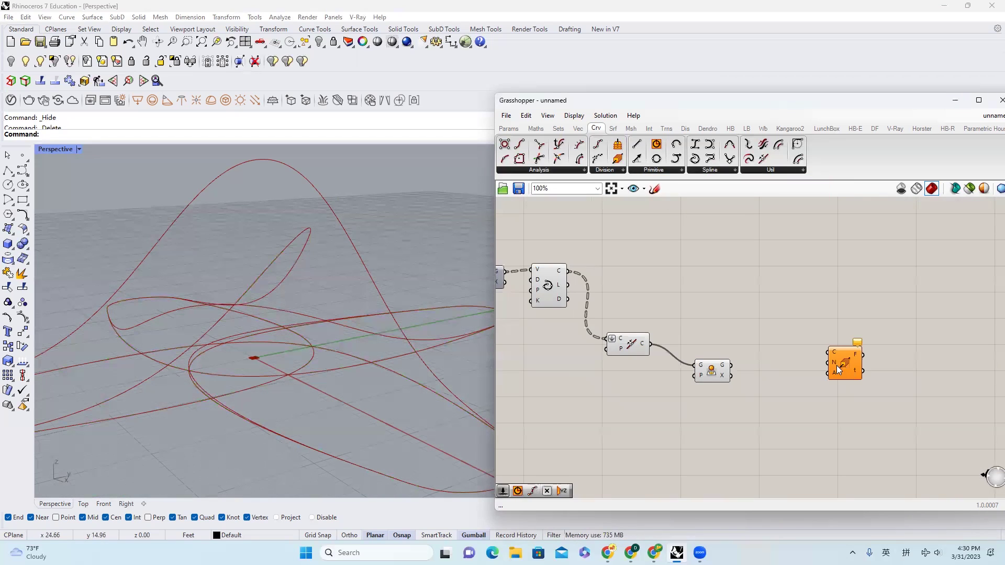
left_click_drag(729, 366, 833, 366)
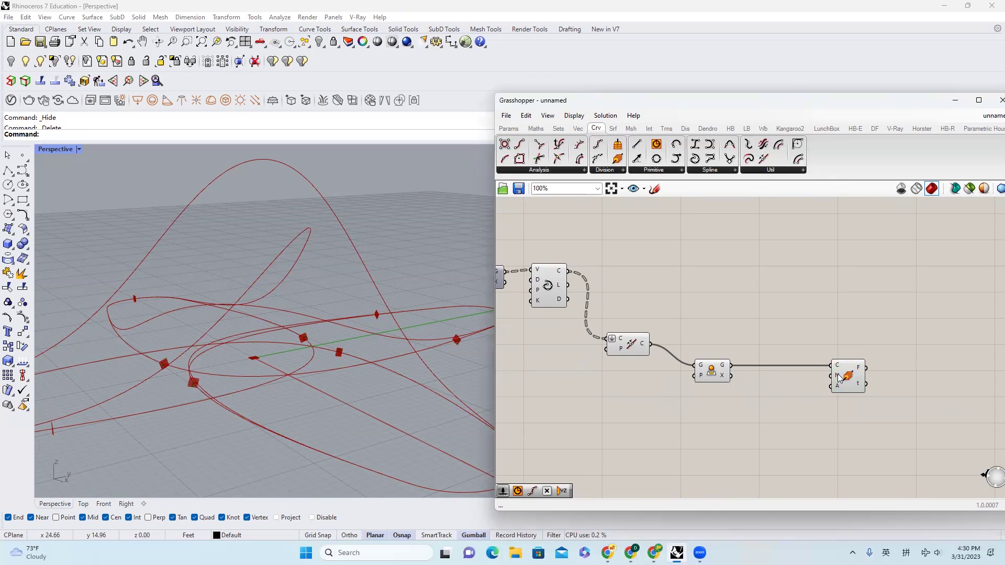
right_click_drag(270, 344, 392, 361)
scroll(391, 361, "down", 4)
scroll(590, 403, "up", 2)
right_click_drag(837, 388, 751, 398)
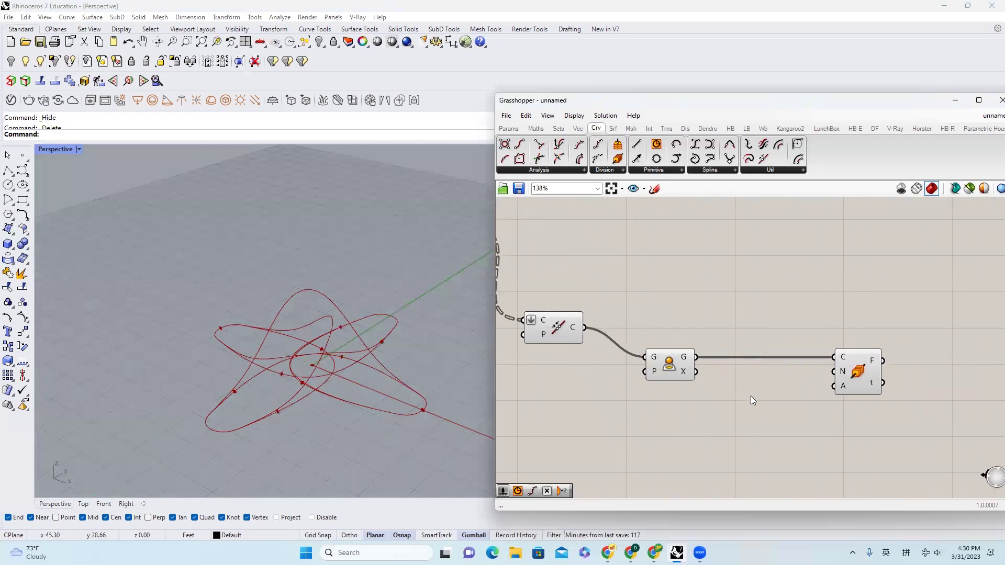
Add a number slider of 40 and a Multiplication component, and connect the slider to its A input
double_click(731, 403)
type("50")
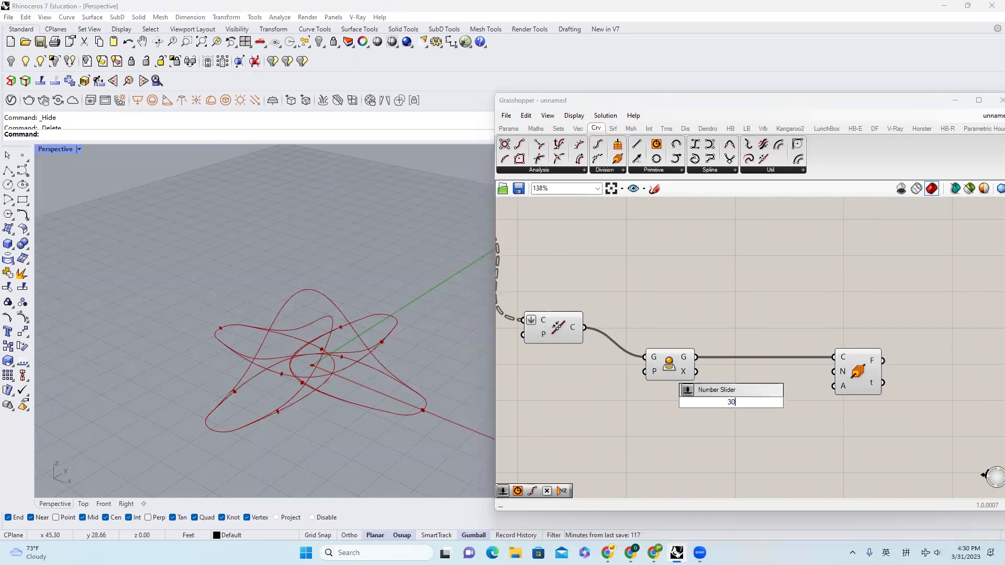
key("Return")
double_click(770, 423)
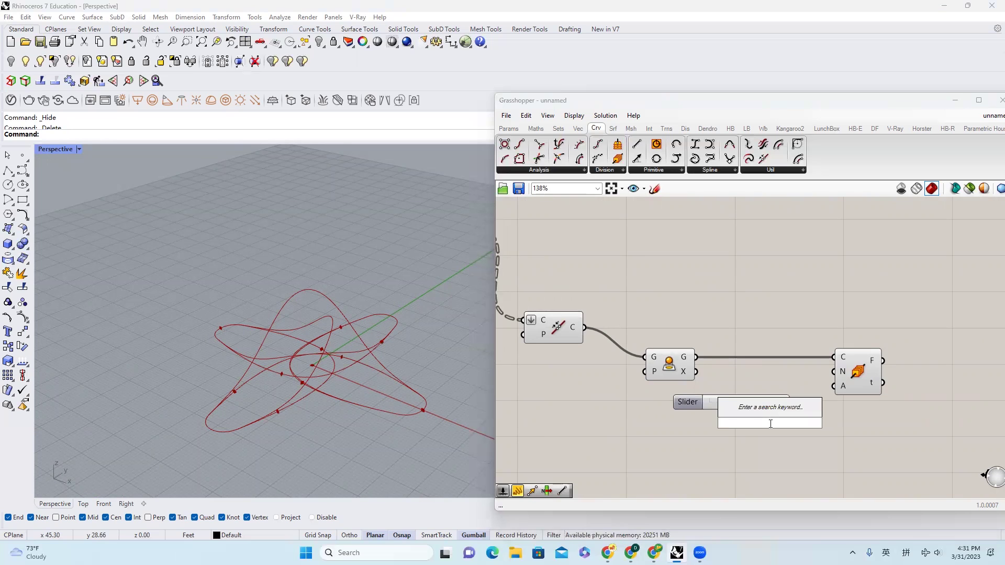
type("mu")
key("Return")
left_click_drag(771, 425, 820, 445)
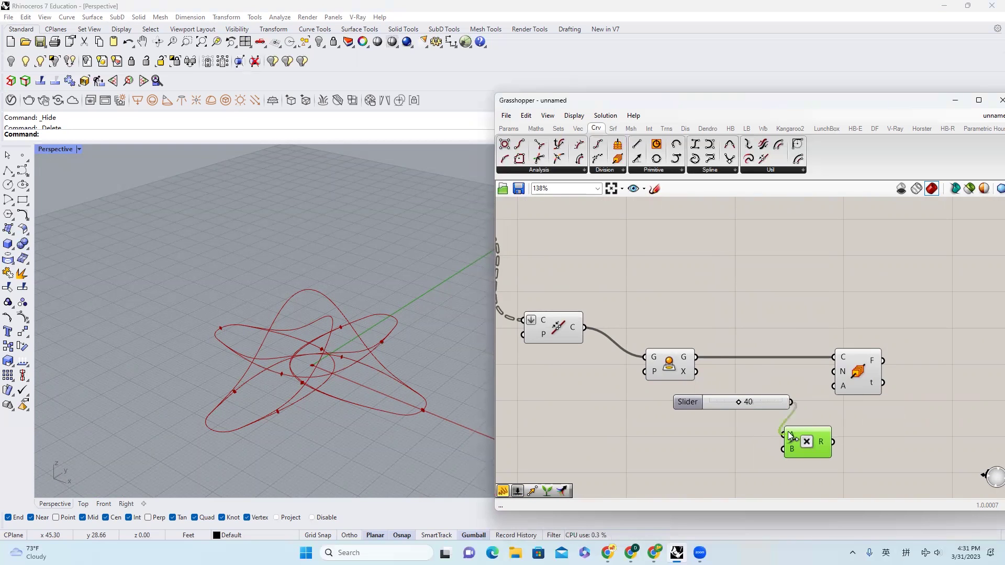
Connect a slider from the start of the definition to Multiplication's B input and the result to the Perp Frames count input
scroll(900, 410, "down", 5)
scroll(608, 396, "up", 4)
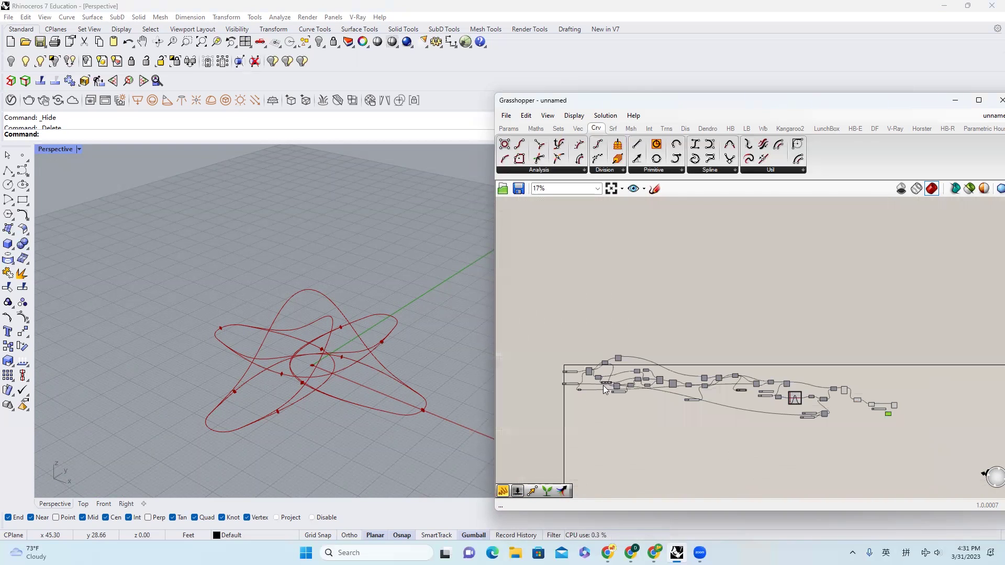
right_click(606, 377)
scroll(553, 394, "down", 3)
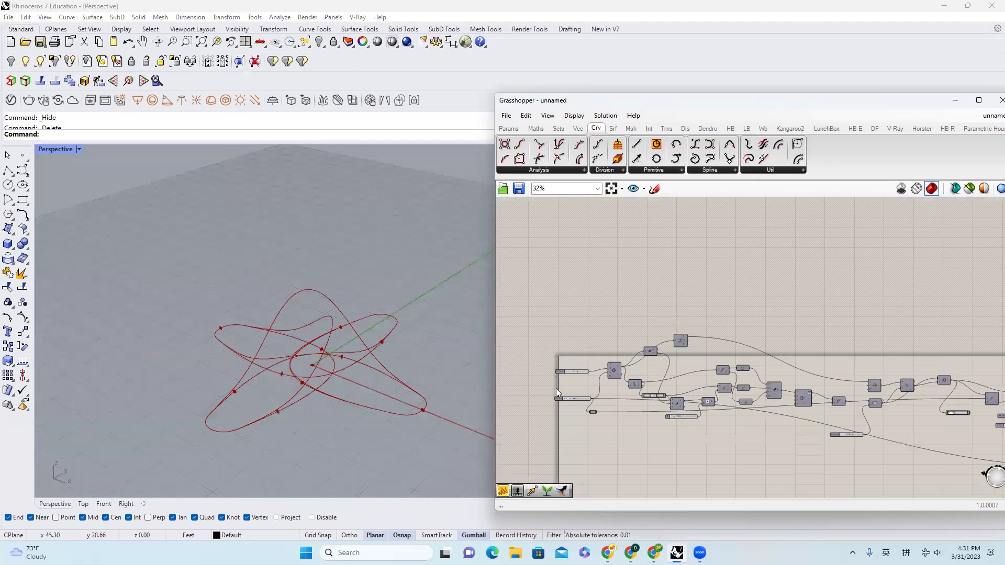
scroll(569, 393, "down", 3)
scroll(600, 399, "up", 3)
scroll(647, 424, "down", 3)
scroll(942, 440, "up", 3)
right_click_drag(947, 448, 828, 449)
scroll(865, 464, "up", 4)
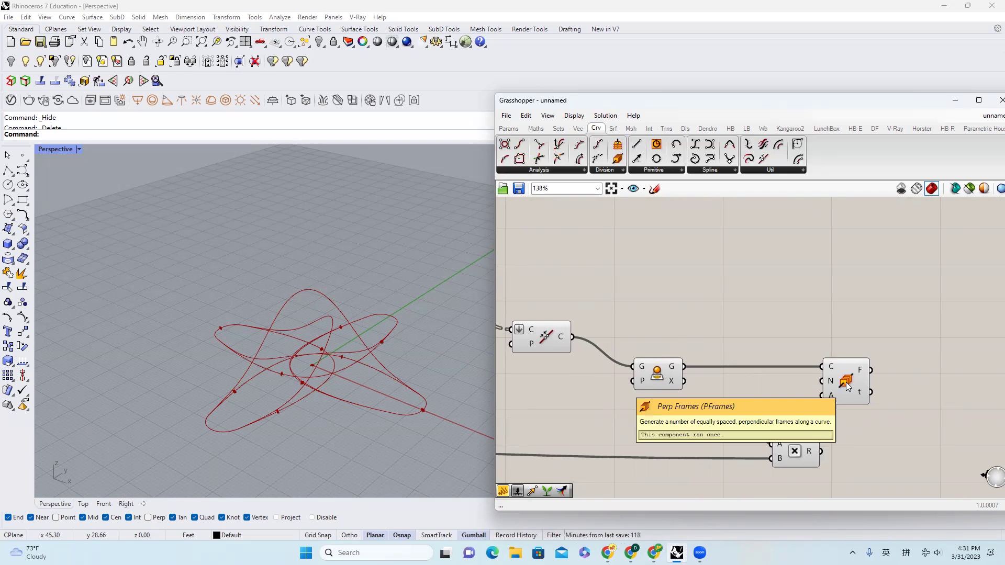
left_click_drag(822, 381, 806, 465)
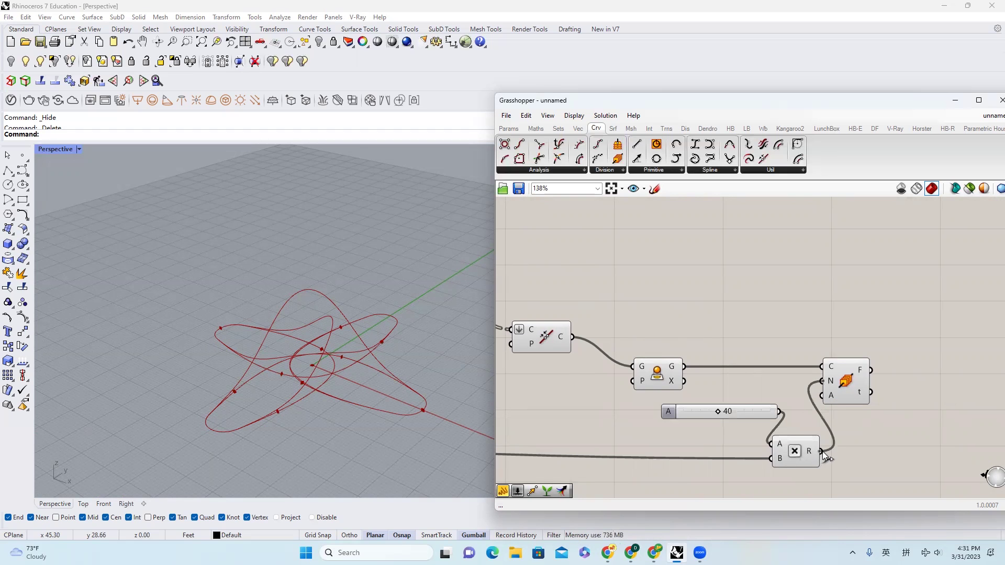
Examine the size and orientation of the perpendicular frames along the projected curve
scroll(422, 363, "up", 5)
right_click_drag(422, 363, 371, 367)
scroll(402, 365, "up", 4)
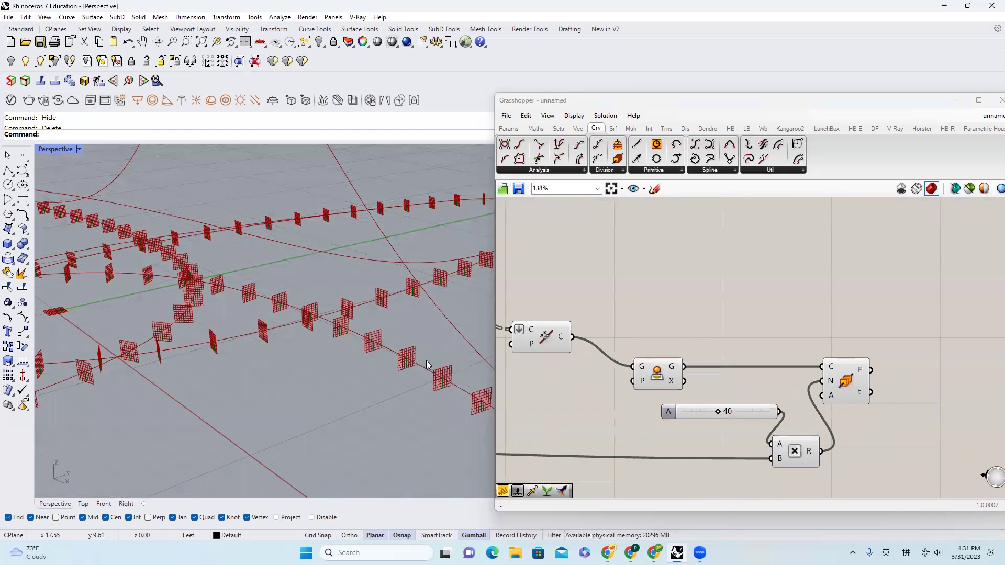
scroll(408, 360, "up", 6)
scroll(408, 360, "down", 8)
right_click_drag(399, 264, 390, 335)
left_click(767, 312)
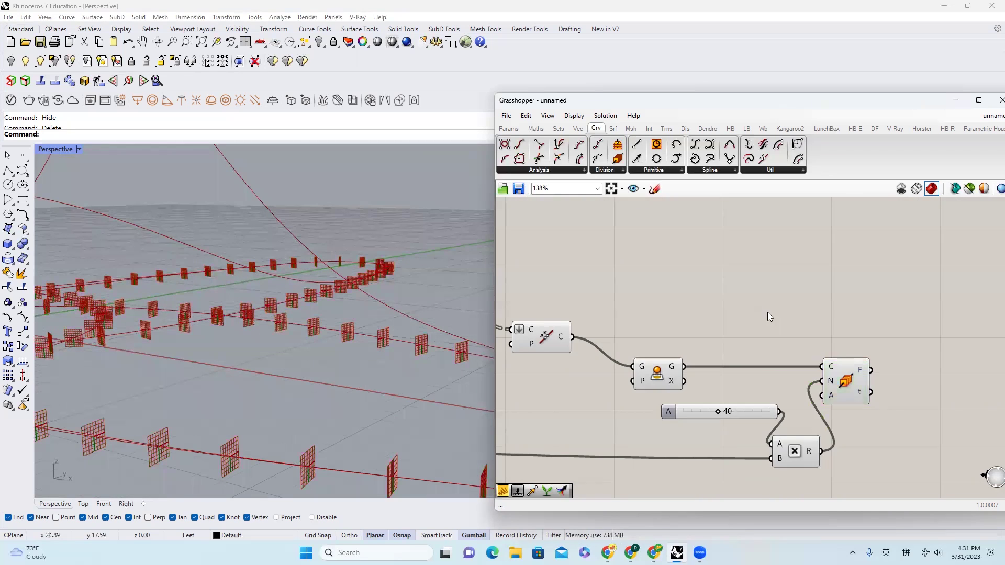
Duplicate the Perp Frames component above the original and connect the Join Curves output to its curve input
scroll(785, 320, "down", 4)
scroll(677, 314, "up", 3)
left_click_drag(930, 379, 926, 293, "alt")
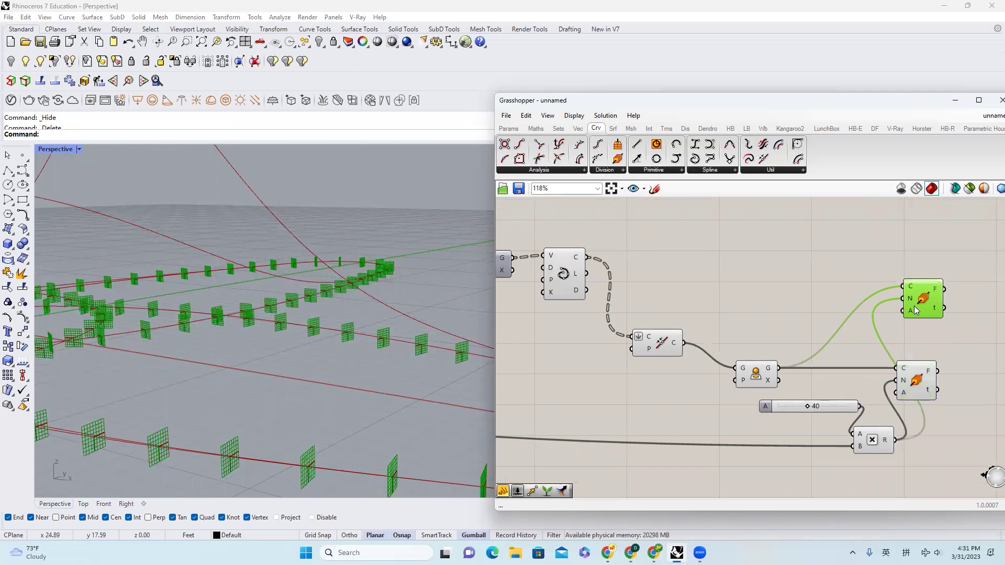
left_click(657, 343)
left_click_drag(683, 343, 903, 286)
Add a Rectangle component and connect the duplicated Perp Frames output to its plane input
double_click(835, 285)
type("rec")
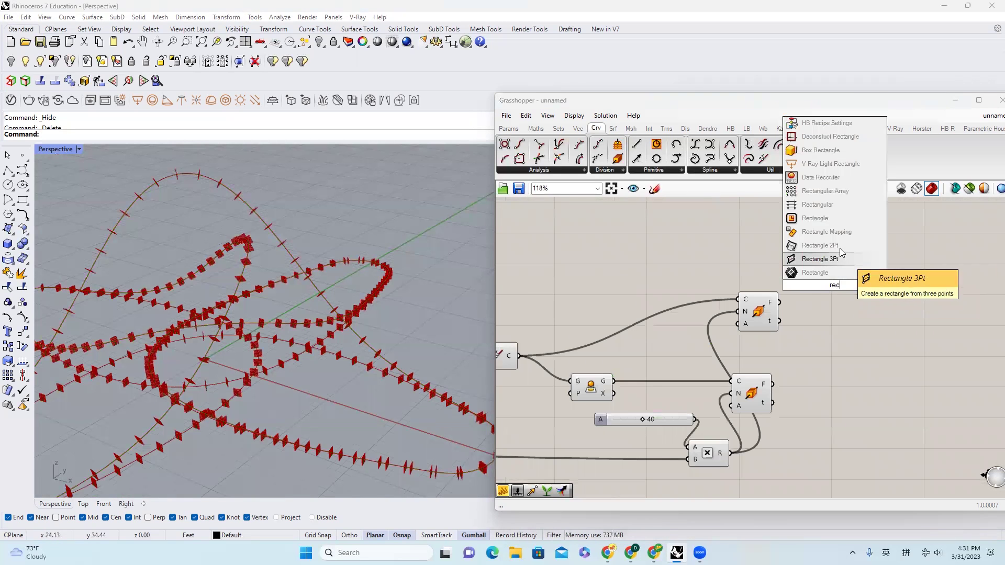
left_click(833, 222)
left_click_drag(779, 302, 818, 269)
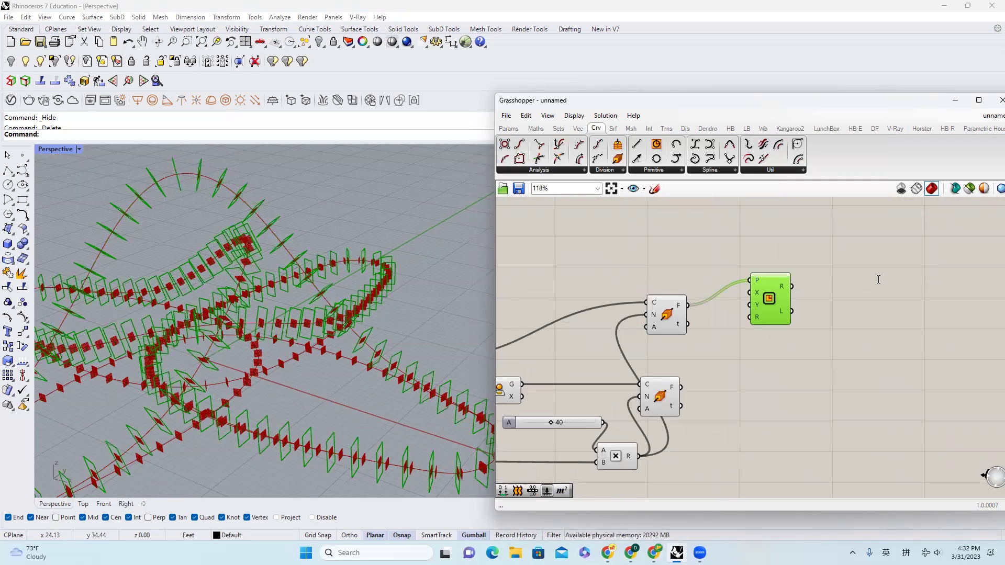
Add a Loft component and loft through the rectangles placed along the raised curve
double_click(877, 278)
type("lof")
key("Return")
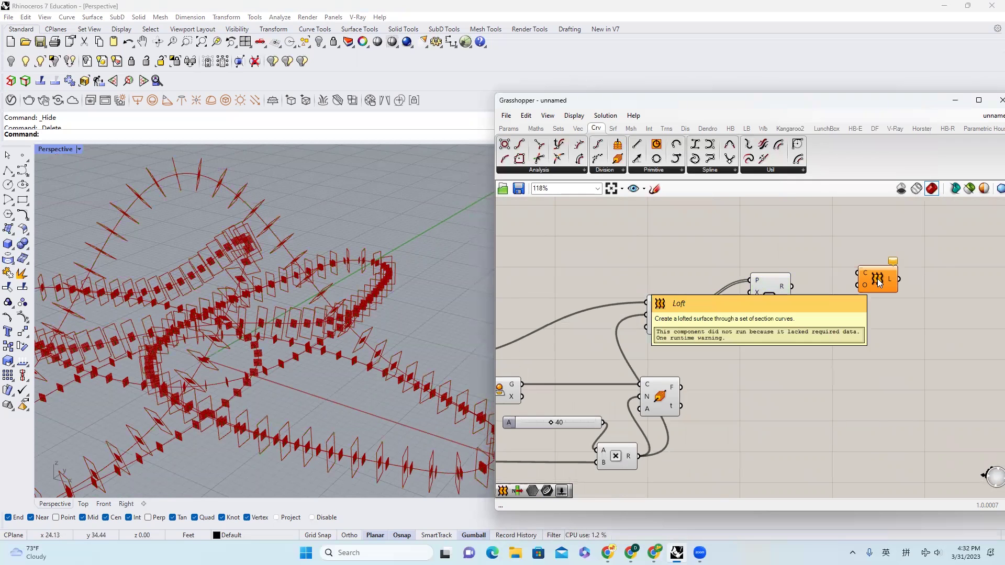
left_click_drag(792, 287, 857, 273)
left_click(884, 282)
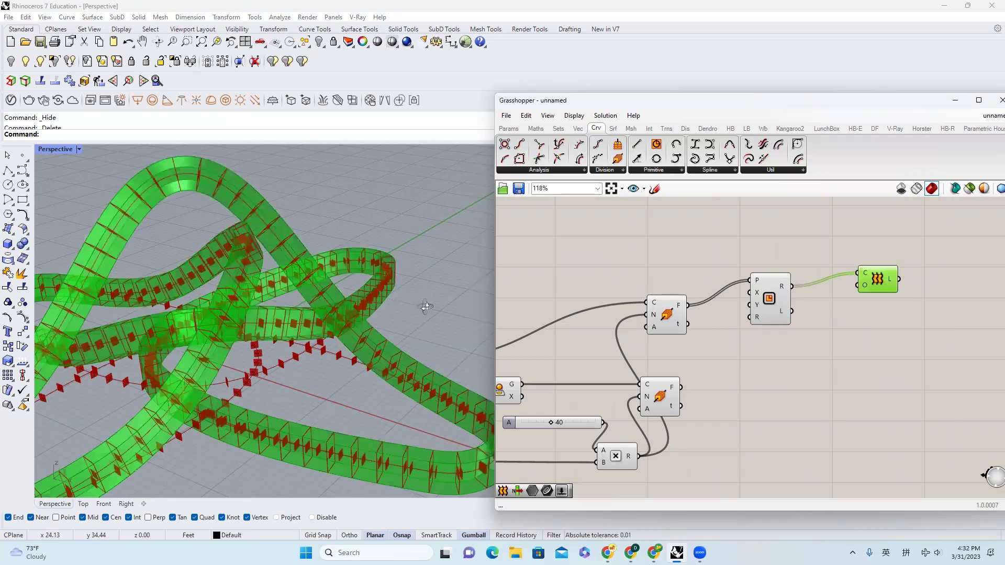
Examine the lofted rectangular tube and its sections up close from several angles
scroll(397, 300, "down", 4)
right_click_drag(370, 294, 312, 235)
scroll(312, 235, "up", 10)
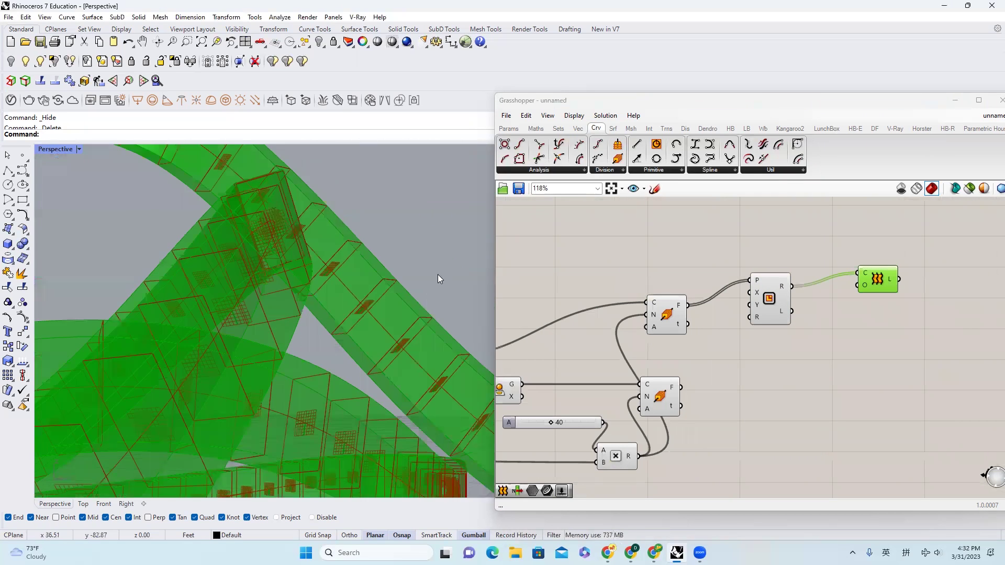
right_click_drag(398, 271, 372, 287)
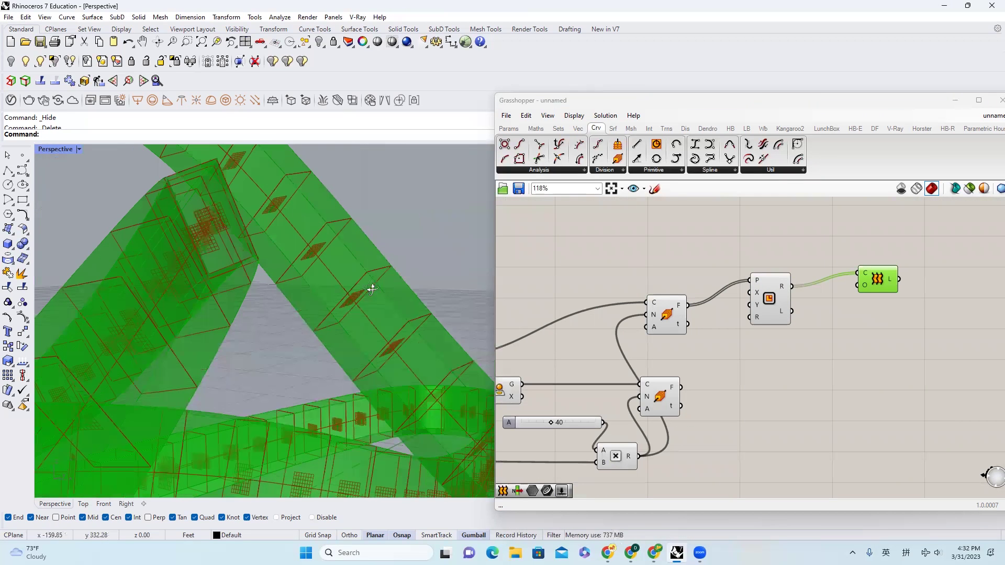
scroll(334, 306, "down", 5)
scroll(308, 252, "up", 7)
scroll(314, 349, "down", 3)
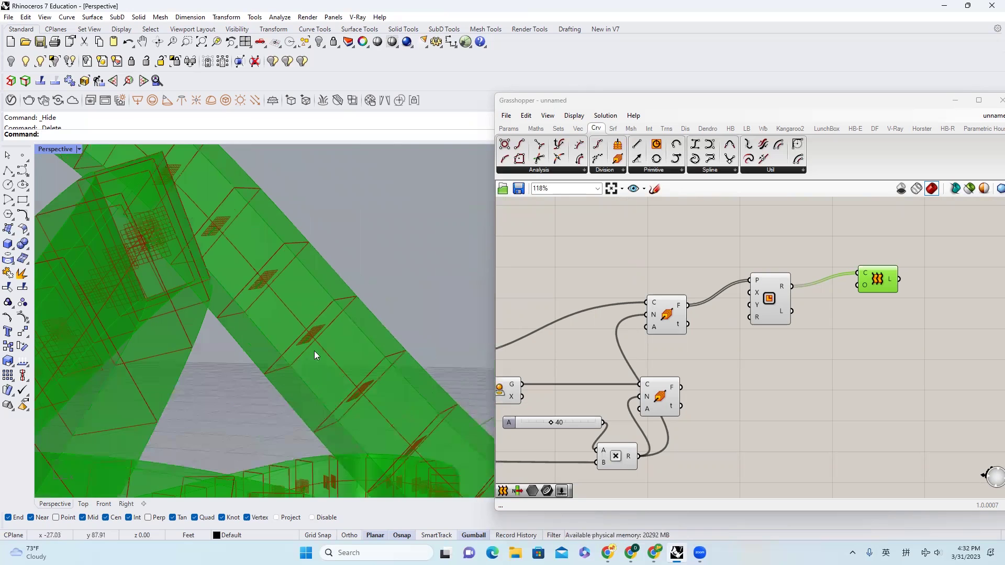
scroll(339, 314, "up", 2)
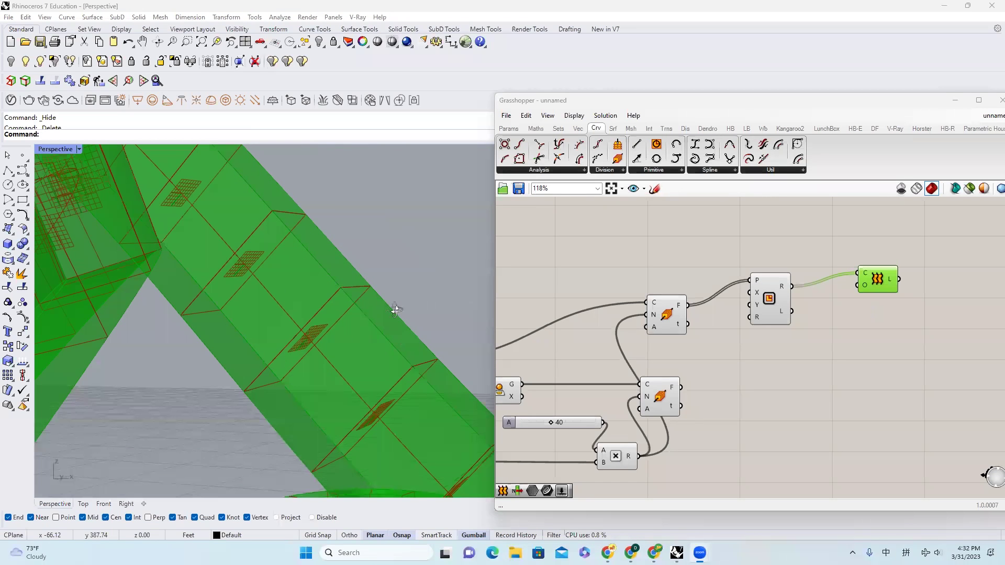
scroll(396, 310, "down", 8)
Delete the Rectangle and Loft components together with the duplicated Perp Frames component
left_click(791, 276, "shift")
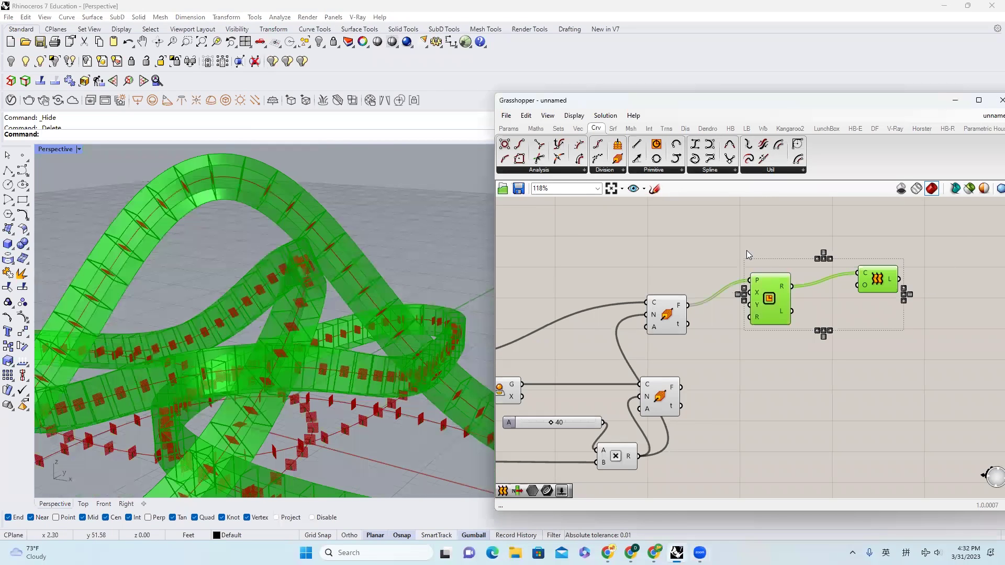
key("Delete")
left_click(679, 320)
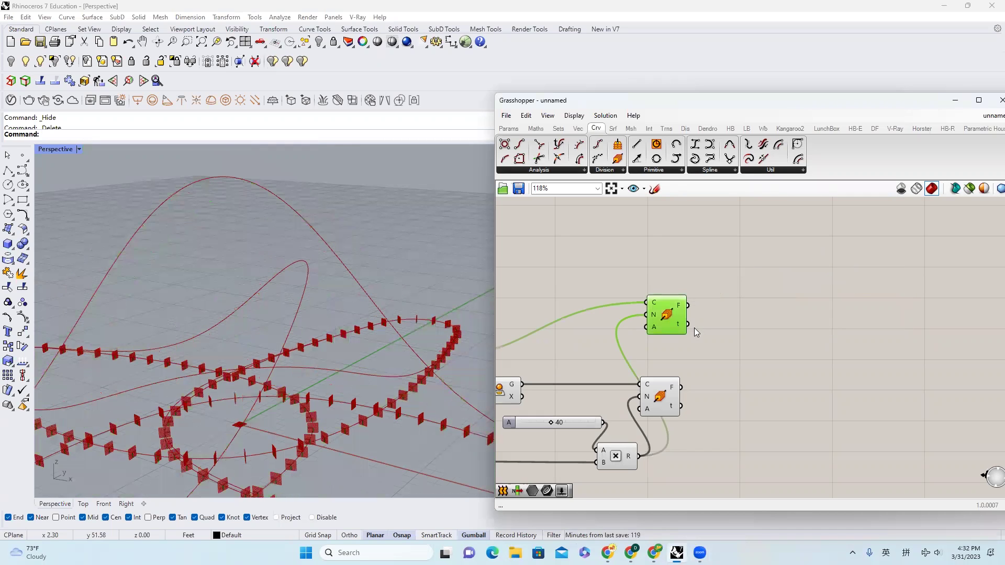
key("Delete")
Move the remaining Perp Frames component slightly so it sits clear of the Multiplication component
scroll(701, 346, "down", 3)
left_click(668, 372)
left_click_drag(667, 369, 674, 363)
scroll(683, 359, "up", 4)
scroll(684, 335, "down", 1)
left_click(683, 332)
Add a Deconstruct Plane component and connect the Perp Frames frame output to its plane input
scroll(386, 274, "down", 5)
right_click_drag(388, 279, 391, 309)
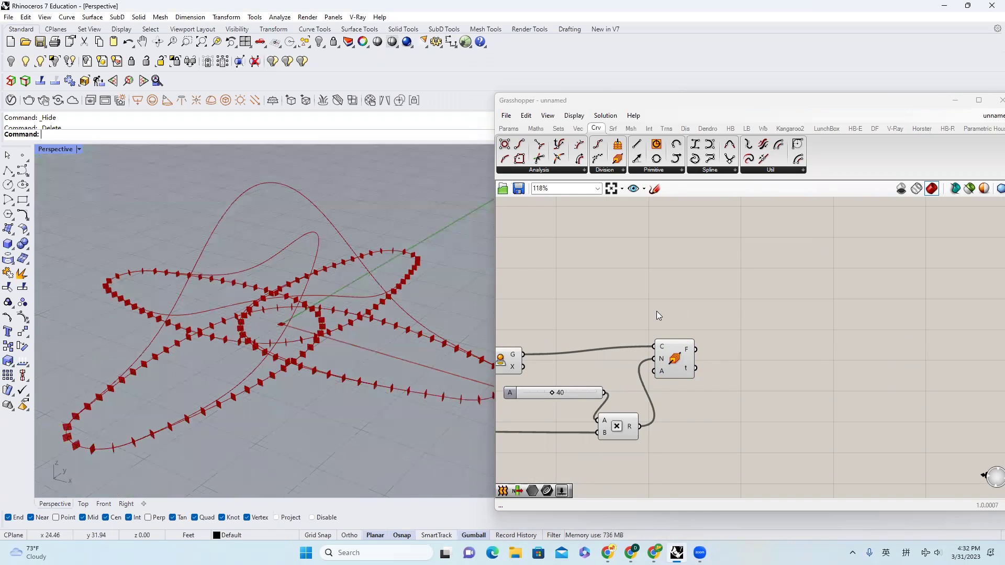
right_click_drag(657, 311, 798, 305)
scroll(393, 320, "up", 12)
scroll(393, 319, "down", 5)
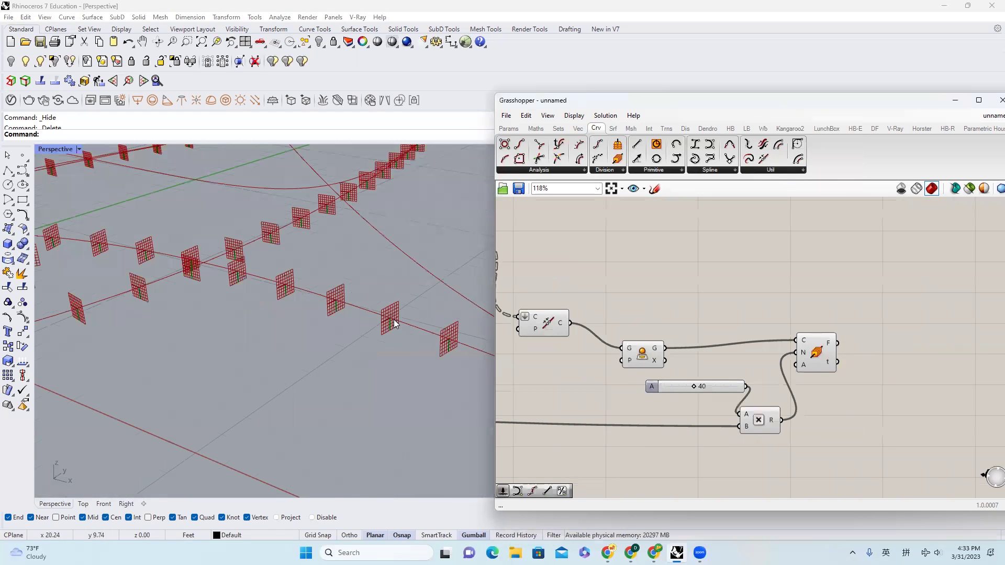
right_click_drag(474, 282, 415, 299)
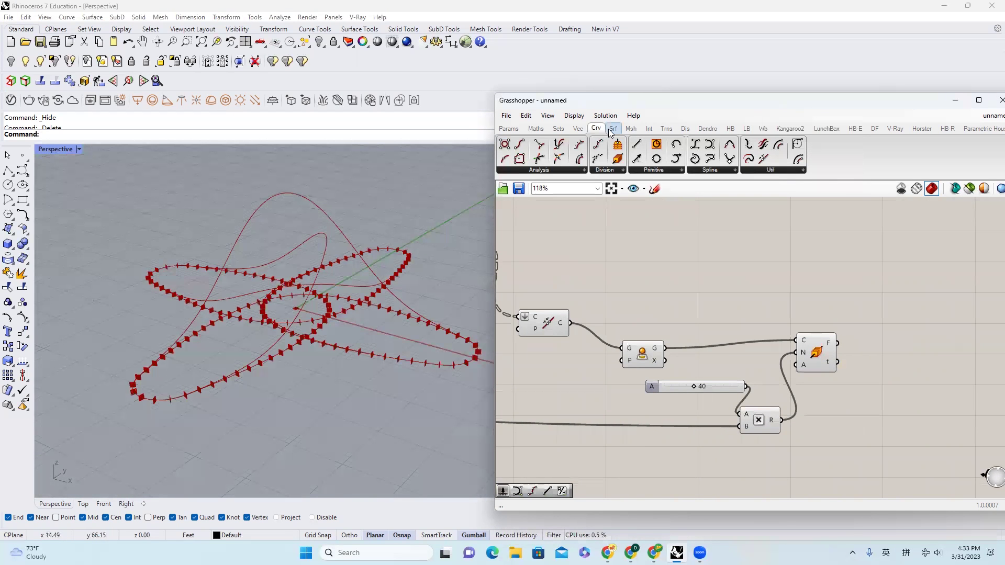
left_click(577, 129)
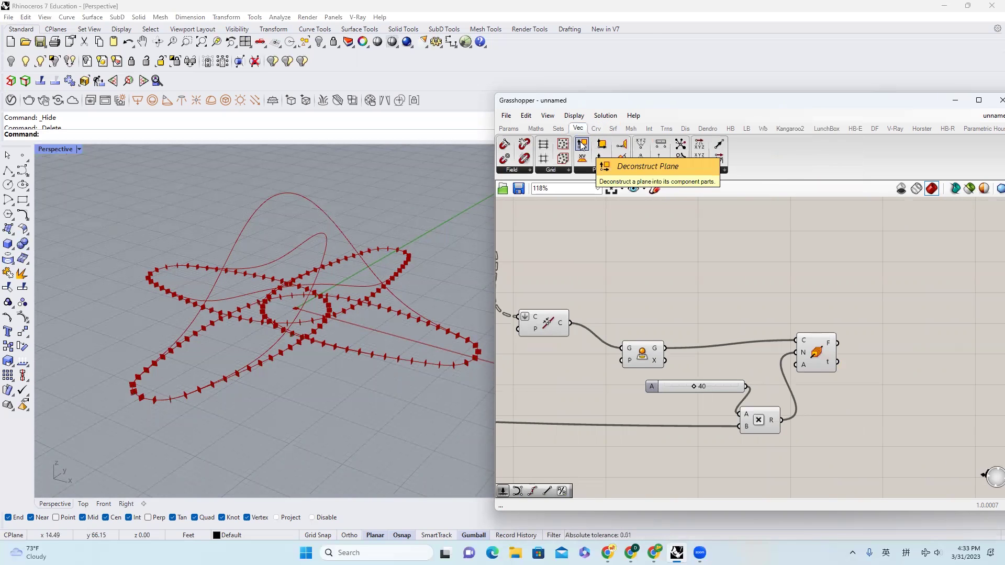
left_click_drag(879, 341, 879, 340)
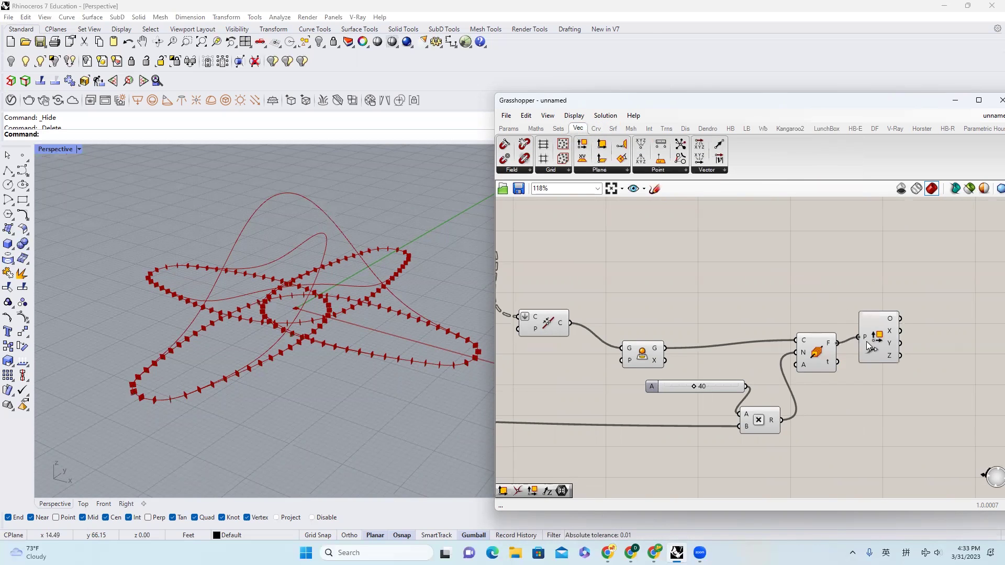
mouse_move(896, 320)
scroll(894, 320, "up", 3)
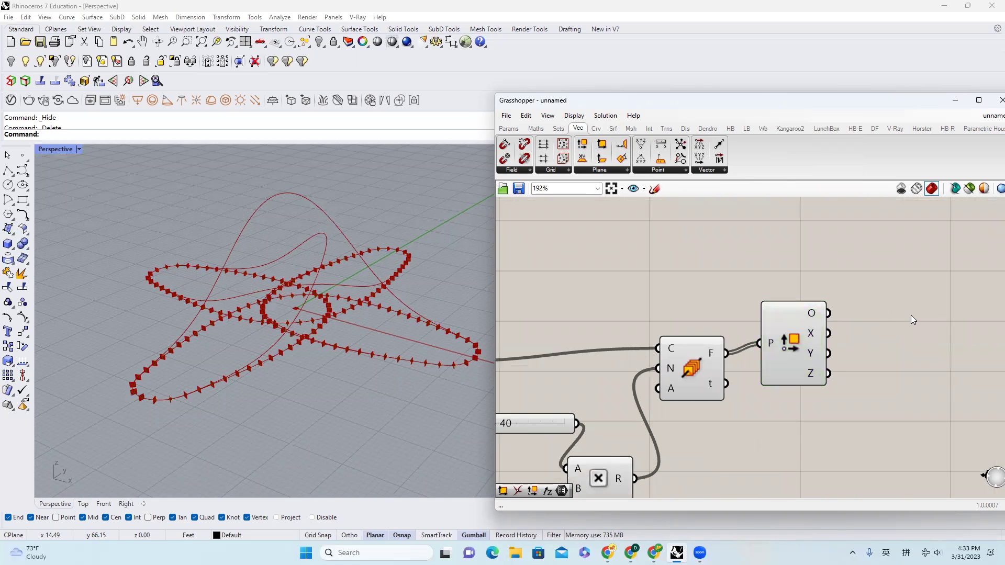
Add a Move component after the Deconstruct Plane component and feed the plane origins into its geometry input
double_click(911, 315)
type("move")
key("Return")
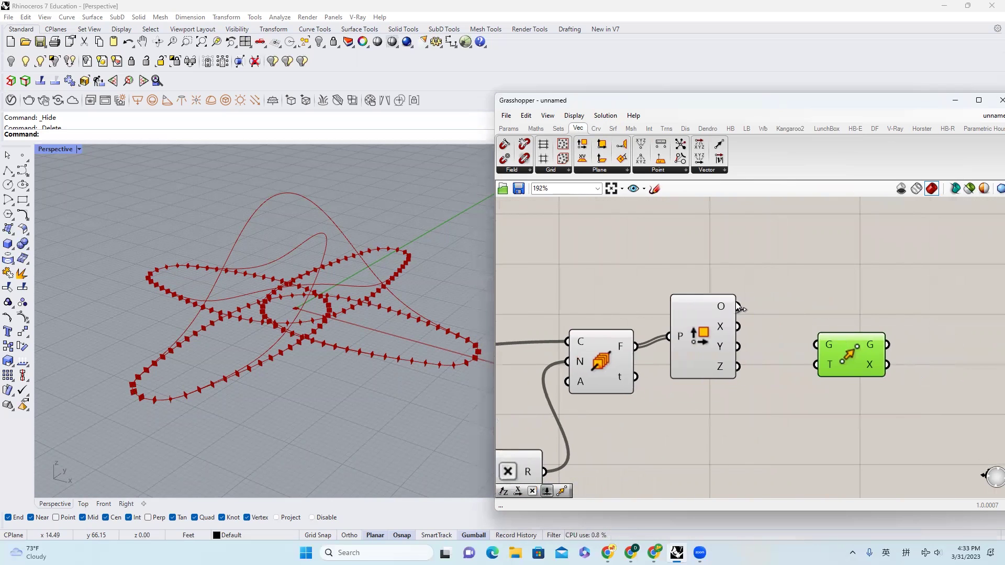
left_click_drag(738, 306, 903, 352)
Add a Unit Z component and connect its vector to the Move component's translation input
left_click(816, 407)
right_click(815, 406)
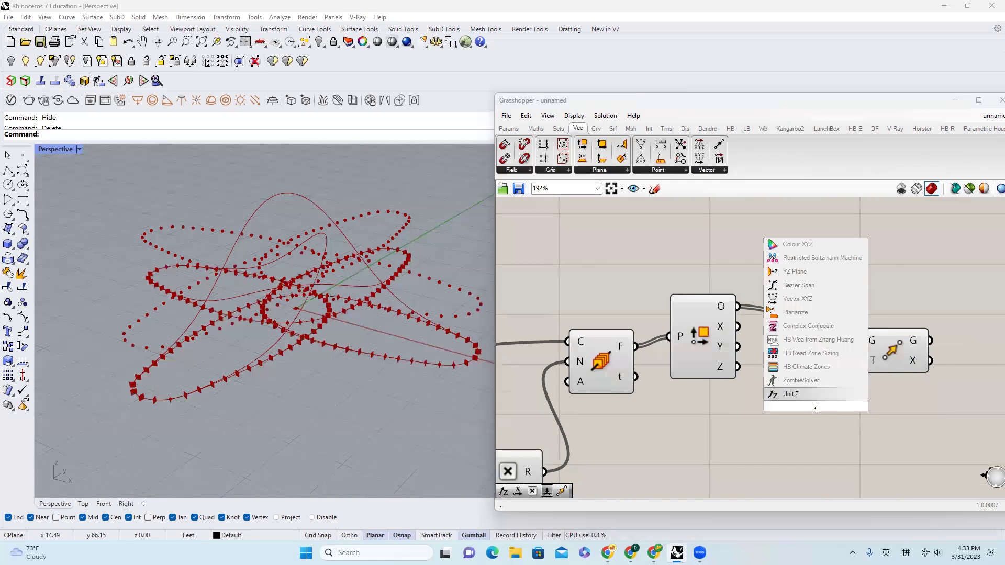
left_click(817, 402)
left_click_drag(819, 407, 863, 421)
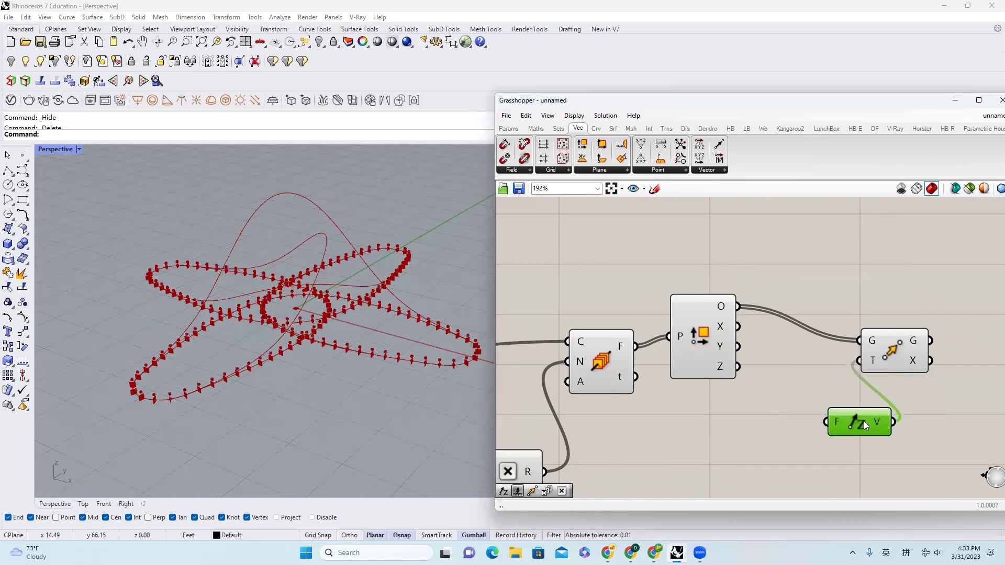
Add a number slider set to 222 and connect it to the Unit Z component's factor input
double_click(732, 411)
type("222")
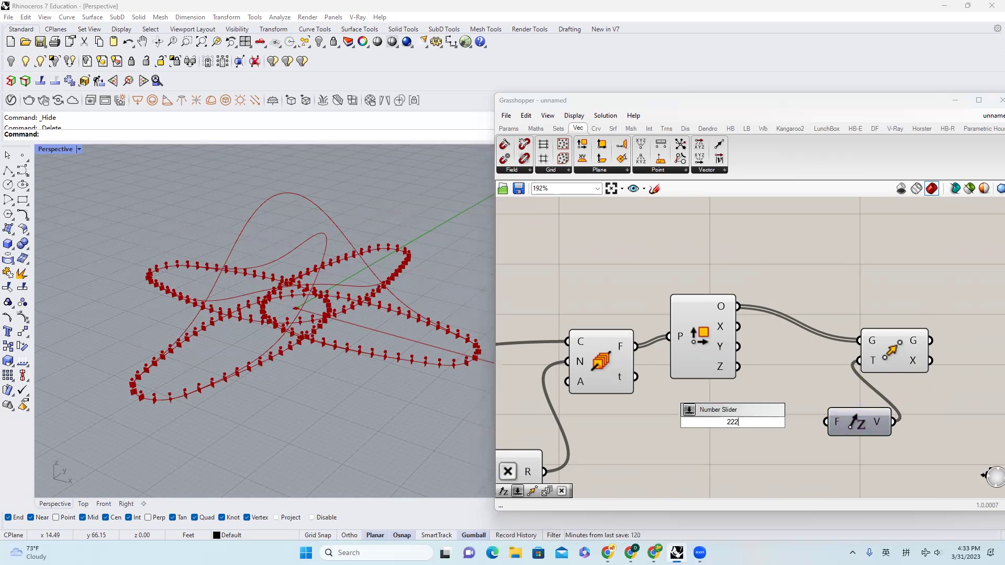
key("Return")
left_click_drag(786, 422, 828, 422)
scroll(314, 376, "down", 4)
scroll(720, 423, "up", 2)
left_click(904, 408)
scroll(374, 321, "down", 5)
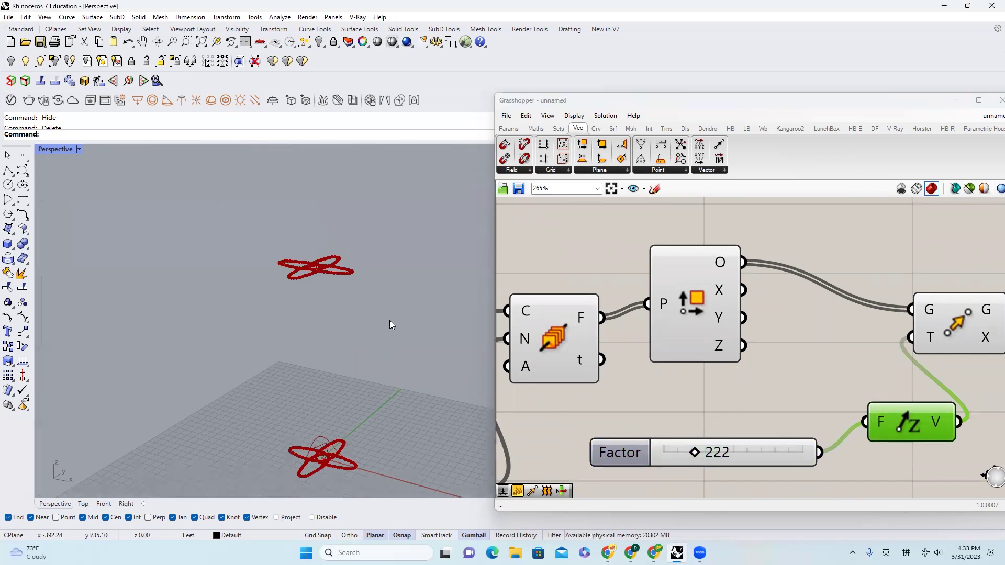
scroll(390, 320, "down", 3)
scroll(721, 347, "down", 3)
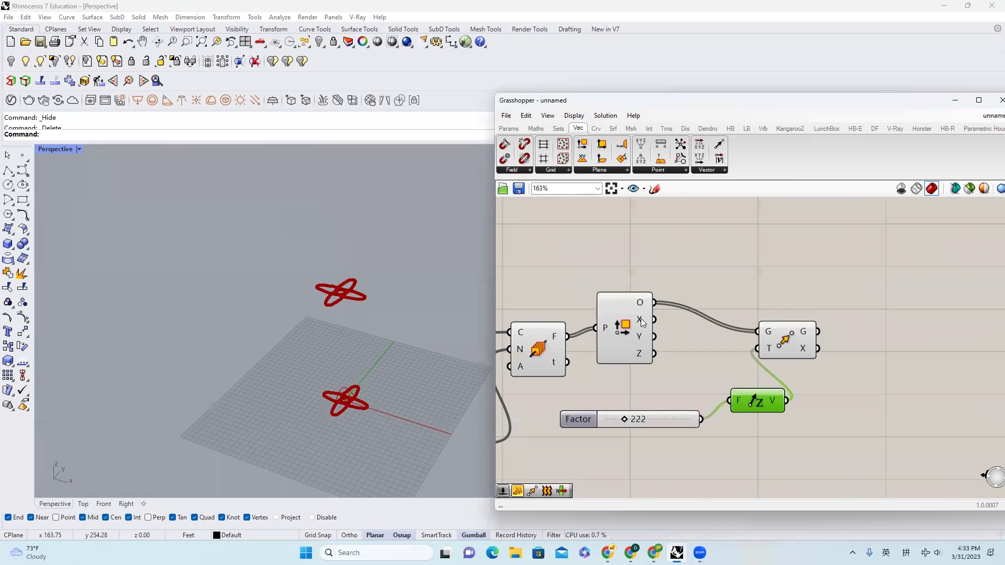
Add a Line component running from the plane origins to the moved points
left_click(597, 129)
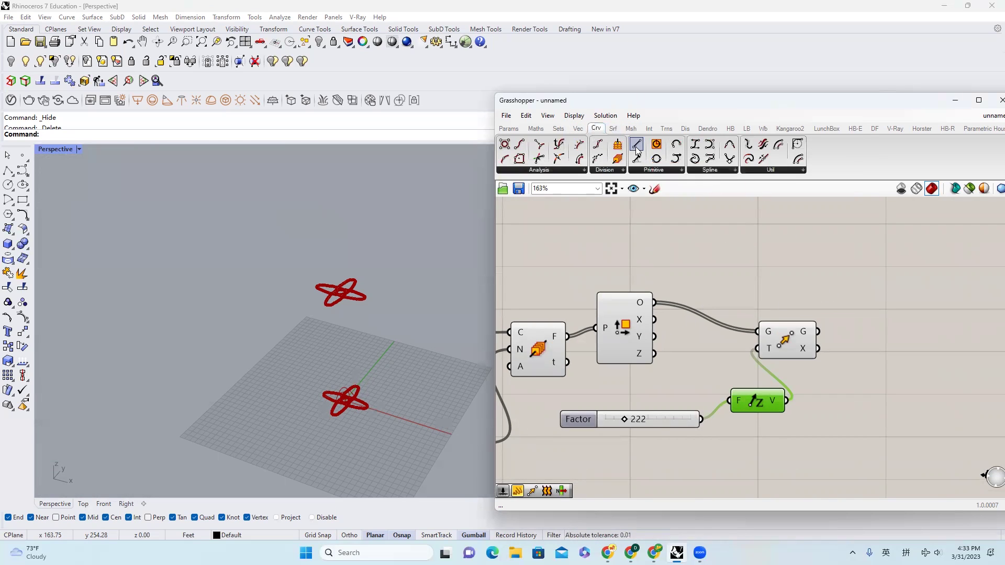
left_click_drag(637, 152, 836, 287)
left_click_drag(654, 302, 820, 330)
scroll(351, 373, "up", 8)
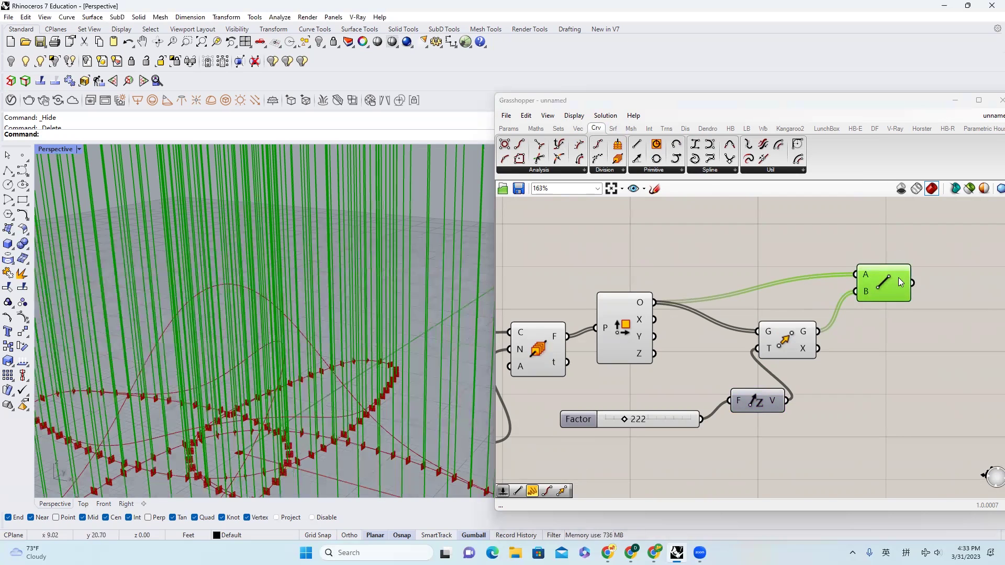
scroll(319, 337, "down", 5)
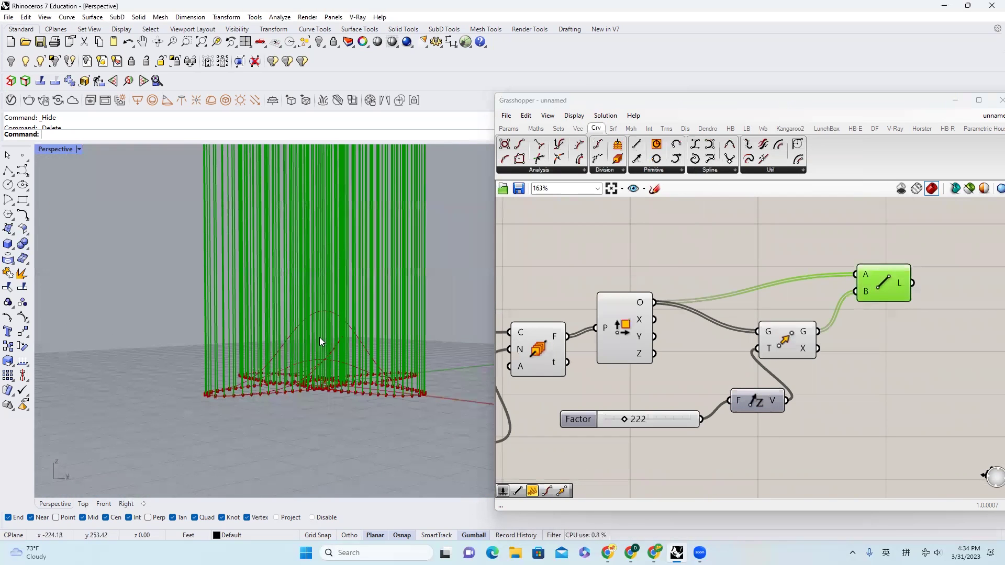
scroll(319, 337, "up", 7)
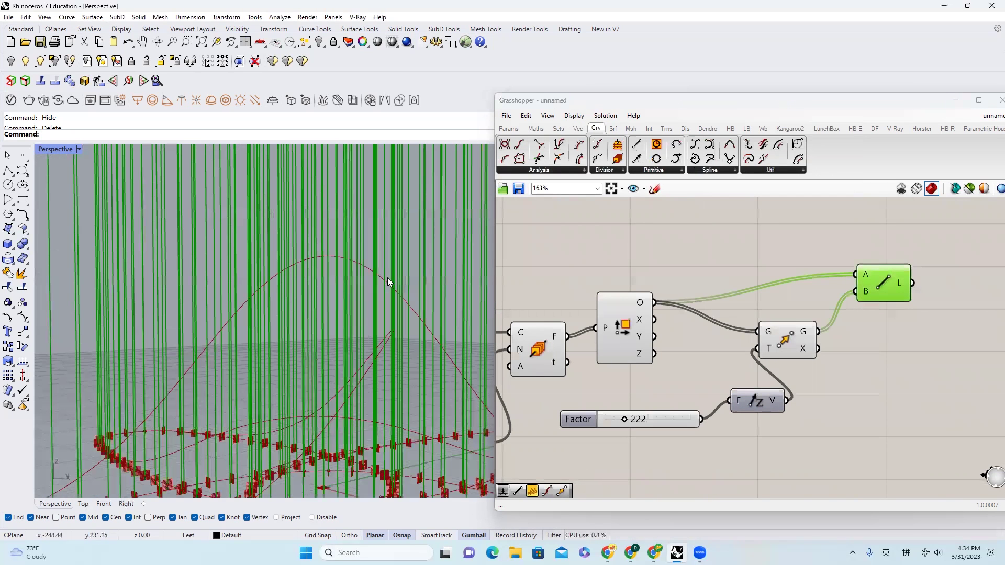
scroll(322, 309, "down", 6)
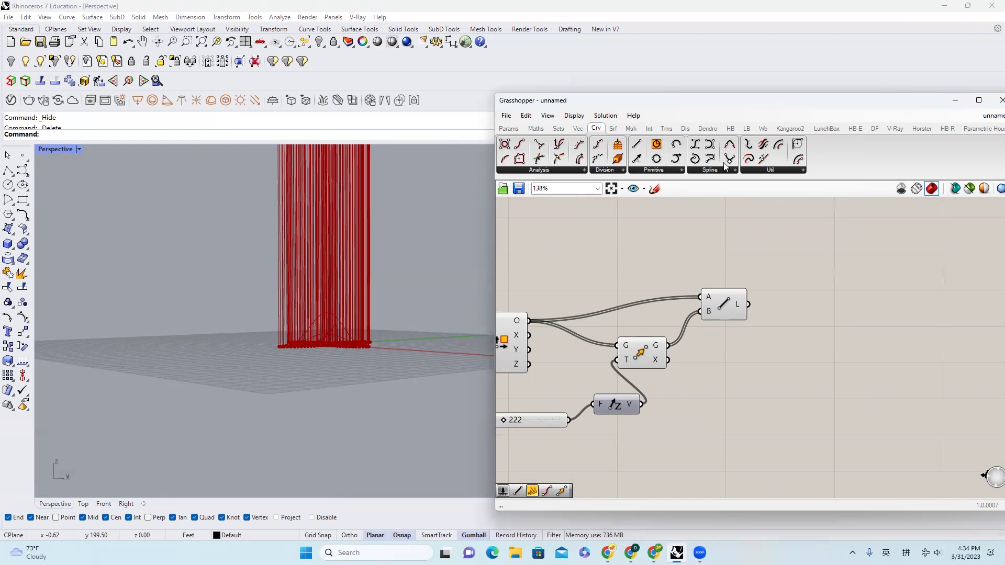
Add a Curve | Curve intersection component and connect the Interpolate component's curve output to its input A
left_click(648, 131)
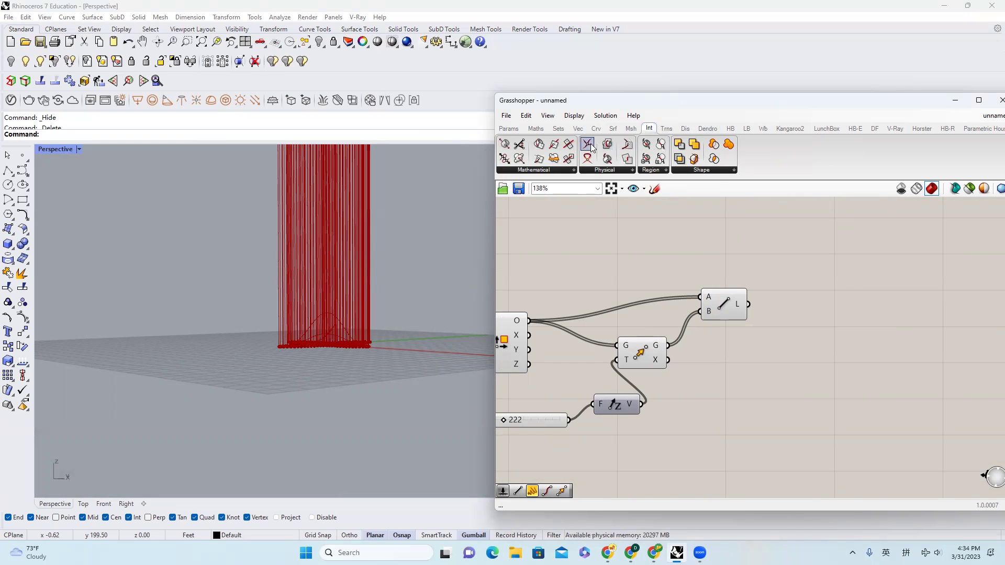
left_click_drag(588, 145, 823, 309)
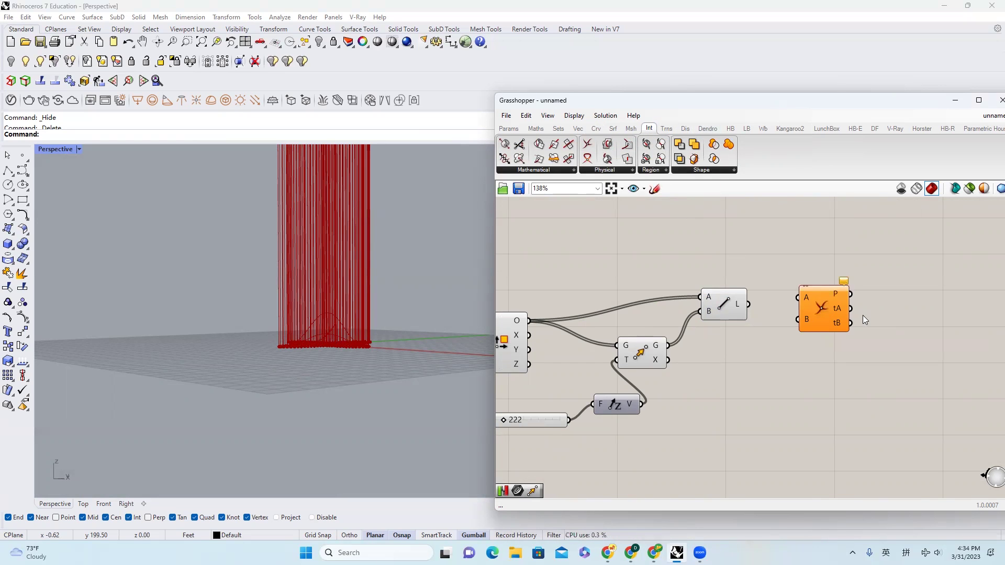
scroll(790, 320, "down", 7)
scroll(645, 323, "up", 5)
left_click(564, 274)
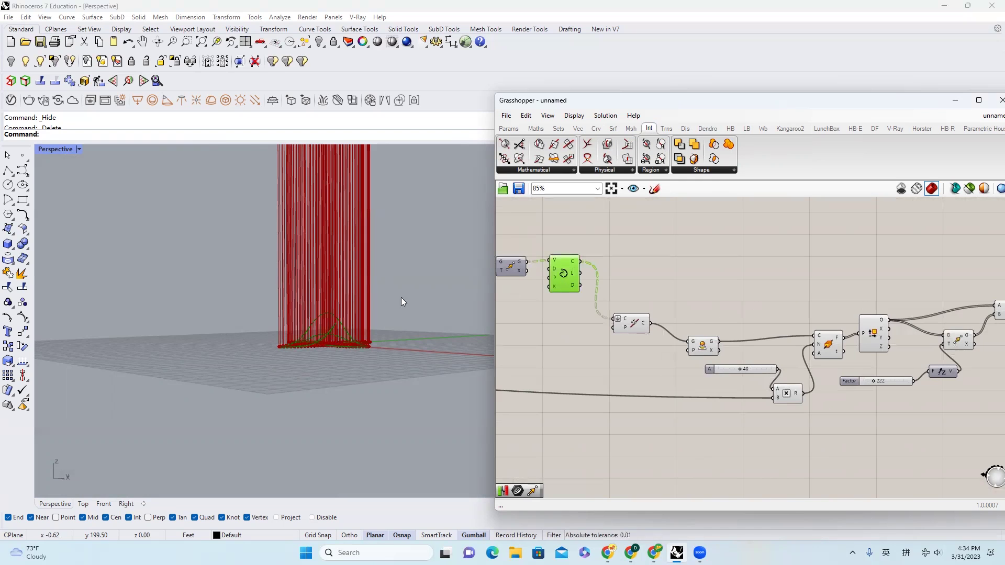
scroll(311, 342, "up", 5)
scroll(464, 327, "down", 7)
scroll(583, 345, "down", 3)
left_click_drag(583, 297, 878, 291)
scroll(890, 331, "up", 6)
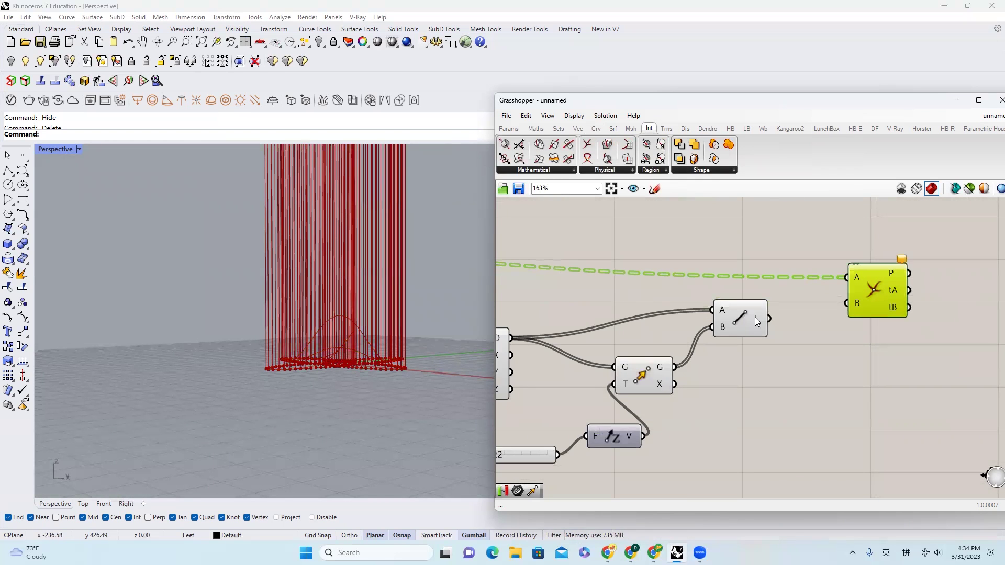
Connect the vertical lines to input B of the curve intersection component and graft that input
left_click(758, 320)
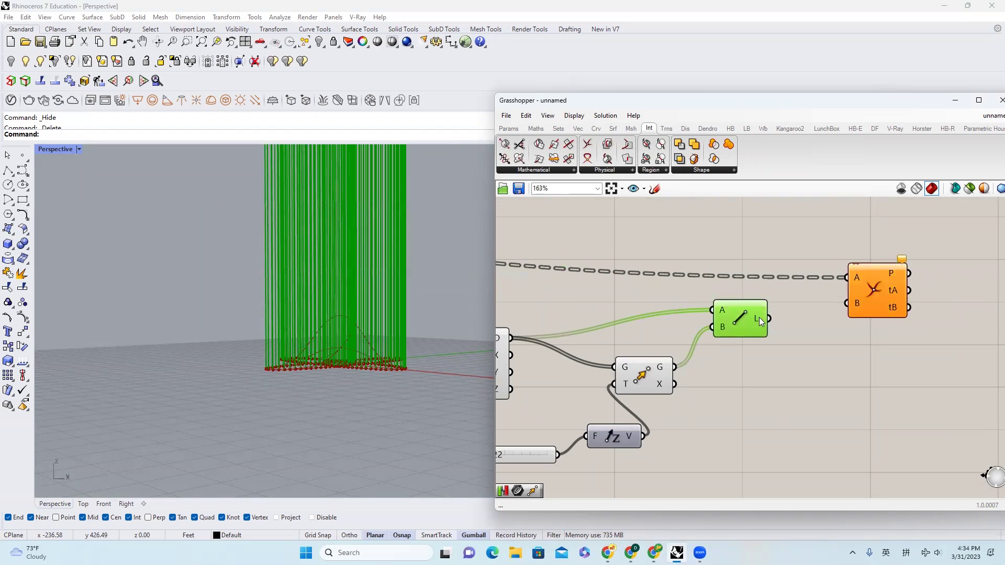
right_click(853, 304)
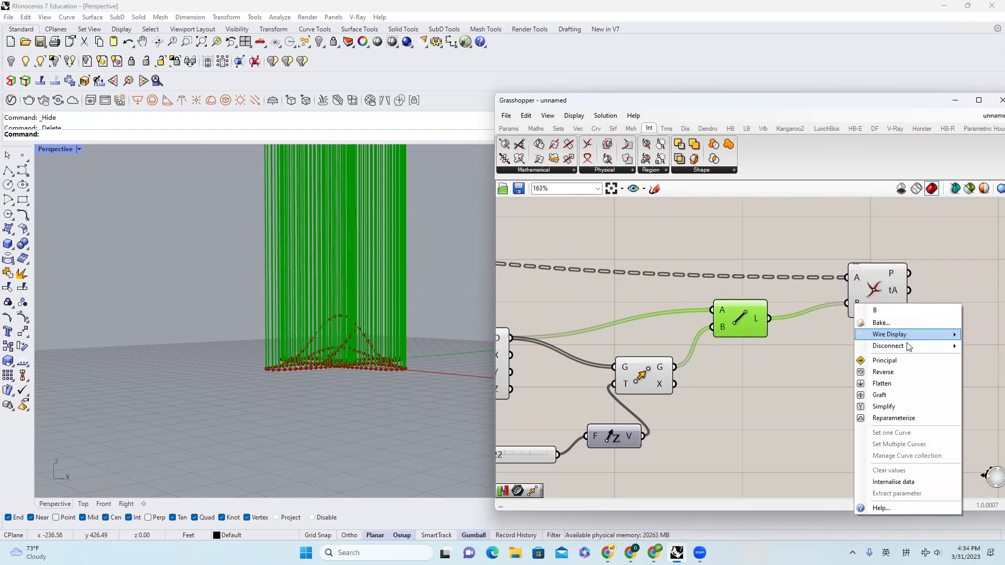
left_click(927, 405)
Turn off the viewport preview of the Line component
scroll(837, 382, "down", 3)
left_click(773, 390)
middle_click(773, 391)
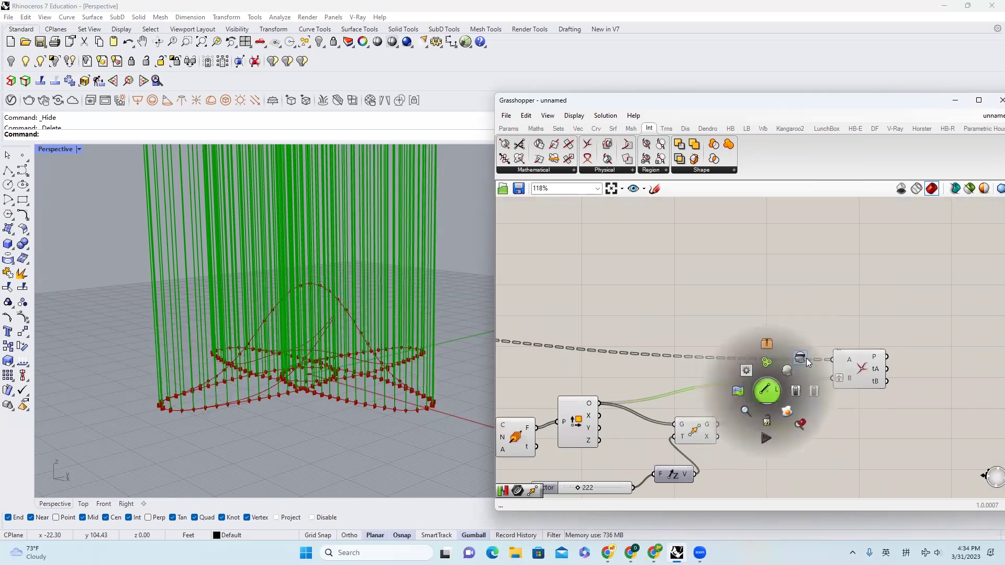
left_click(806, 358)
Examine the intersection points on the raised curve and the frames on the ground curve from several angles
right_click_drag(398, 293, 344, 301)
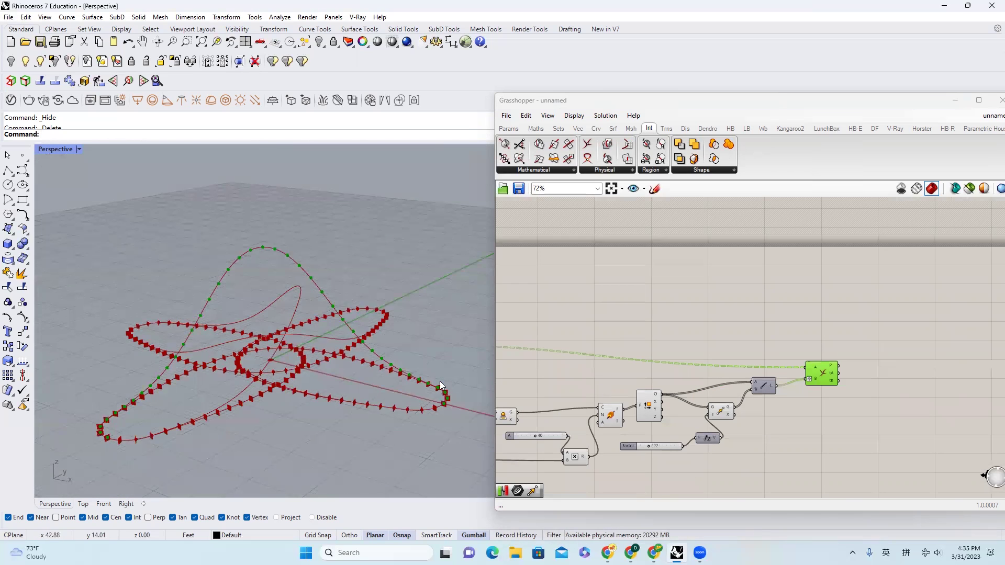
scroll(253, 355, "up", 5)
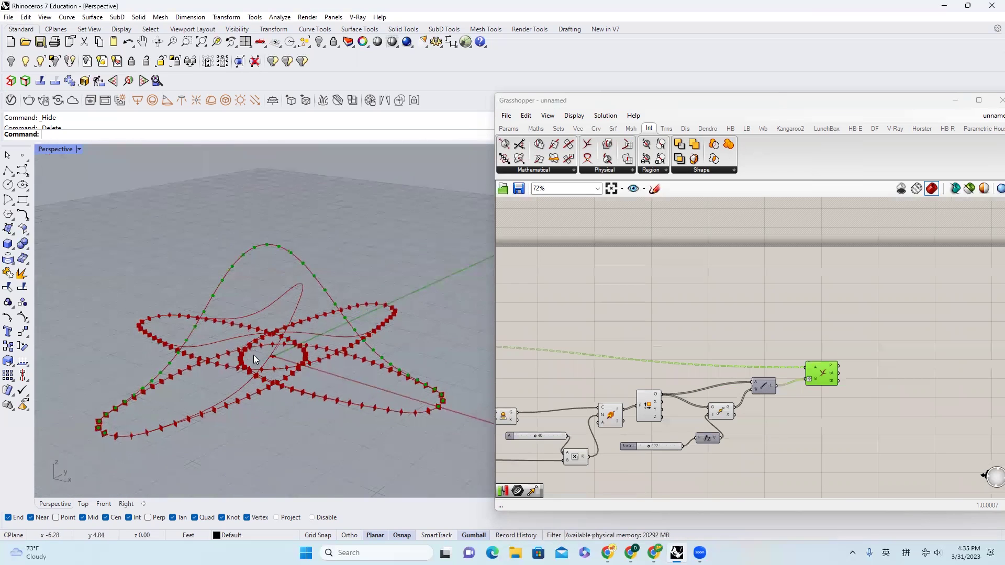
scroll(386, 296, "down", 3)
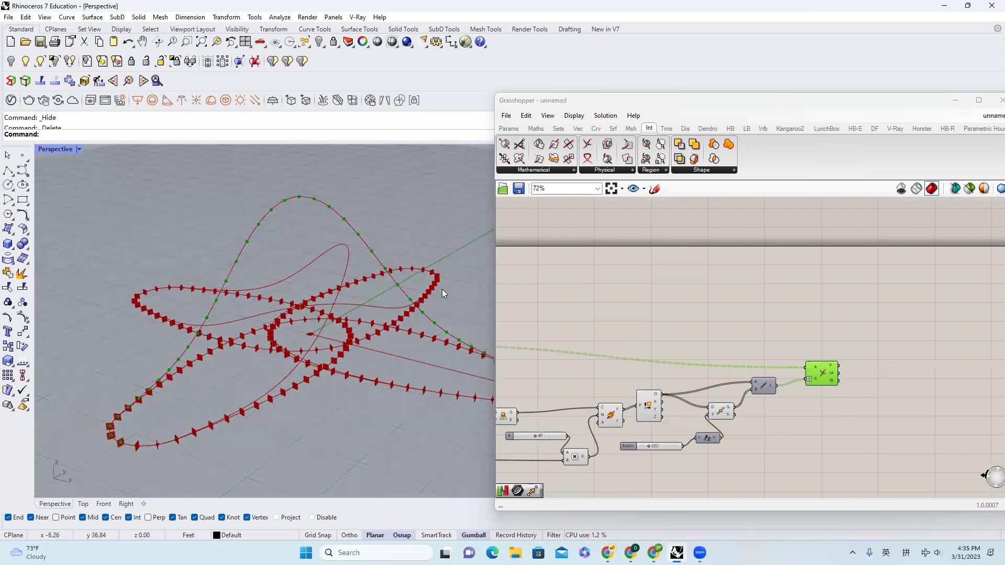
scroll(625, 487, "up", 2)
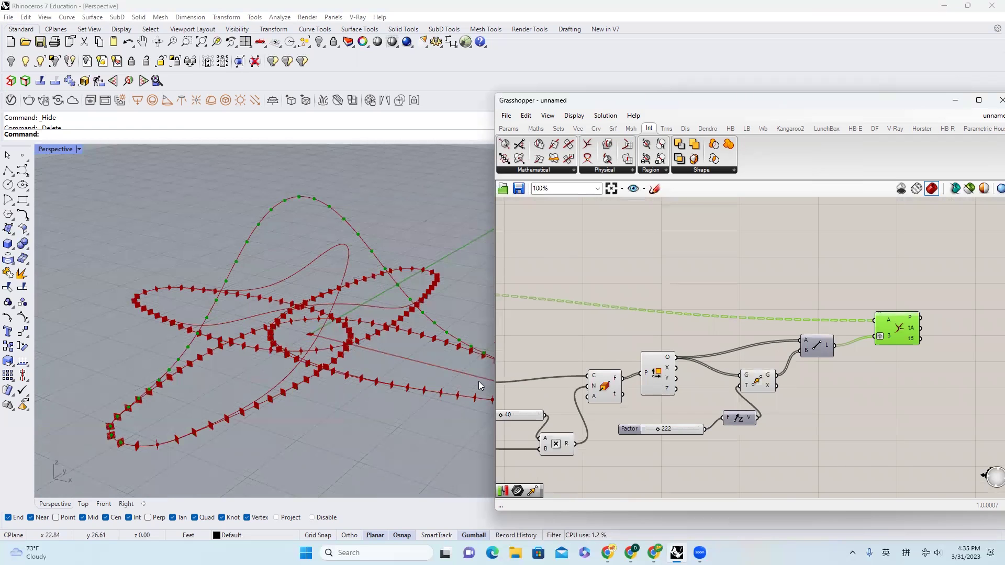
left_click(657, 379)
scroll(385, 314, "up", 3)
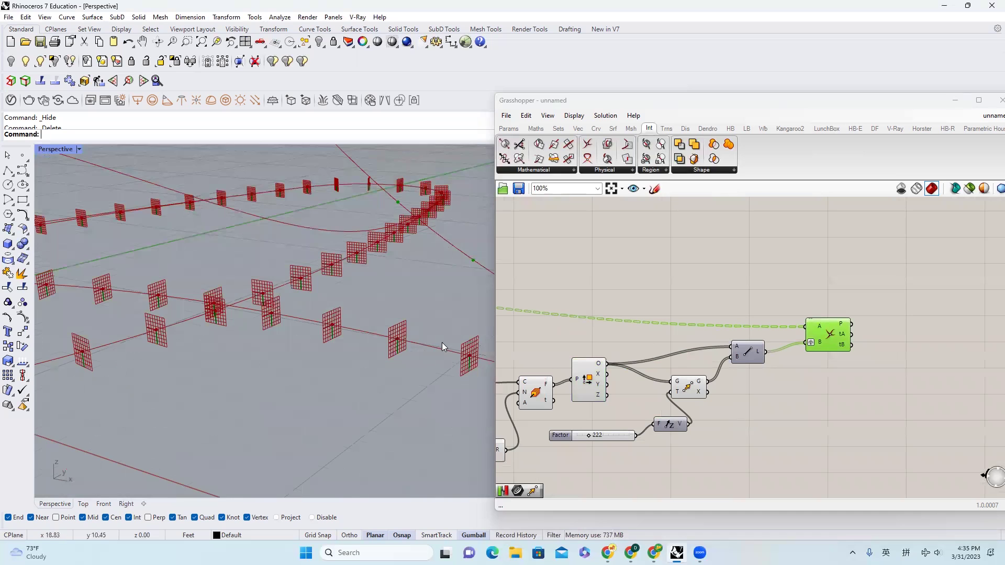
right_click_drag(442, 343, 393, 336)
scroll(397, 333, "up", 2)
scroll(433, 351, "down", 4)
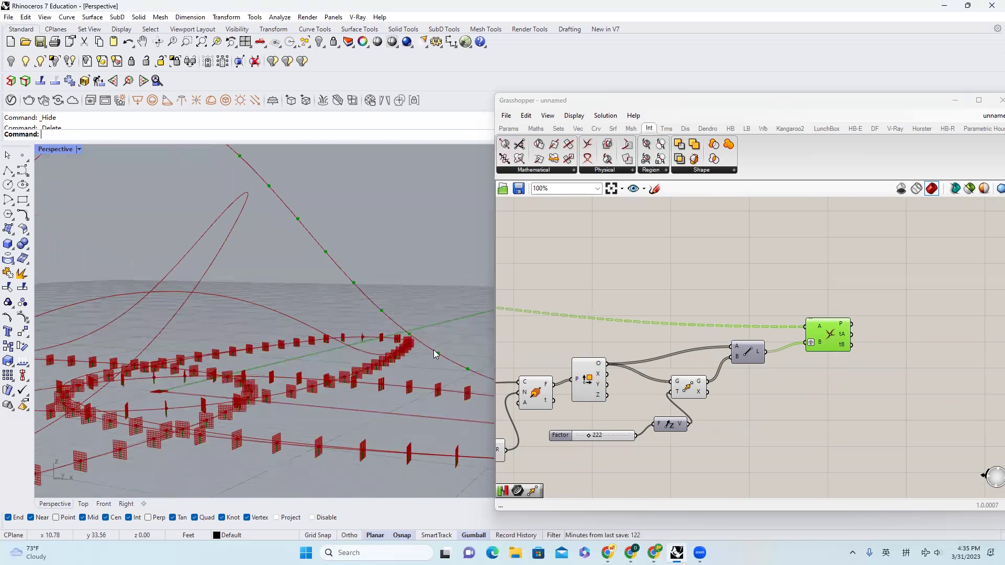
Add another Move component and place it beyond the curve intersection component
double_click(877, 353)
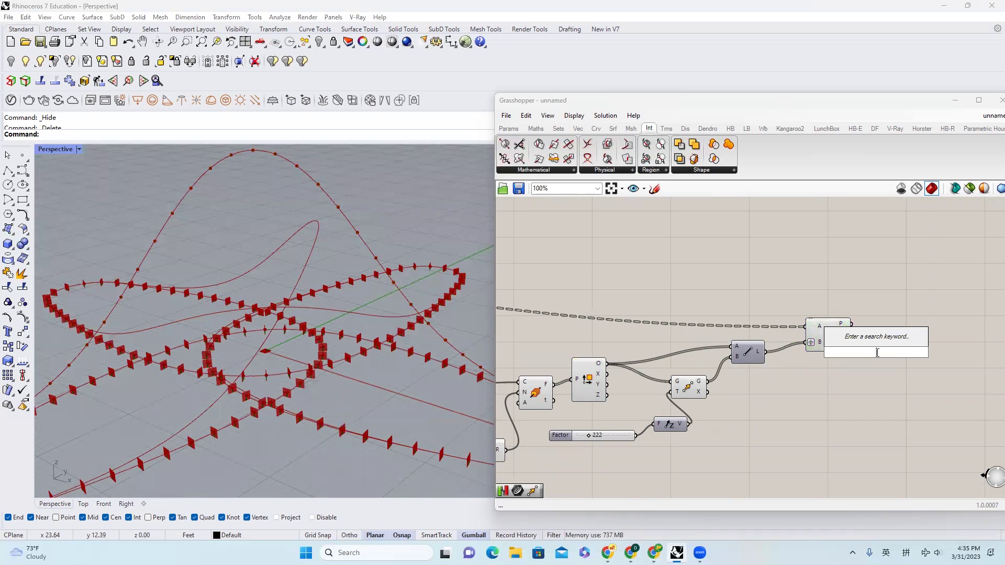
type("move")
key("Return")
left_click_drag(877, 353, 923, 311)
Add a Vector 2Pt component and connect the plane origins to its point A input
left_click(883, 376)
double_click(883, 376)
type("vec")
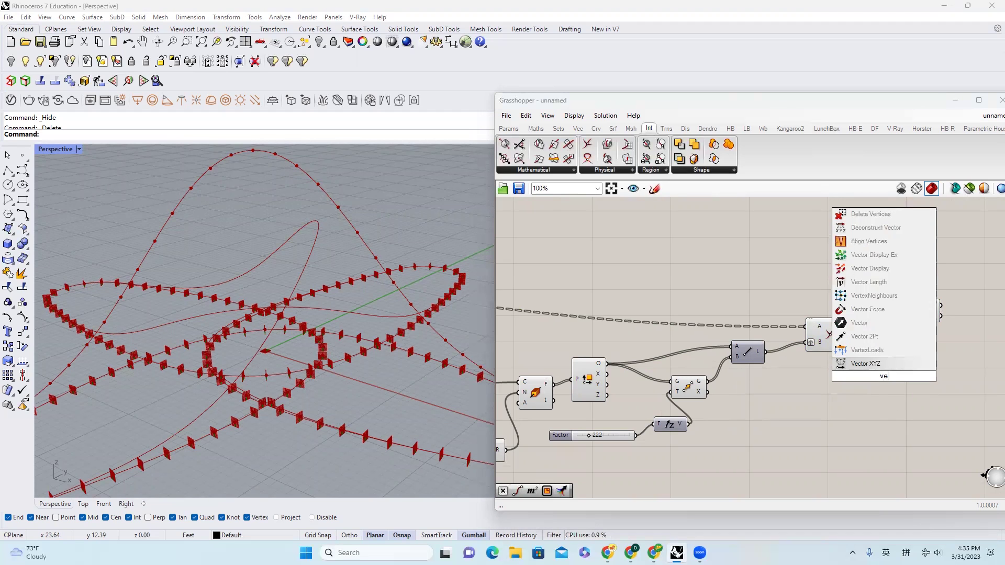
left_click(885, 362)
left_click_drag(588, 387, 865, 367)
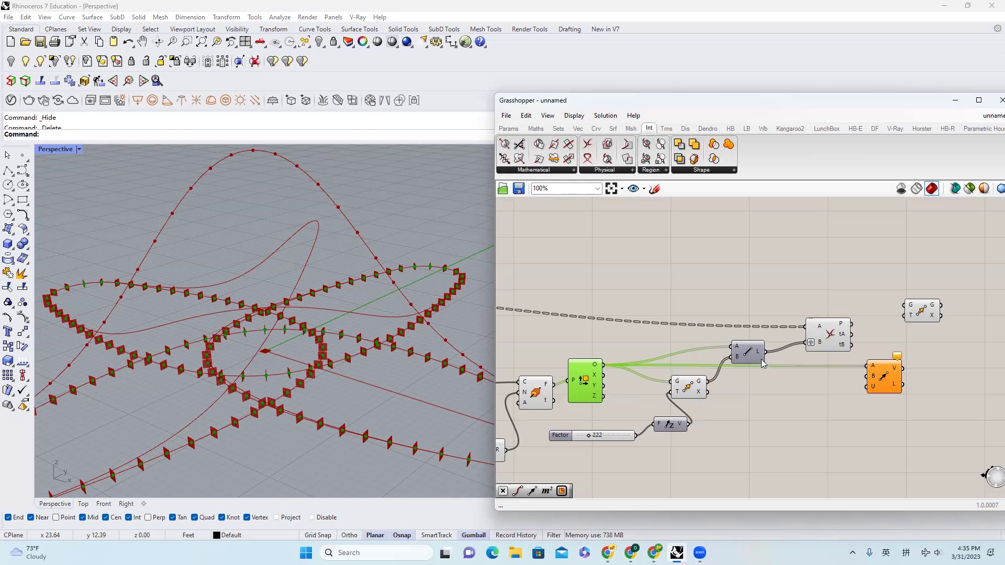
Replace the source of the intersection component's input A with the Join Curves output
mouse_move(848, 325)
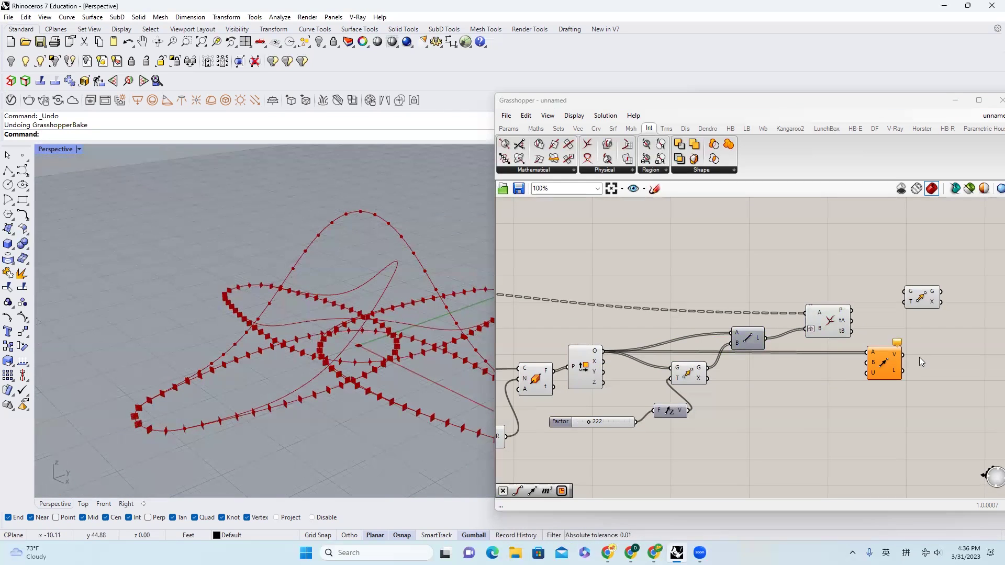
right_click_drag(404, 288, 404, 274)
right_click_drag(329, 341, 373, 314)
right_click_drag(433, 295, 433, 324)
scroll(433, 314, "down", 3)
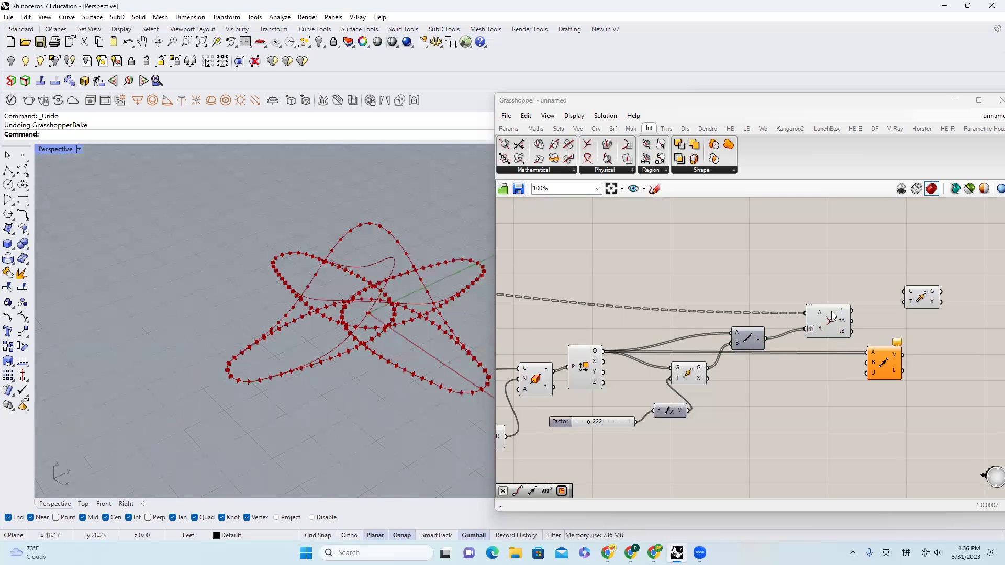
left_click(820, 318)
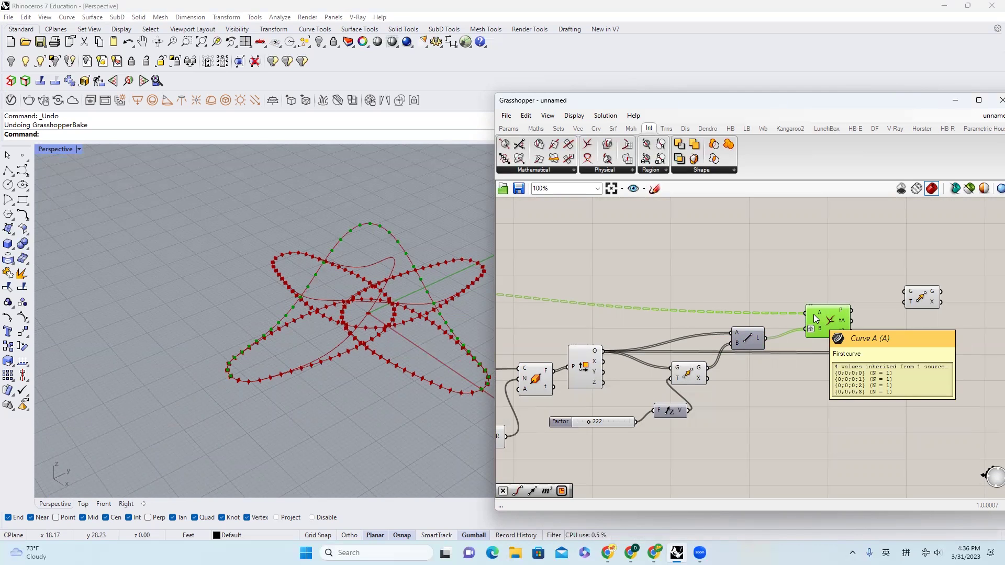
scroll(813, 314, "down", 5)
scroll(722, 314, "up", 2)
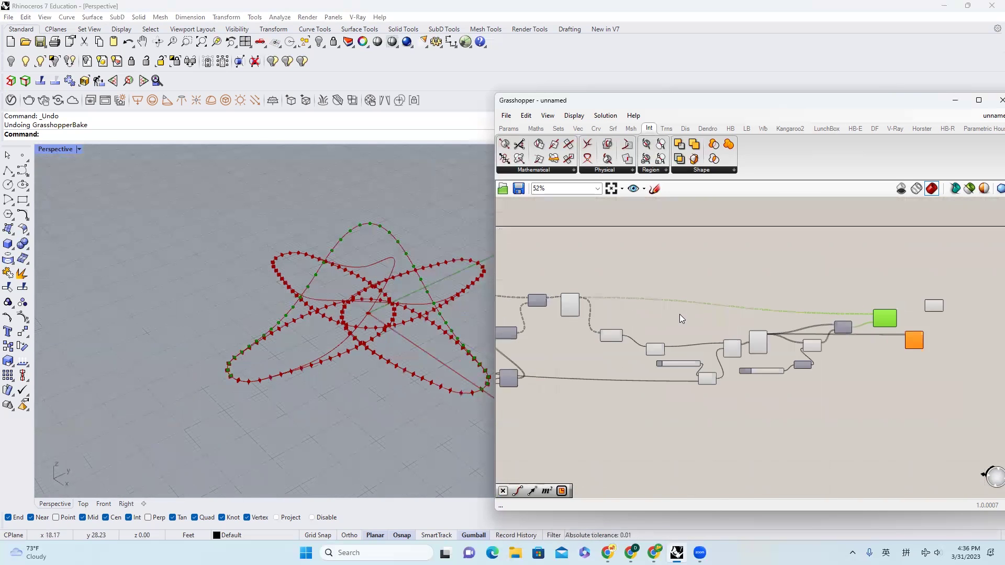
left_click(564, 326)
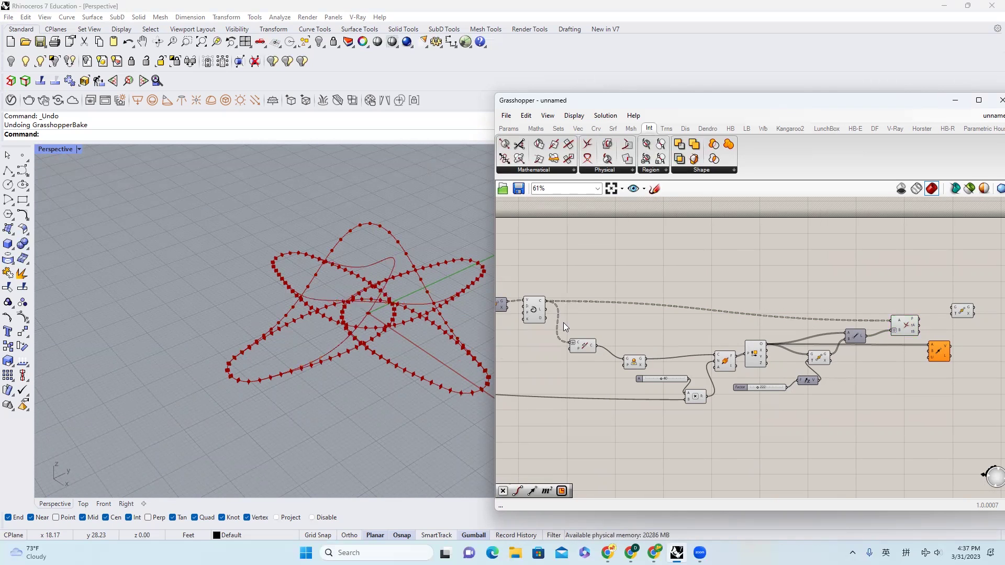
left_click_drag(598, 348, 893, 320)
left_click(902, 328)
scroll(903, 329, "up", 4)
Flatten the intersection component's points output and connect it to the Vector 2Pt component's point B input
mouse_move(851, 315)
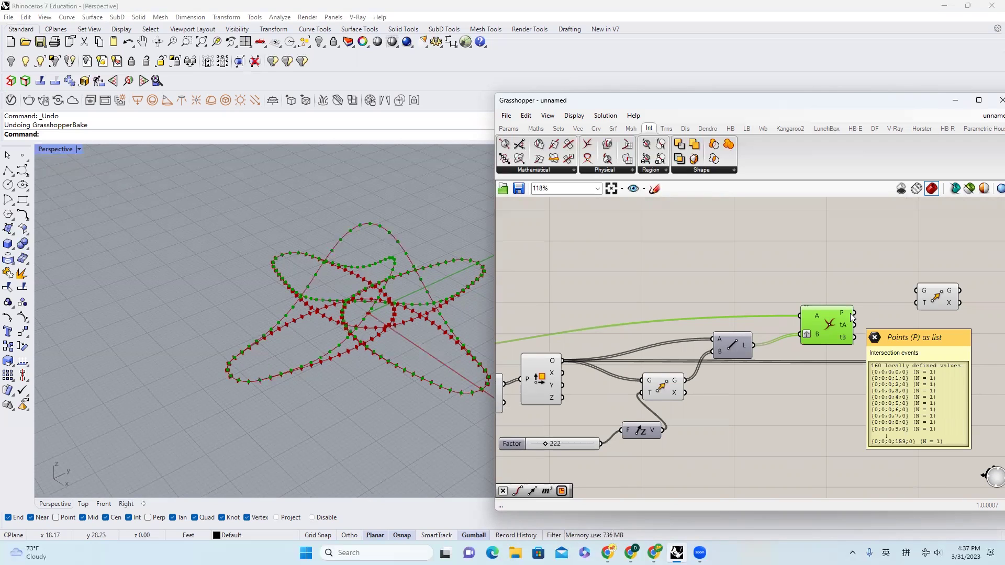
mouse_move(879, 362)
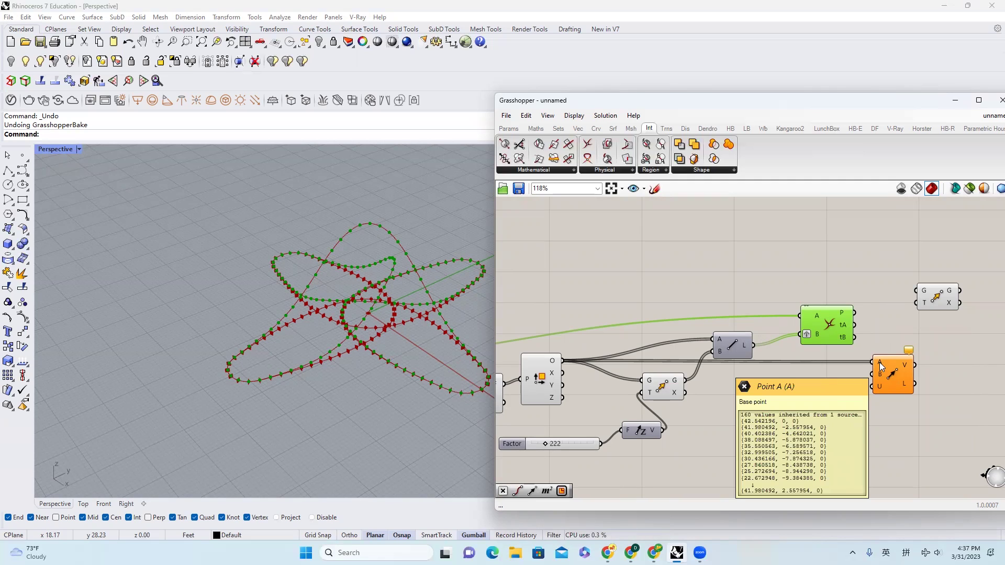
right_click(847, 312)
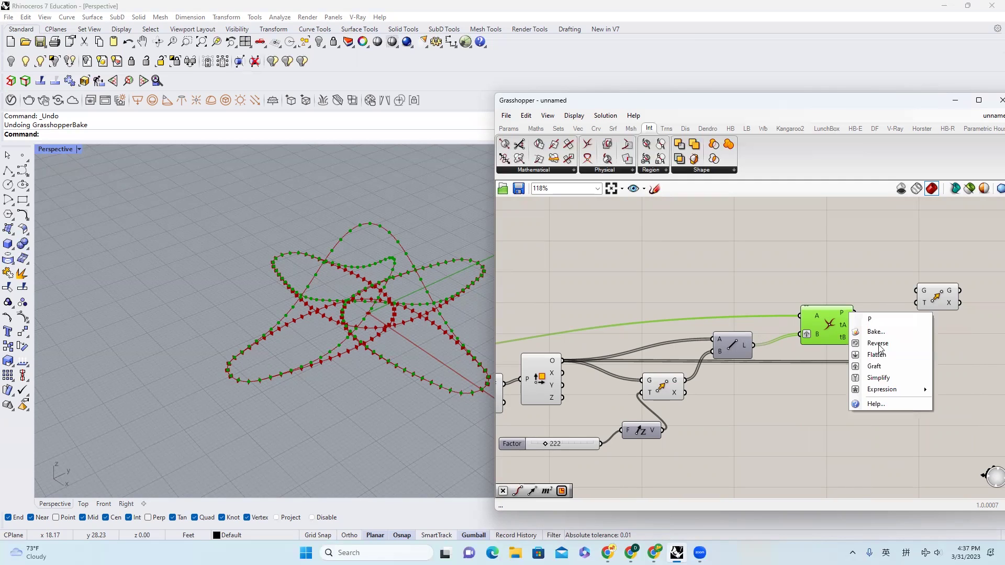
left_click(890, 364)
left_click_drag(865, 315, 875, 374)
mouse_move(878, 363)
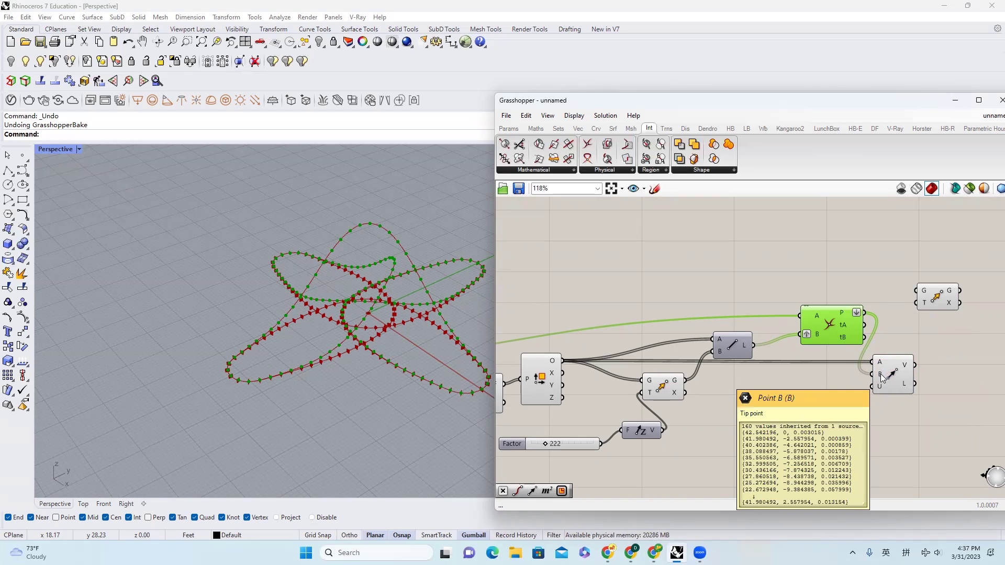
Feed the Move component with the ground-curve frames as geometry and the Vector 2Pt vector as its motion
left_click(898, 376)
right_click_drag(898, 377, 803, 379)
left_click_drag(816, 366, 820, 306)
scroll(816, 319, "down", 1)
right_click_drag(598, 375, 653, 360)
left_click(506, 373)
right_click_drag(507, 372, 525, 367)
Hide the preview of the components that come before the Move component
right_click_drag(405, 181, 387, 285)
scroll(809, 290, "down", 3)
left_click_drag(843, 399, 518, 281)
key("ctrl+q")
right_click_drag(753, 291, 655, 316)
Add a Rectangle component and connect the Move component's geometry output to its plane input P
scroll(847, 303, "up", 9)
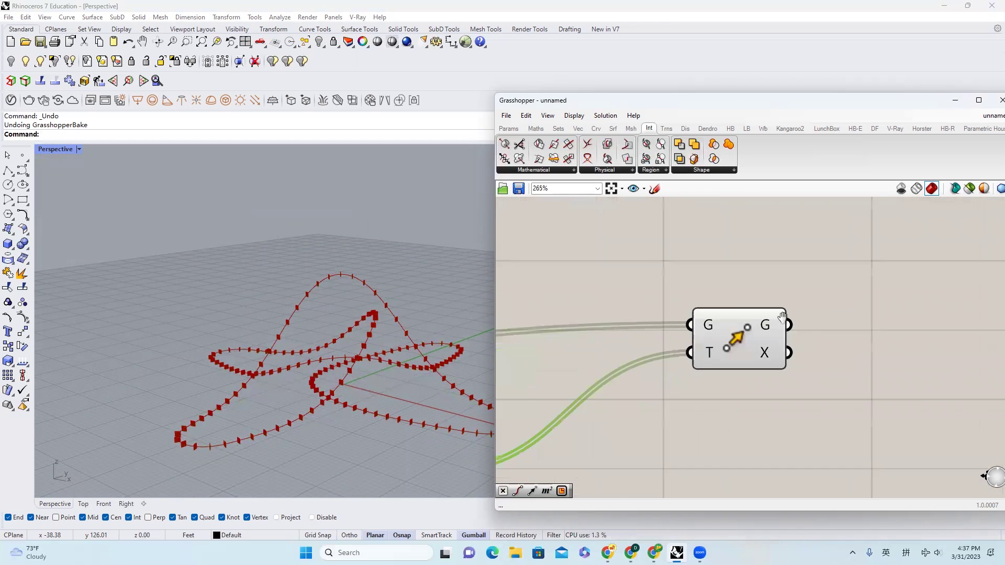
right_click_drag(782, 316, 720, 303)
double_click(896, 308)
type("rec")
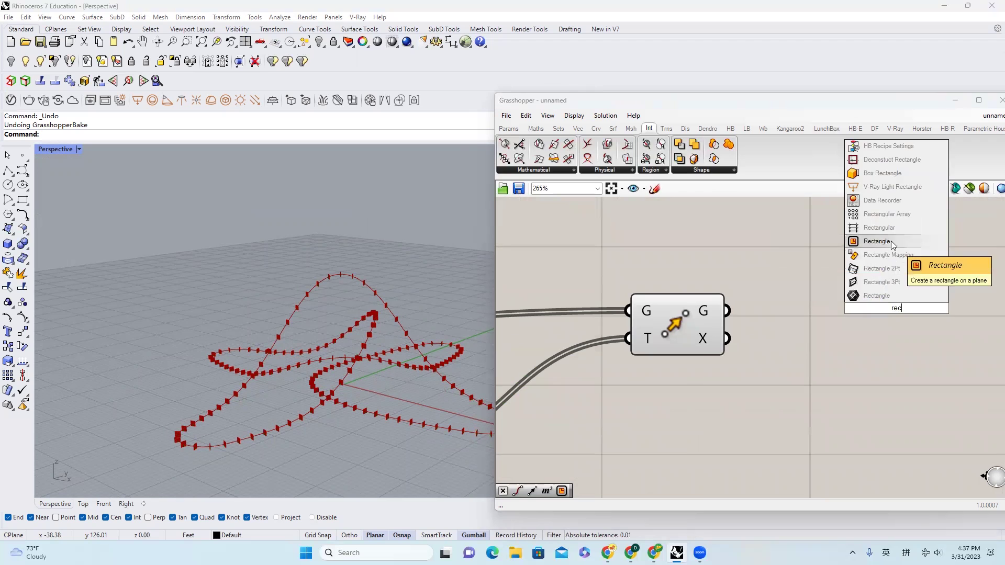
left_click(891, 241)
left_click(676, 340)
scroll(697, 335, "up", 2)
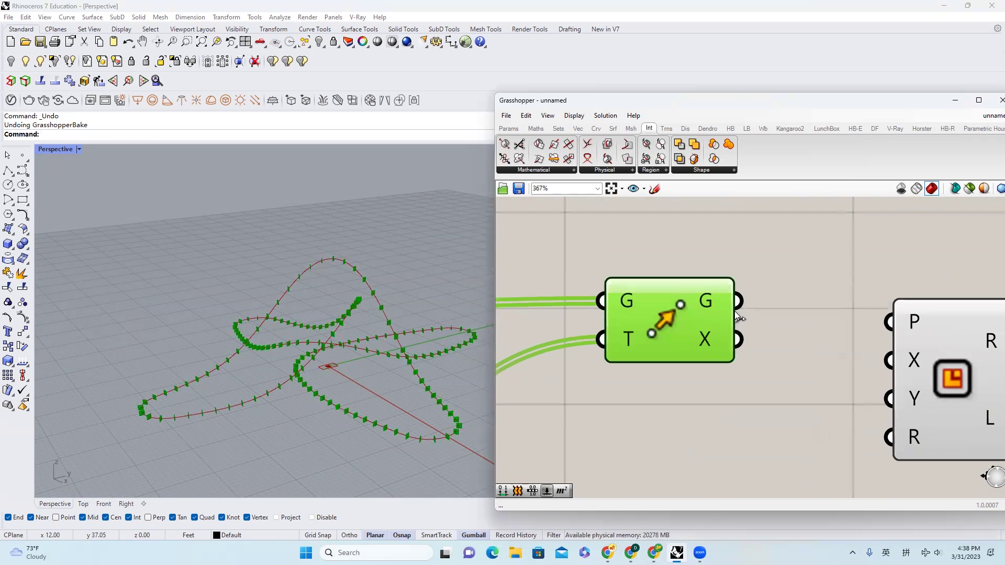
scroll(734, 311, "down", 1)
left_click_drag(735, 302, 858, 317)
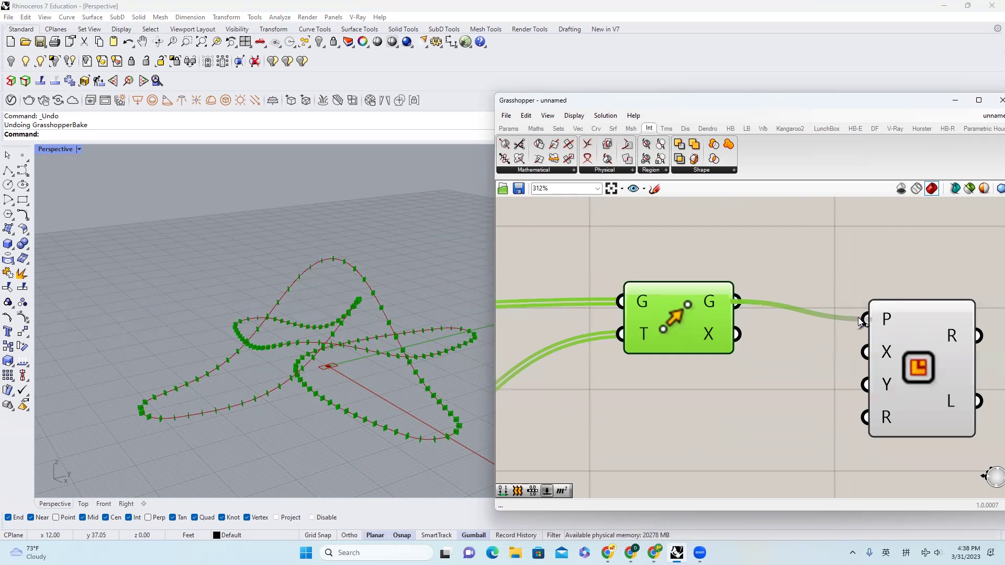
left_click(813, 273)
scroll(368, 303, "up", 3)
right_click_drag(367, 303, 335, 319)
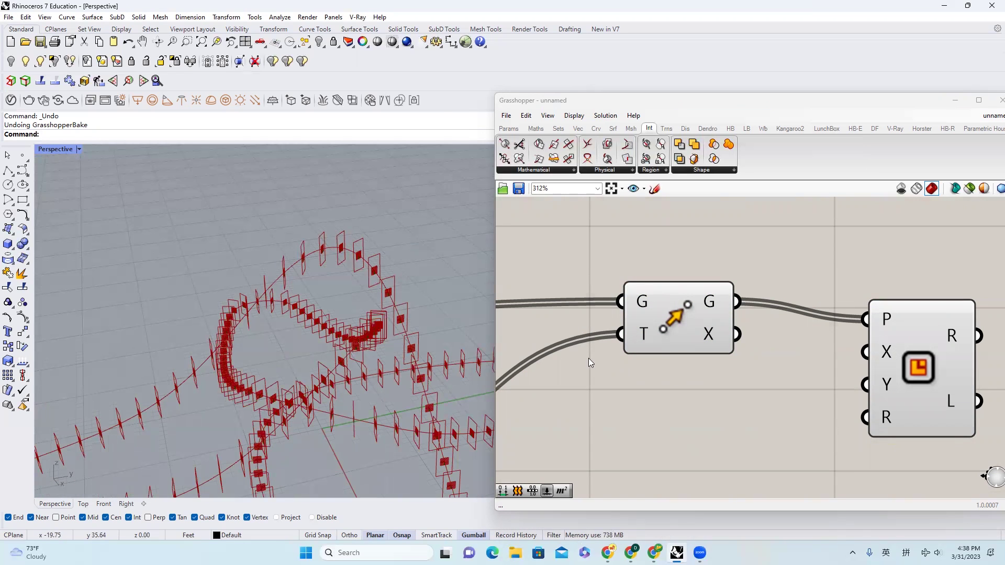
Add a Construct Domain component, feed its start and end from a 2.22 slider, and connect it to the rectangle's X size
scroll(310, 308, "down", 6)
scroll(328, 365, "up", 2)
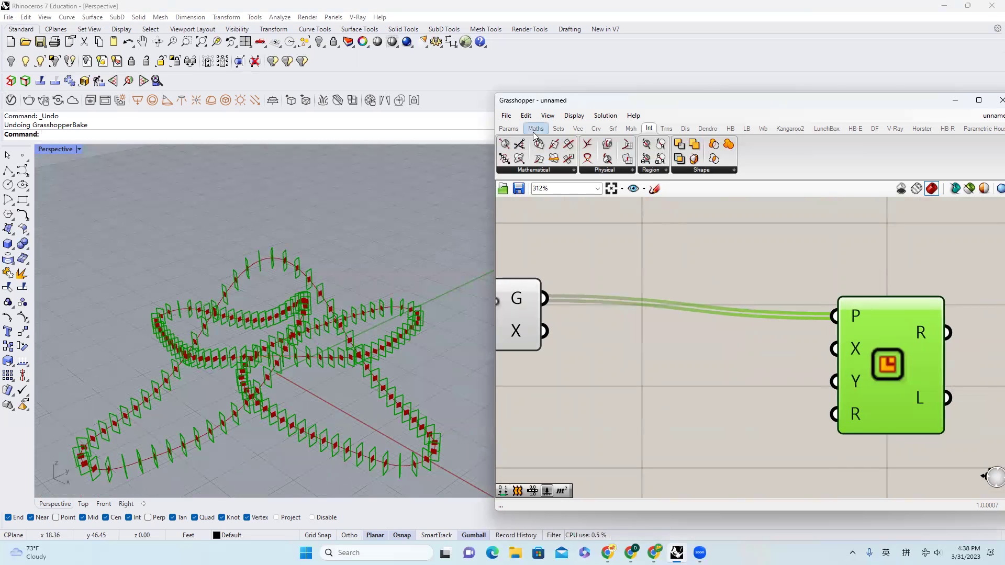
left_click(535, 129)
left_click_drag(505, 148, 716, 398)
scroll(762, 351, "down", 3)
left_click_drag(767, 369, 808, 339)
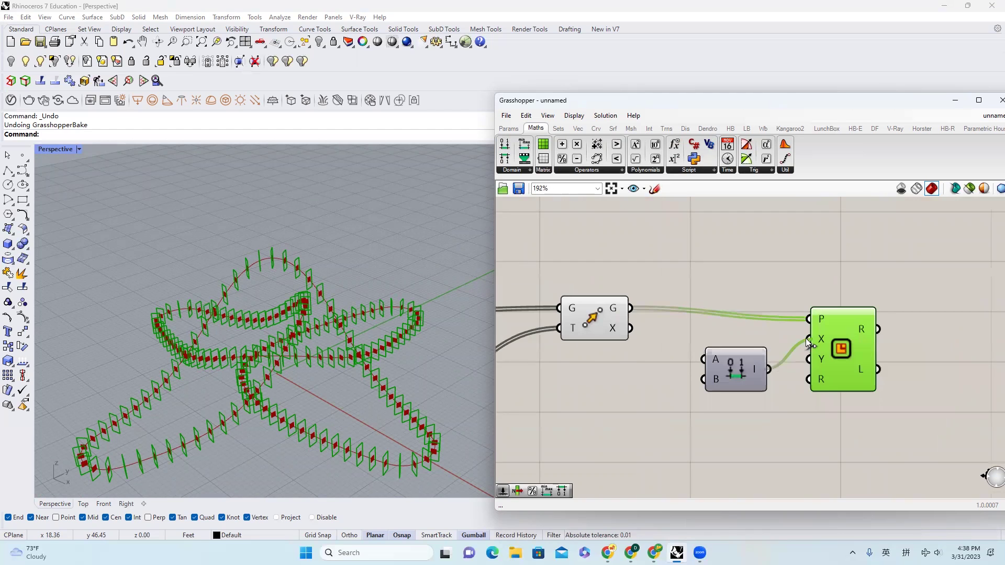
left_click_drag(722, 367, 829, 354)
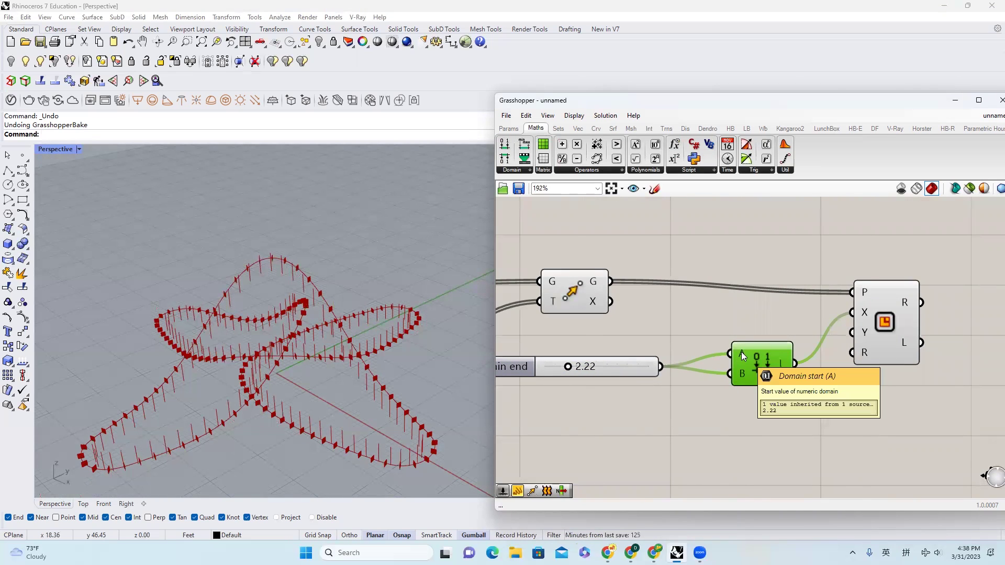
Set the expression -x on the Construct Domain component's start input A
right_click(741, 352)
mouse_move(817, 443)
left_click(884, 453)
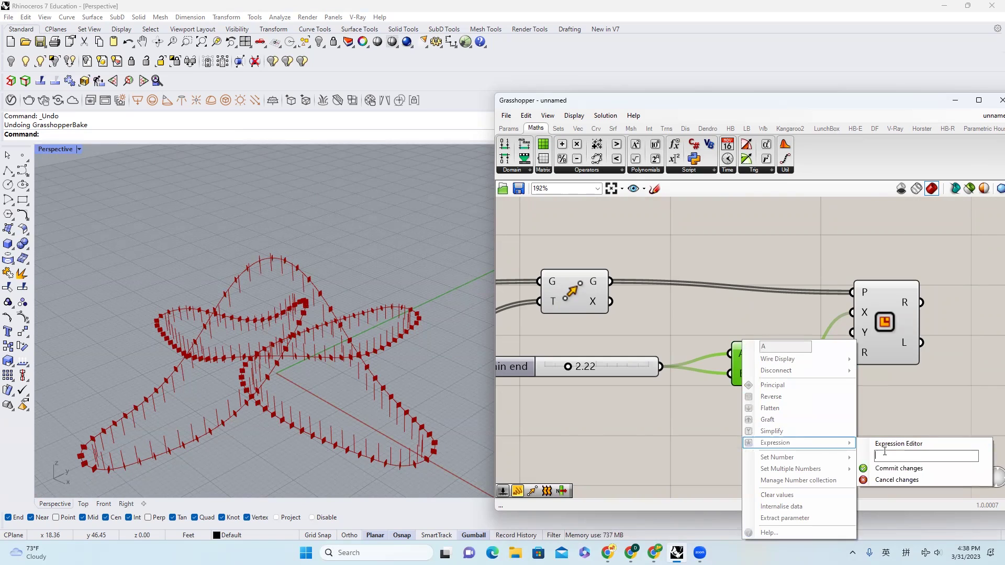
type("-x")
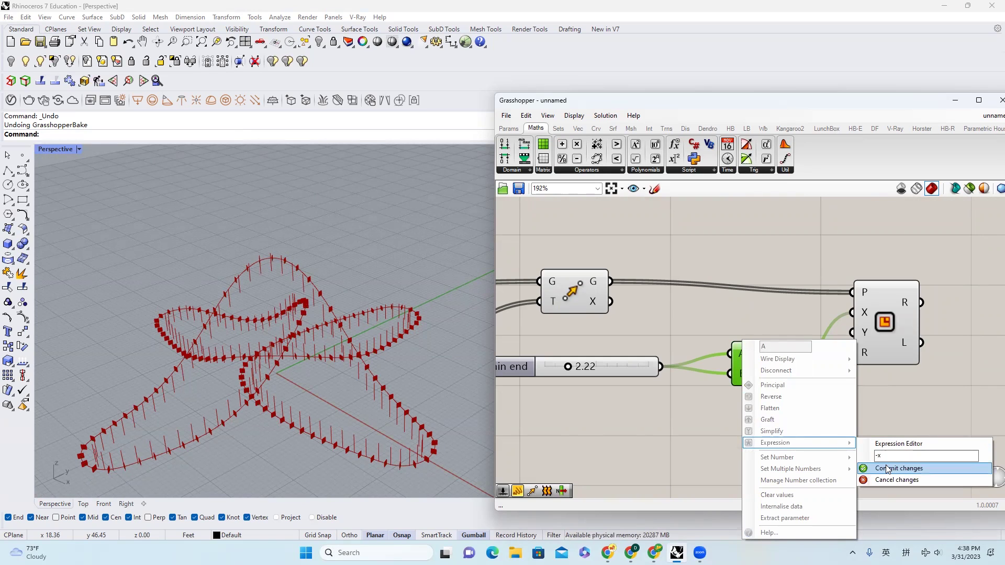
left_click(896, 469)
right_click_drag(330, 379, 321, 359)
right_click_drag(676, 359, 698, 346)
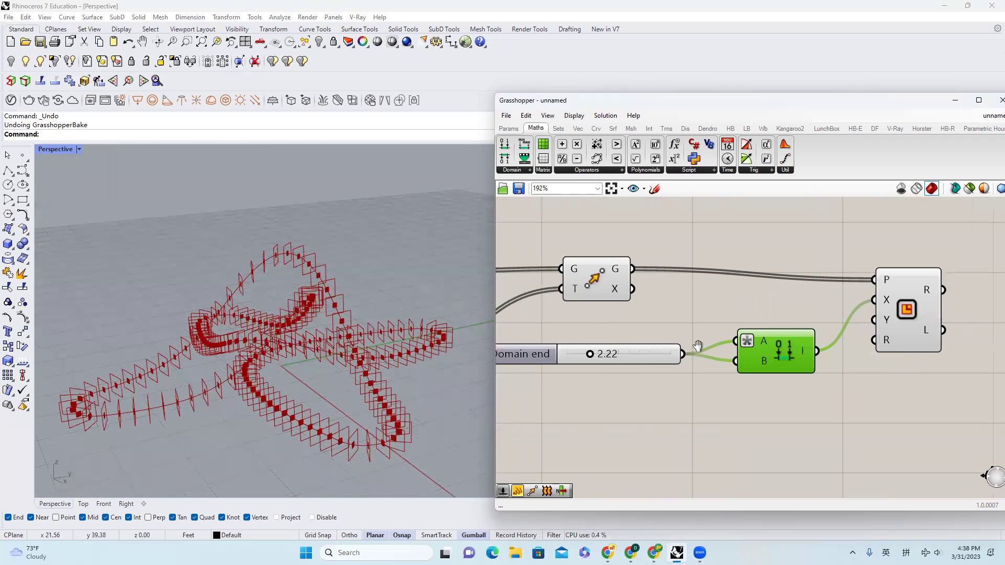
Duplicate the slider and Construct Domain pair and connect the copy to the rectangle's Y size
left_click_drag(801, 394, 643, 332)
left_click_drag(780, 357, 773, 414, "alt")
left_click_drag(880, 318, 830, 398)
Set the rectangle's Y-size slider to 0.90 and its X-size slider to 1.61
left_click(606, 396)
scroll(598, 405, "up", 3)
left_click_drag(581, 408, 553, 408)
scroll(320, 325, "up", 6)
right_click_drag(320, 325, 348, 299)
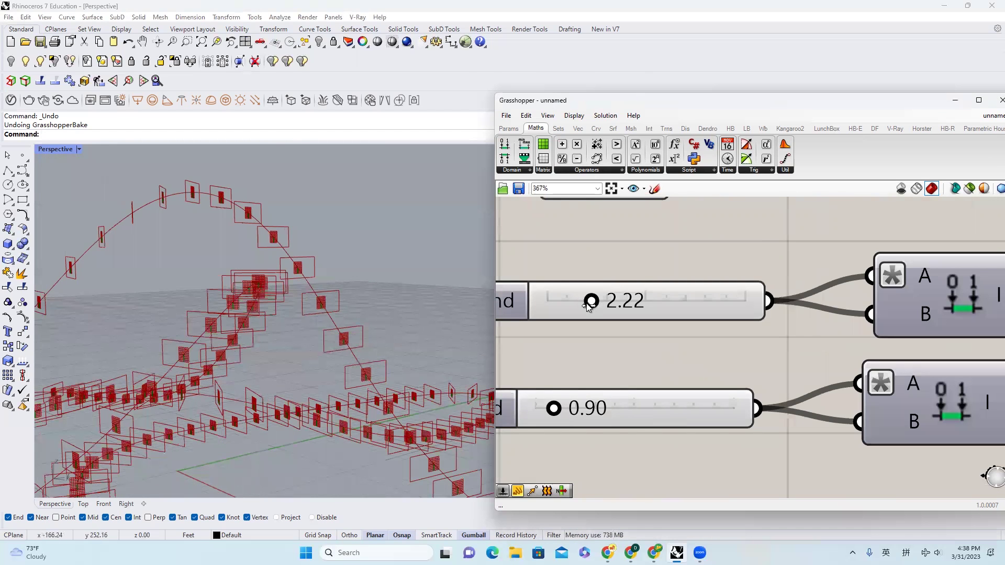
left_click_drag(581, 303, 569, 304)
right_click_drag(334, 278, 253, 237)
scroll(306, 253, "down", 7)
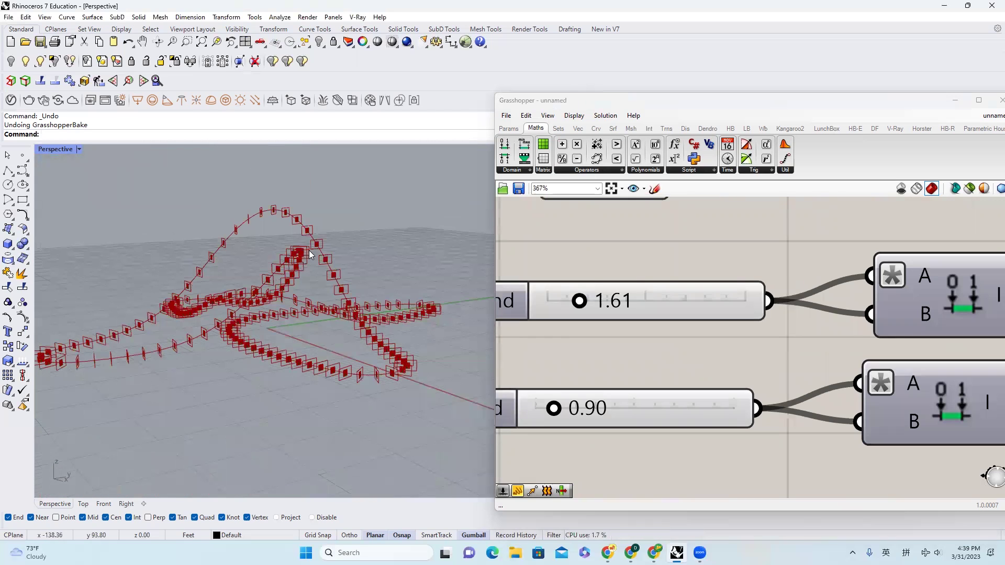
Add a Loft component after the Rectangle component and connect the rectangles to its curves input
right_click_drag(309, 251, 367, 283)
scroll(737, 285, "down", 4)
double_click(869, 272)
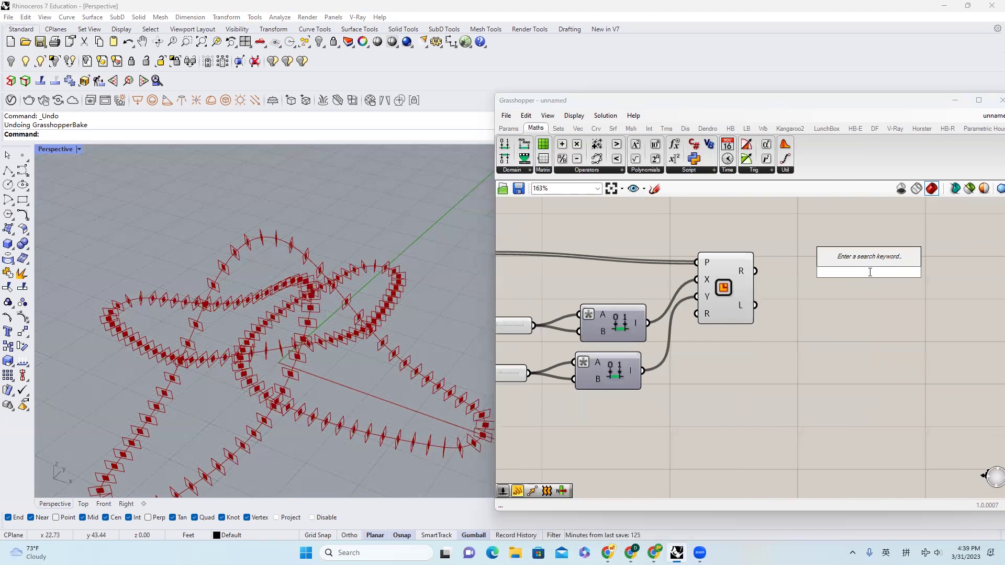
key("Return")
left_click_drag(758, 271, 877, 278)
scroll(327, 367, "down", 4)
scroll(388, 464, "up", 9)
mouse_move(352, 409)
right_mouse_down()
mouse_move(388, 464)
mouse_move(366, 419)
right_mouse_up()
scroll(366, 367, "up", 4)
right_click_drag(852, 322, 746, 324)
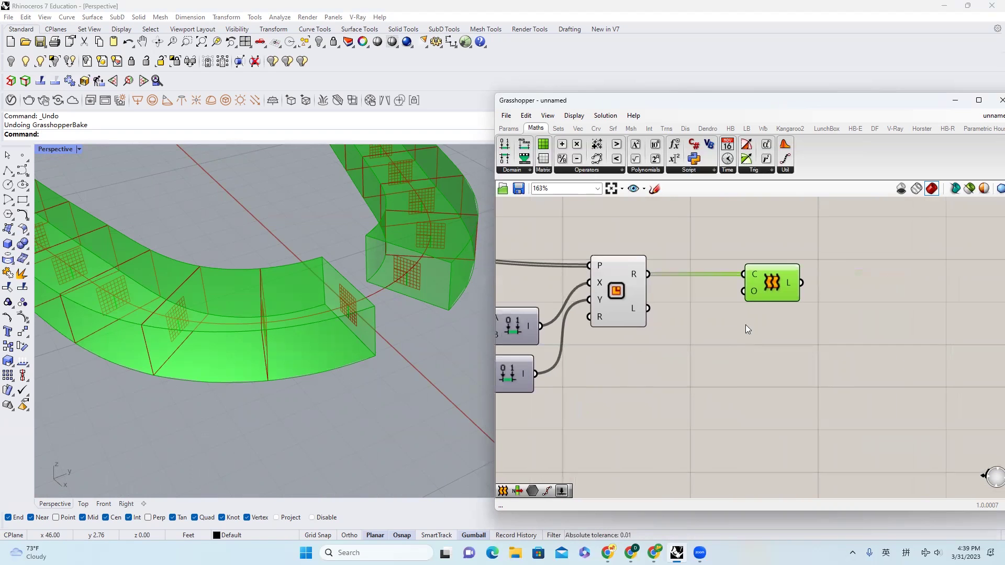
Enable the Closed loft option in the Loft component's options input and commit it
right_click(755, 290)
mouse_move(844, 384)
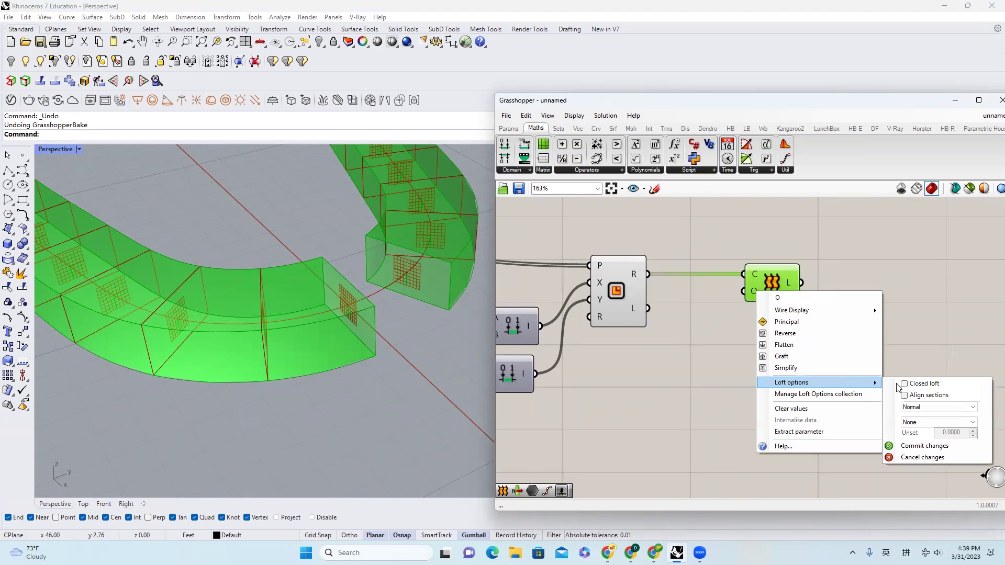
left_click(904, 384)
left_click(914, 447)
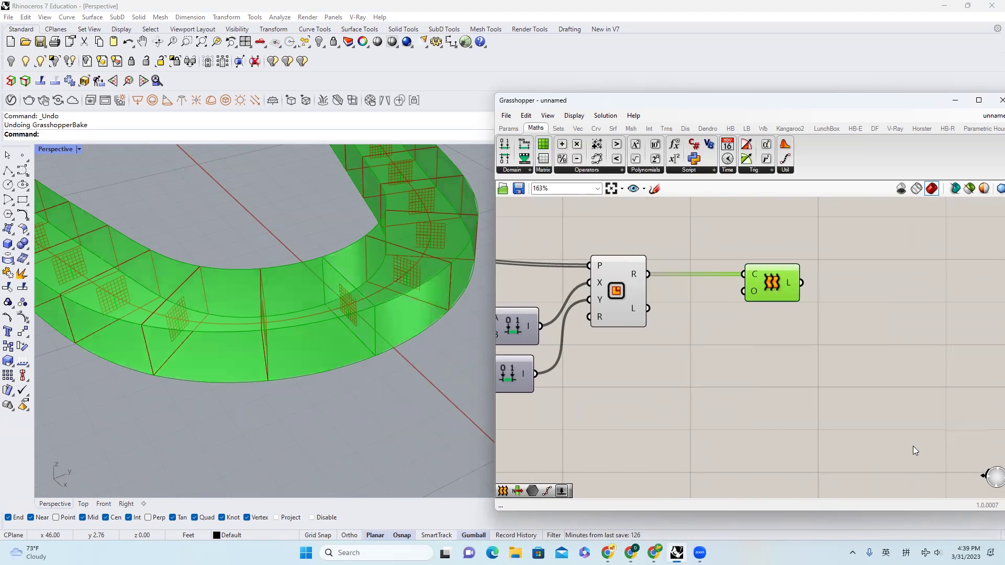
Bake the closed loft into the Rhino model
scroll(781, 385, "down", 4)
middle_click(789, 333)
scroll(767, 327, "down", 2)
left_click(769, 315)
scroll(330, 215, "down", 6)
right_click_drag(327, 214, 287, 248)
scroll(366, 257, "up", 7)
Examine the baked loft up close, minimize the Grasshopper window, and select the baked polysurface
left_click(365, 257)
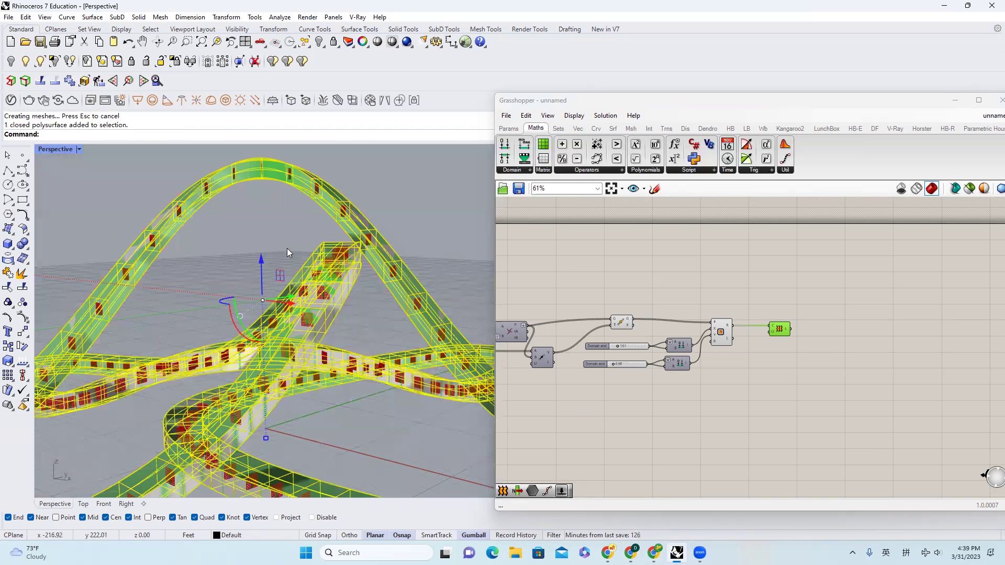
left_click(332, 291)
scroll(329, 257, "down", 5)
scroll(322, 227, "up", 5)
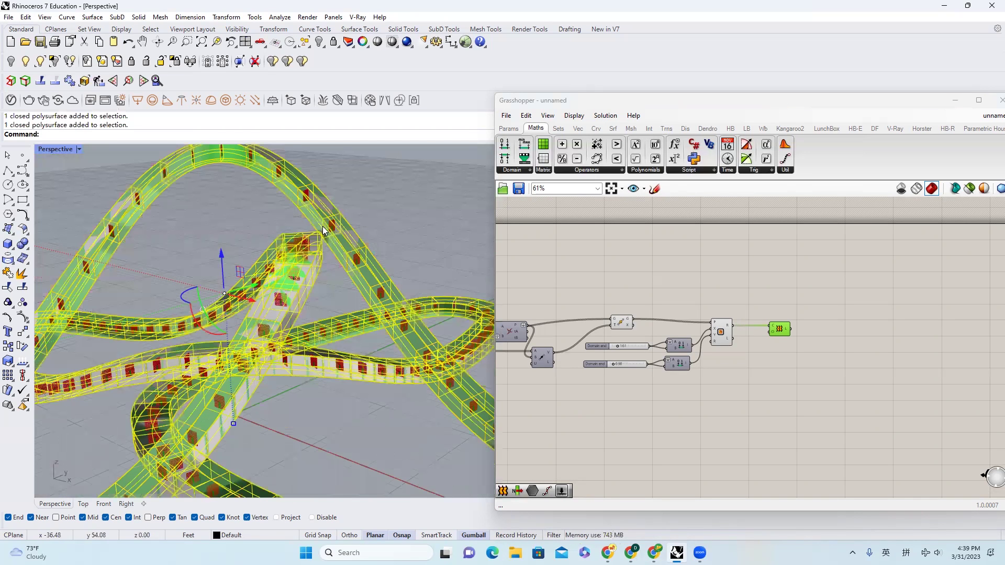
left_click(325, 225)
scroll(326, 225, "up", 3)
right_click_drag(325, 225, 357, 240)
scroll(356, 241, "down", 5)
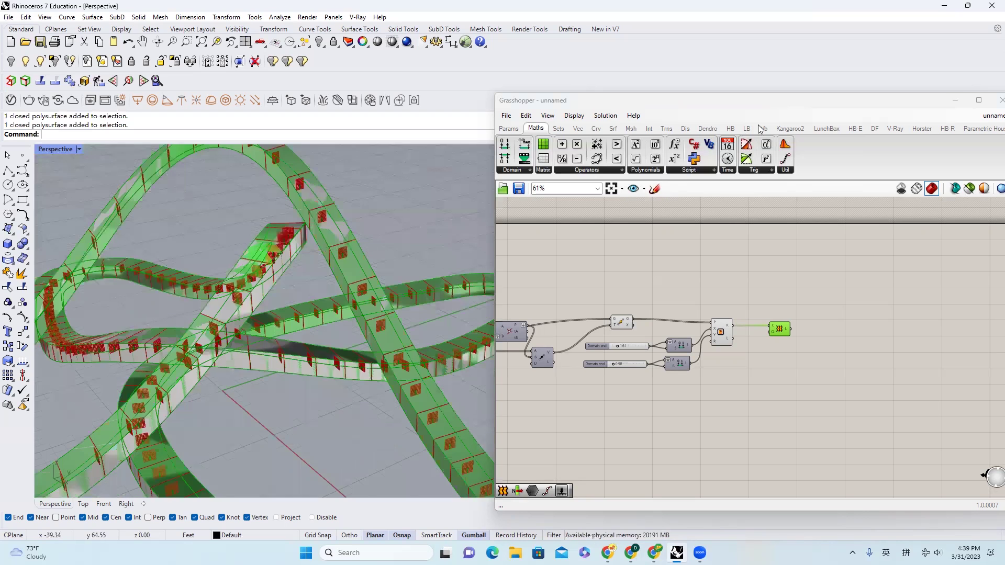
left_click(955, 100)
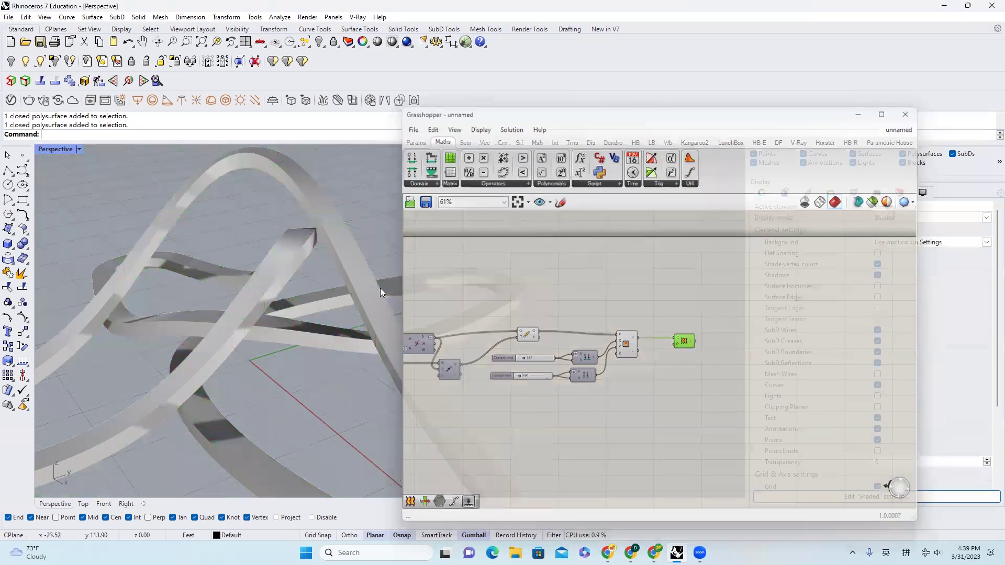
left_click(380, 287)
scroll(353, 282, "down", 3)
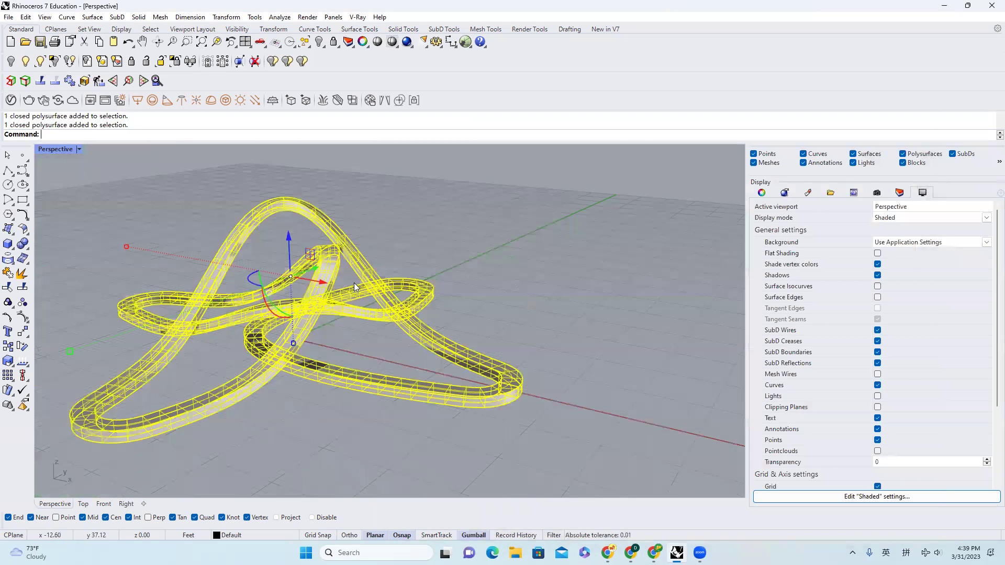
Try to round the baked polysurface's long edges with FilletEdge, using a new next radius
type("FilletEdge")
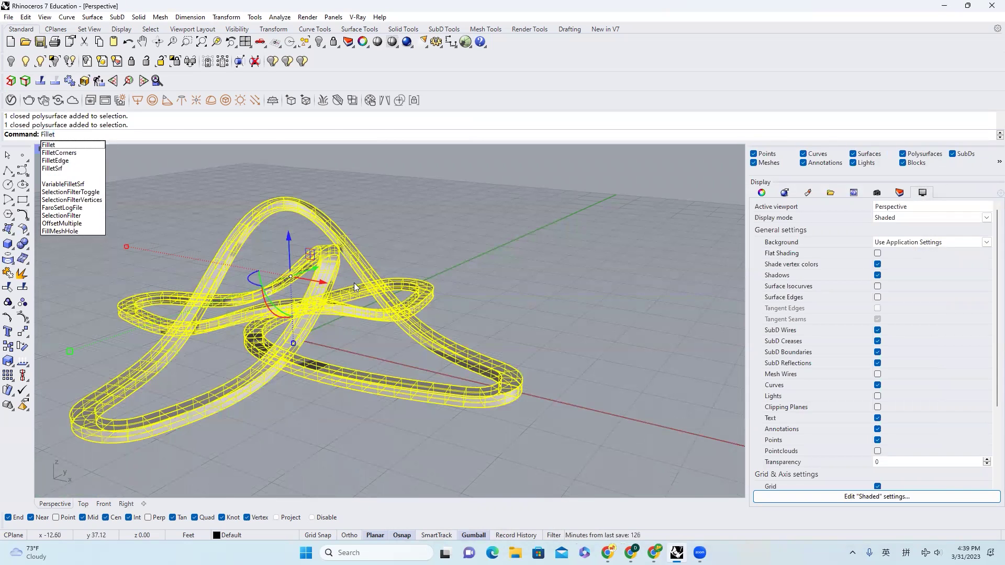
key("Return")
scroll(354, 287, "up", 3)
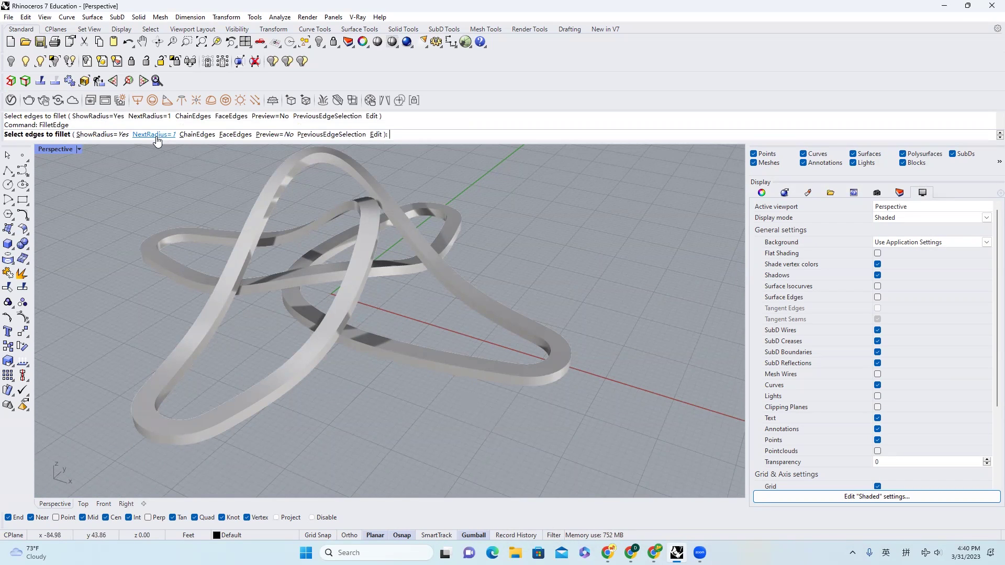
left_click(155, 135)
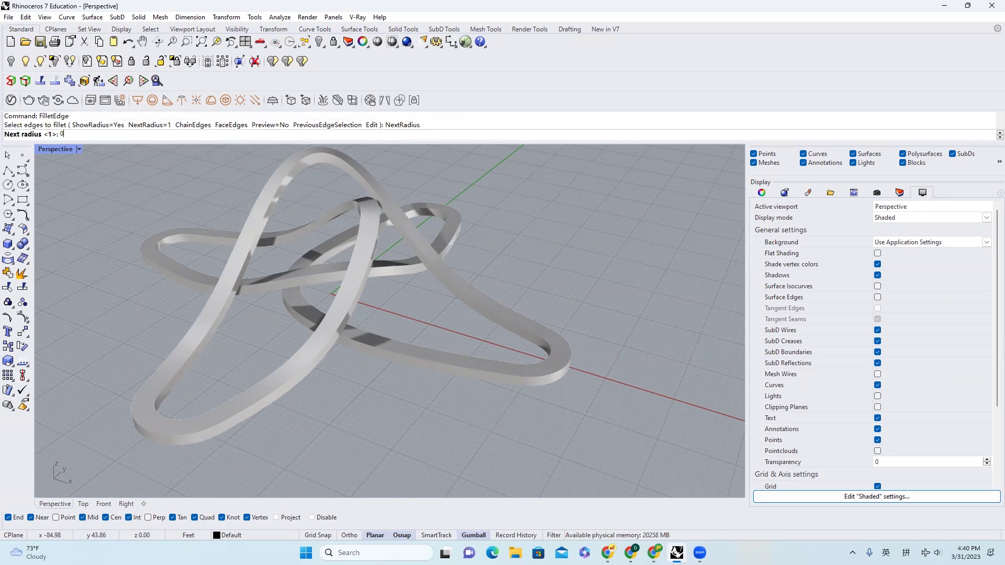
key("Return")
left_click_drag(418, 430, 258, 358)
key("Return")
key("Return")
right_click_drag(487, 367, 252, 329)
scroll(495, 297, "up", 6)
Explode the baked polysurface into separate surfaces and inspect its outer side surface
left_click(505, 314)
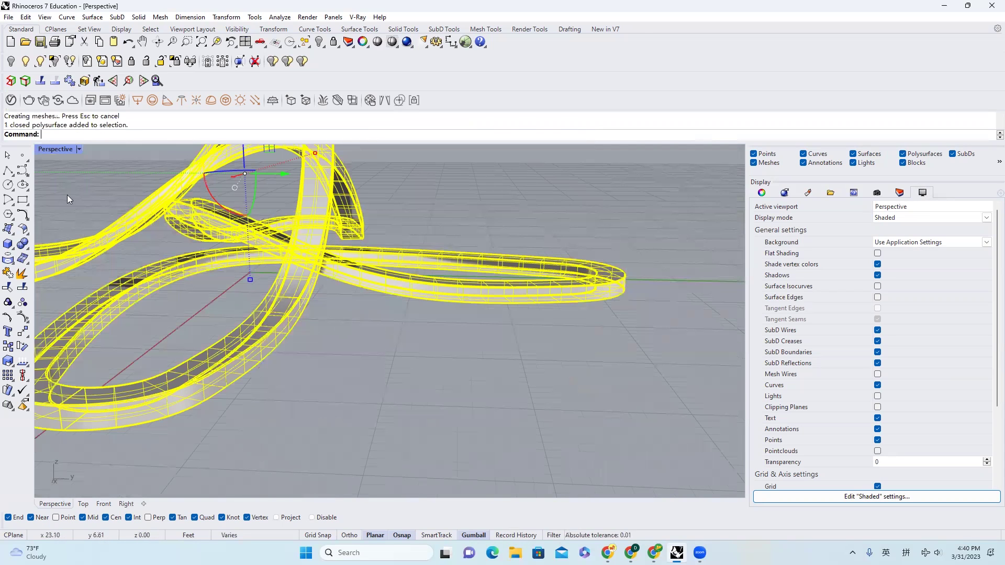
right_click_drag(67, 195, 202, 226)
scroll(202, 226, "down", 3)
right_click_drag(246, 320, 267, 314)
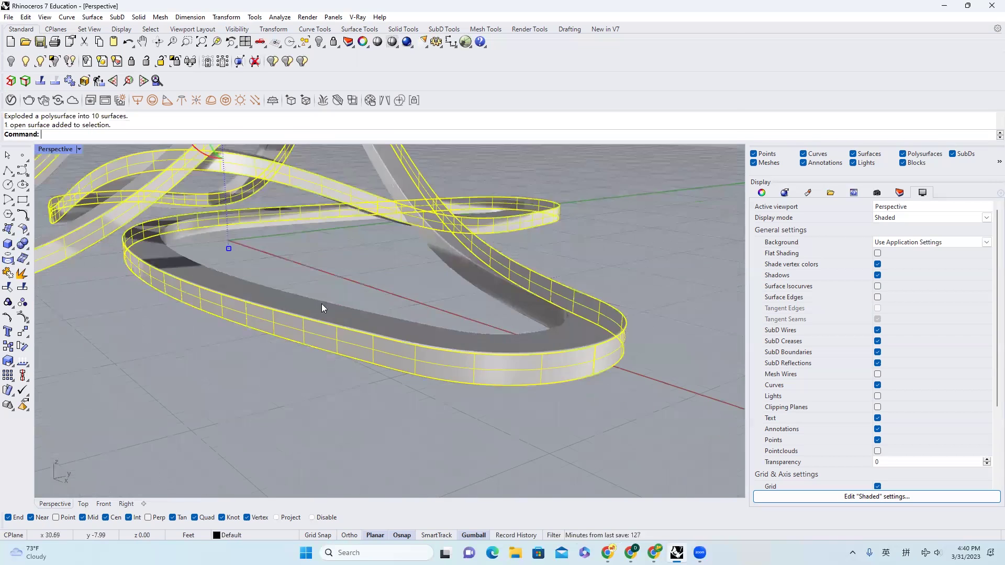
right_click_drag(321, 304, 217, 189)
right_click_drag(76, 189, 219, 281)
scroll(282, 306, "up", 4)
Delete the exploded surfaces and bring back the Grasshopper window
key("Escape")
left_click(285, 314)
left_click(317, 341)
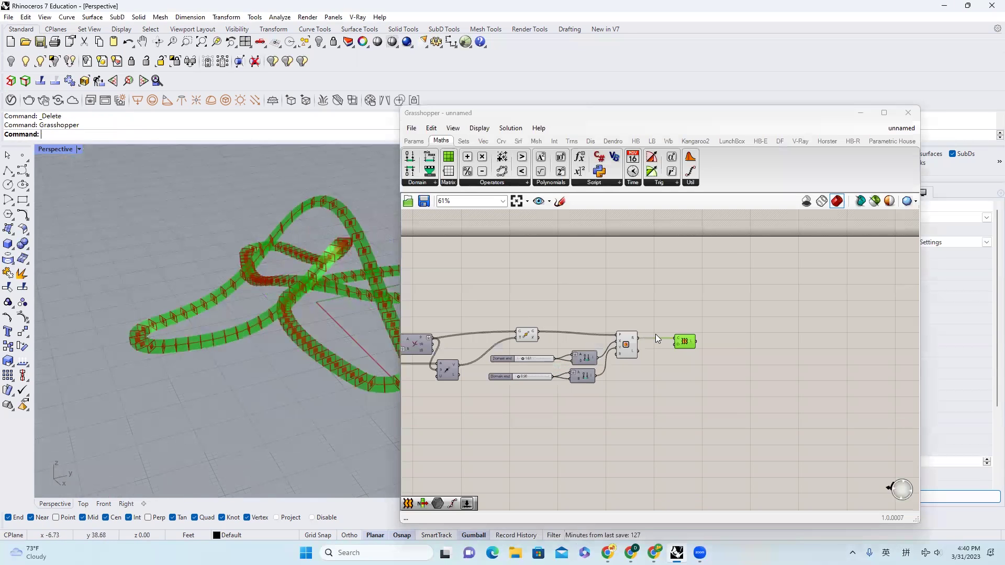
Add a 0.2 number slider and connect it to the Rectangle component's corner radius input
scroll(656, 334, "up", 3)
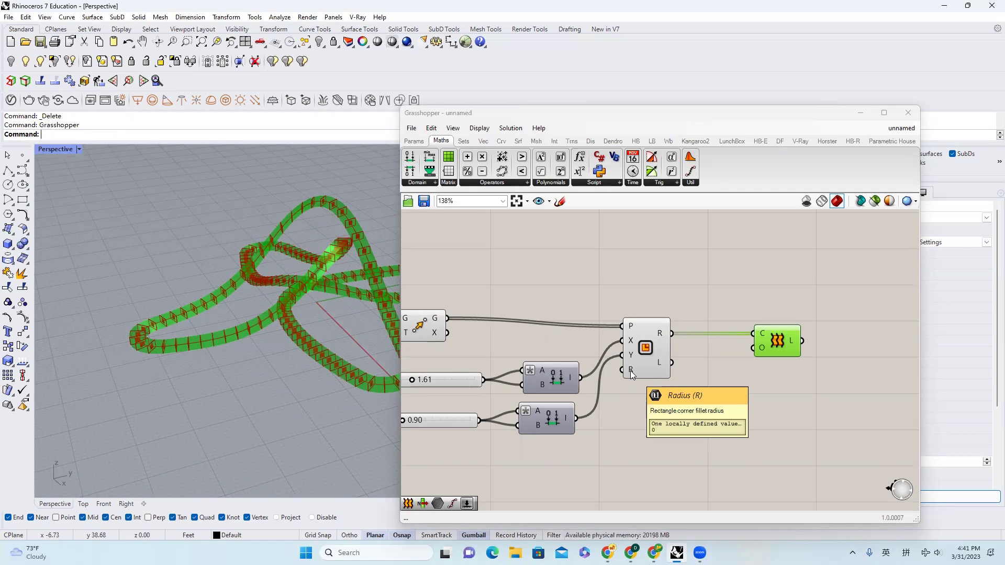
left_click_drag(645, 347, 715, 365)
type("0.2")
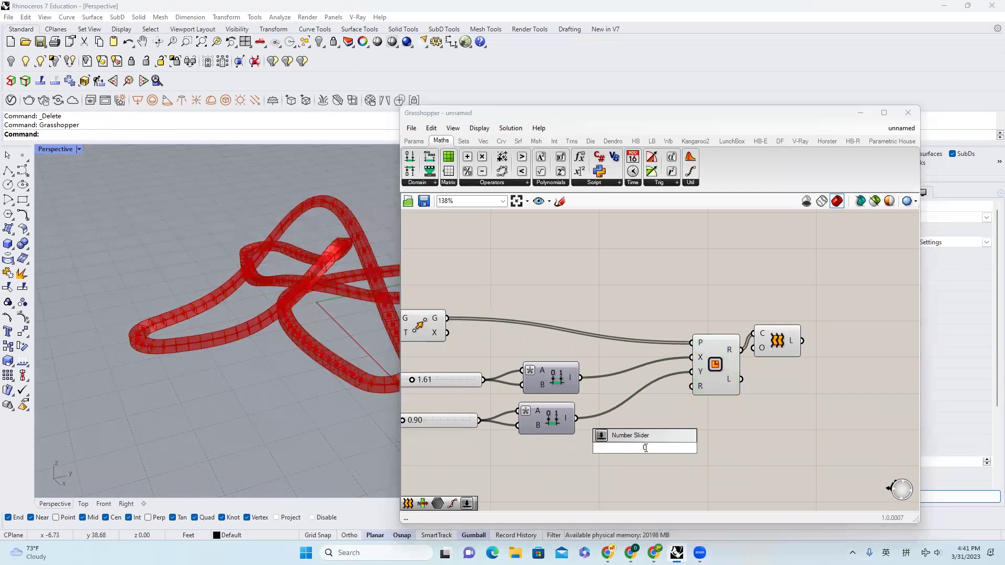
key("Return")
left_click_drag(697, 389, 702, 446)
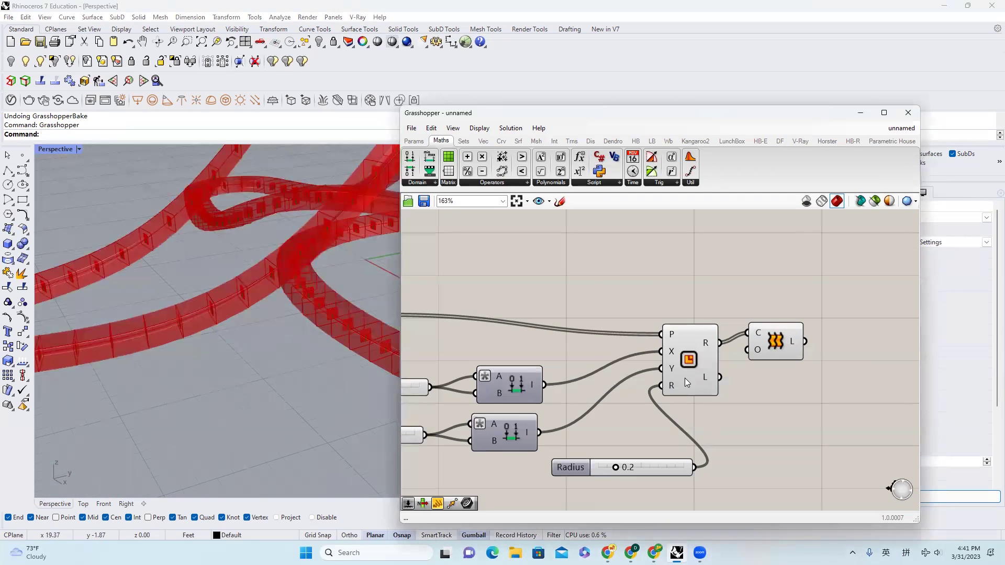
Check the rounded rectangle profiles along the band and bake the Loft result into the model
left_click(685, 377)
scroll(340, 318, "up", 4)
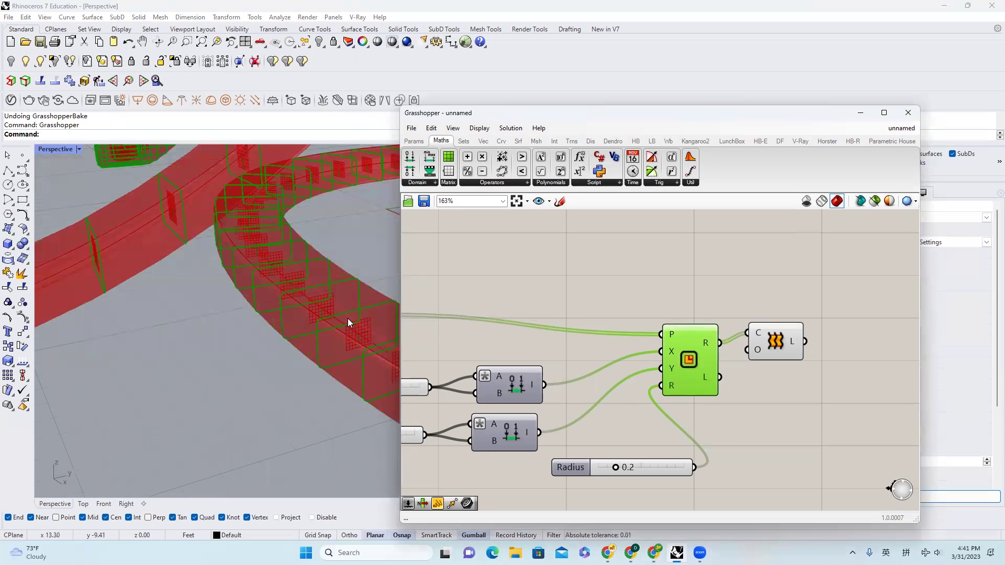
scroll(265, 330, "down", 6)
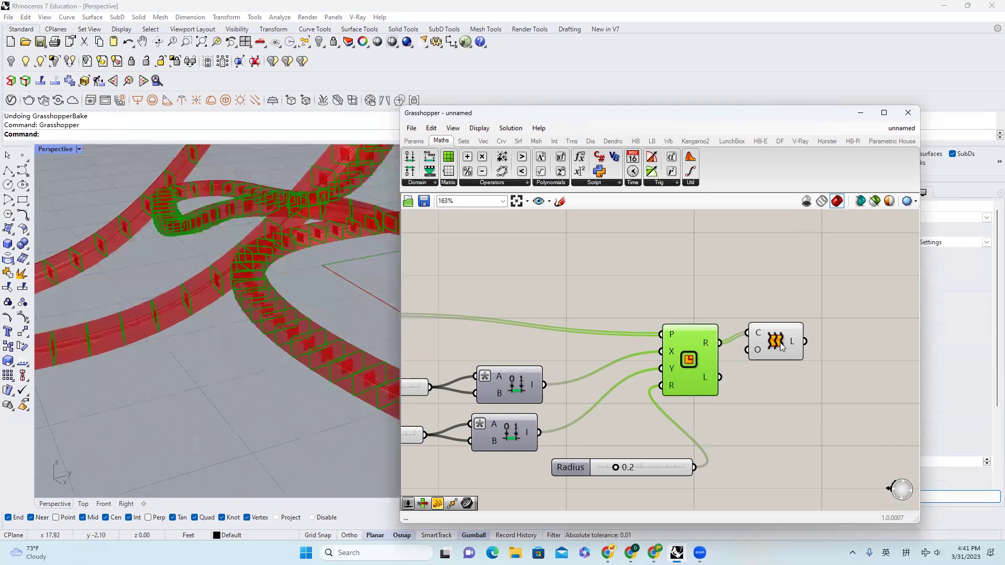
left_click(781, 342)
middle_click(782, 342)
left_click(802, 360)
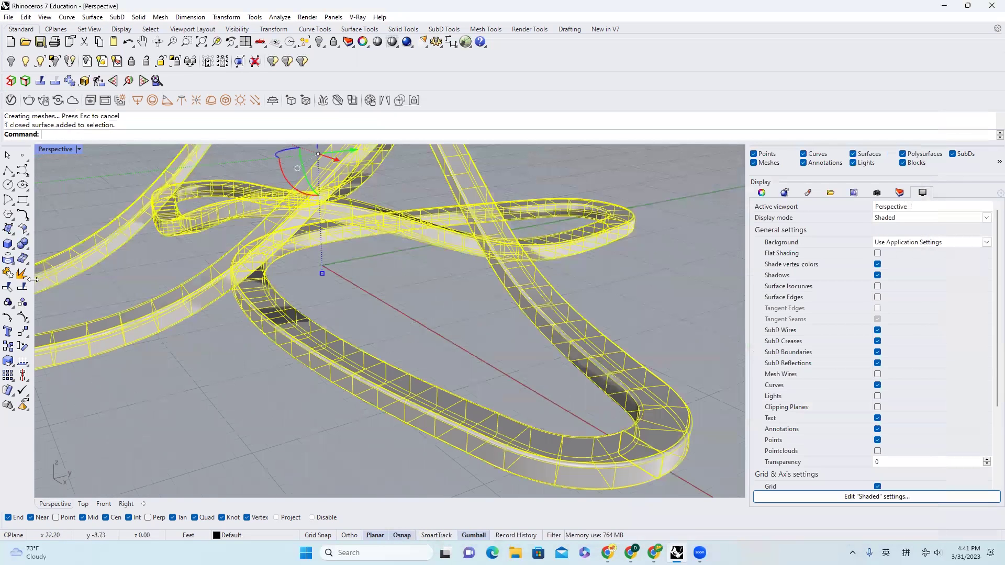
Try to explode the baked closed surface, and delete it to return to the Grasshopper definition
left_click(22, 274)
left_click(374, 359)
left_click(392, 374)
Move the Grasshopper window clear of the model and set the starting polygon's Radius slider to 73
scroll(394, 373, "down", 3)
scroll(413, 375, "down", 1)
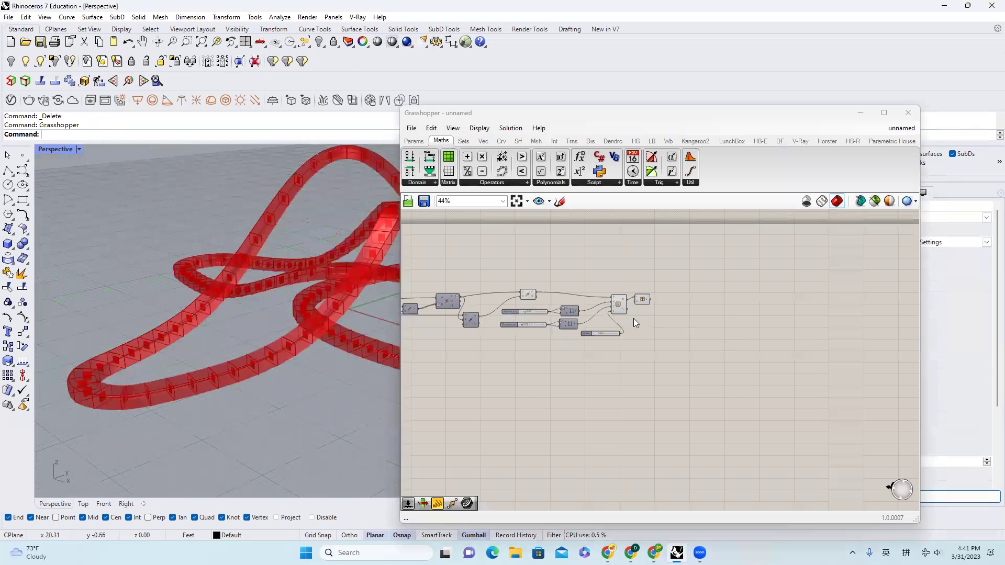
right_click_drag(633, 318, 831, 345)
right_click_drag(525, 340, 735, 336)
scroll(707, 336, "down", 3)
left_click_drag(526, 118, 689, 118)
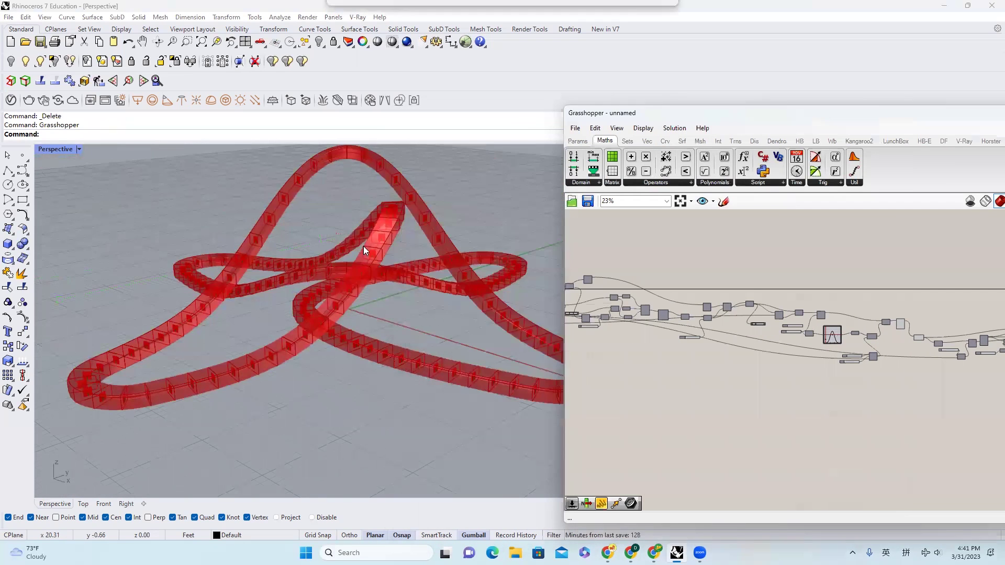
right_click_drag(363, 246, 414, 320)
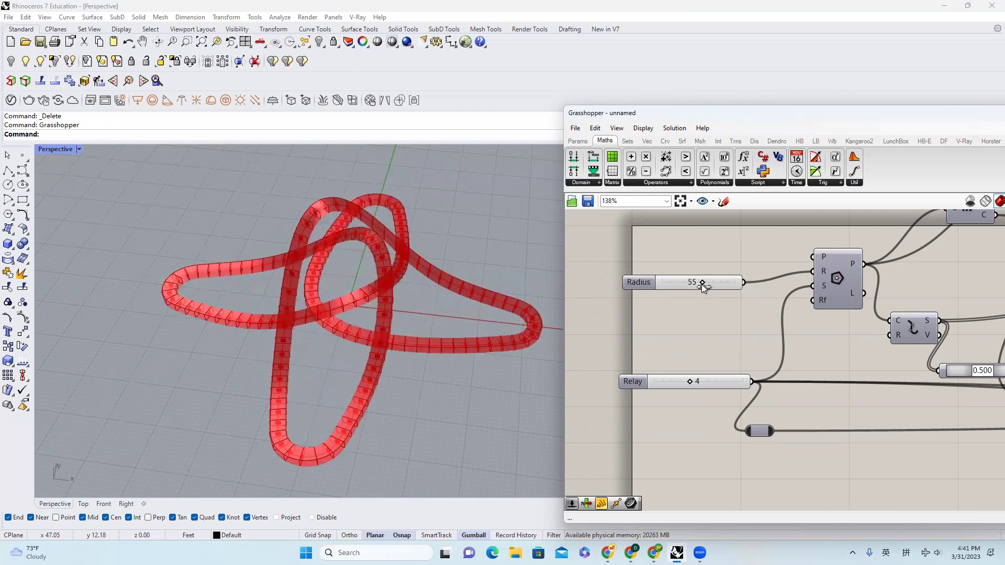
left_click_drag(702, 285, 714, 285)
right_click_drag(402, 268, 376, 270)
Try the polygon's segment count at 2 and at 6, and examine the resulting band in the model
mouse_move(691, 384)
left_mouse_down()
mouse_move(701, 384)
mouse_move(677, 384)
left_mouse_up()
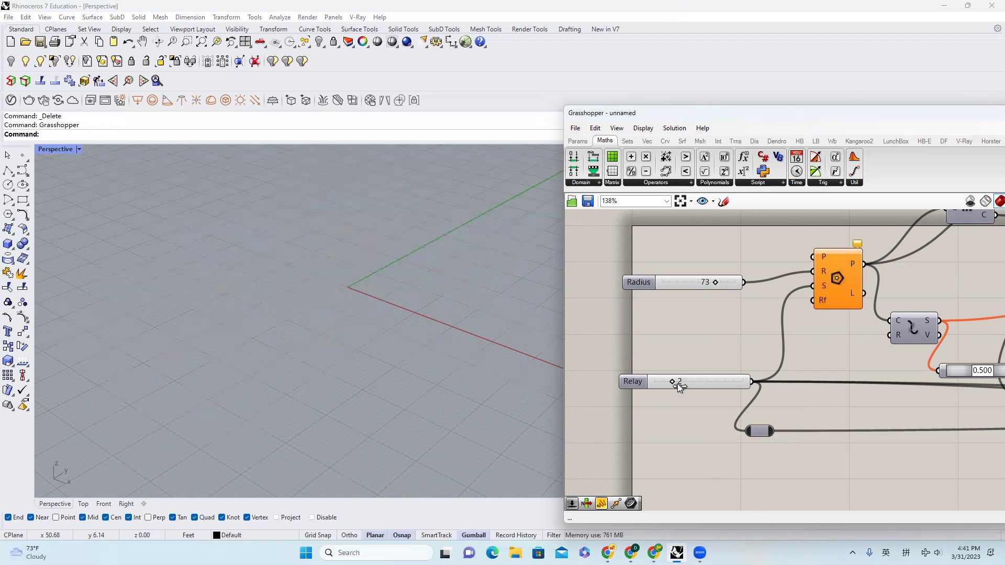
right_click_drag(348, 263, 388, 335)
left_click_drag(681, 383, 706, 384)
scroll(361, 237, "up", 5)
scroll(361, 237, "down", 8)
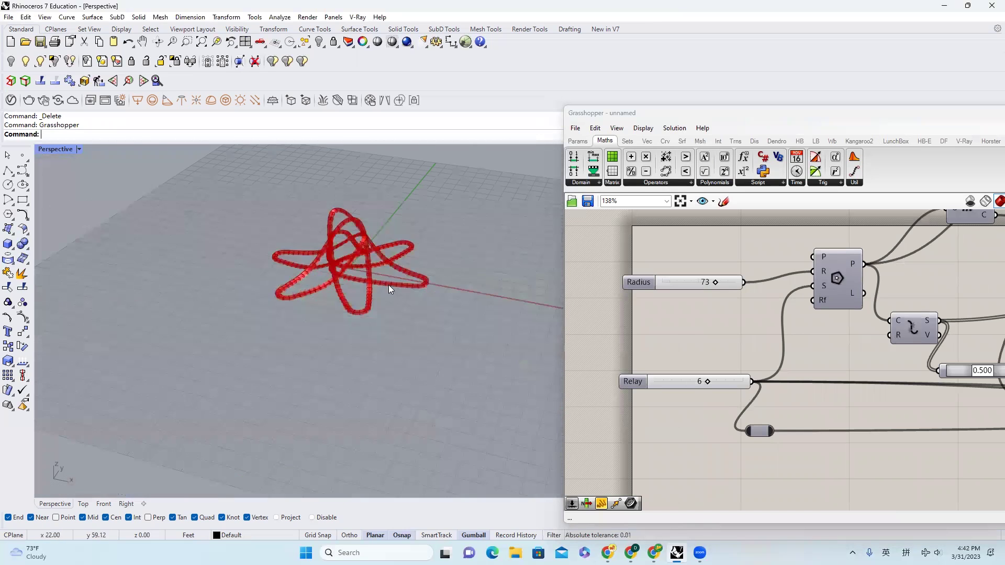
scroll(366, 220, "up", 8)
scroll(667, 314, "down", 7)
scroll(663, 327, "up", 7)
Set the slider driving the polygon's segment count to 4 and check the band from several angles
double_click(756, 325)
type("4")
left_click(772, 324)
scroll(361, 304, "down", 3)
scroll(361, 305, "up", 4)
right_click_drag(361, 304, 356, 356)
Go back to the Rectangle and Loft components at the end of the definition
scroll(700, 315, "down", 7)
right_click_drag(942, 329, 649, 320)
scroll(913, 350, "up", 2)
right_click_drag(912, 350, 756, 354)
scroll(801, 324, "up", 5)
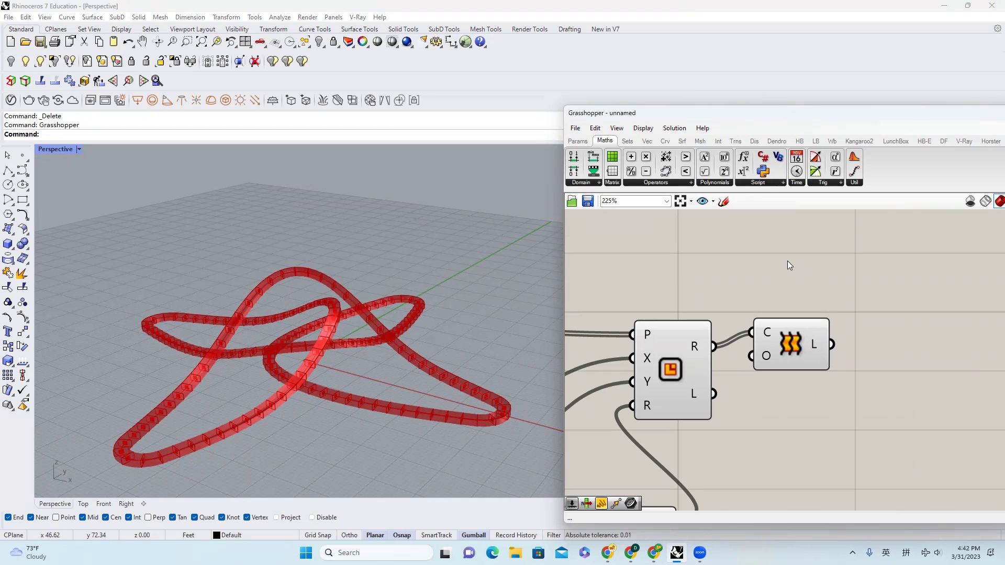